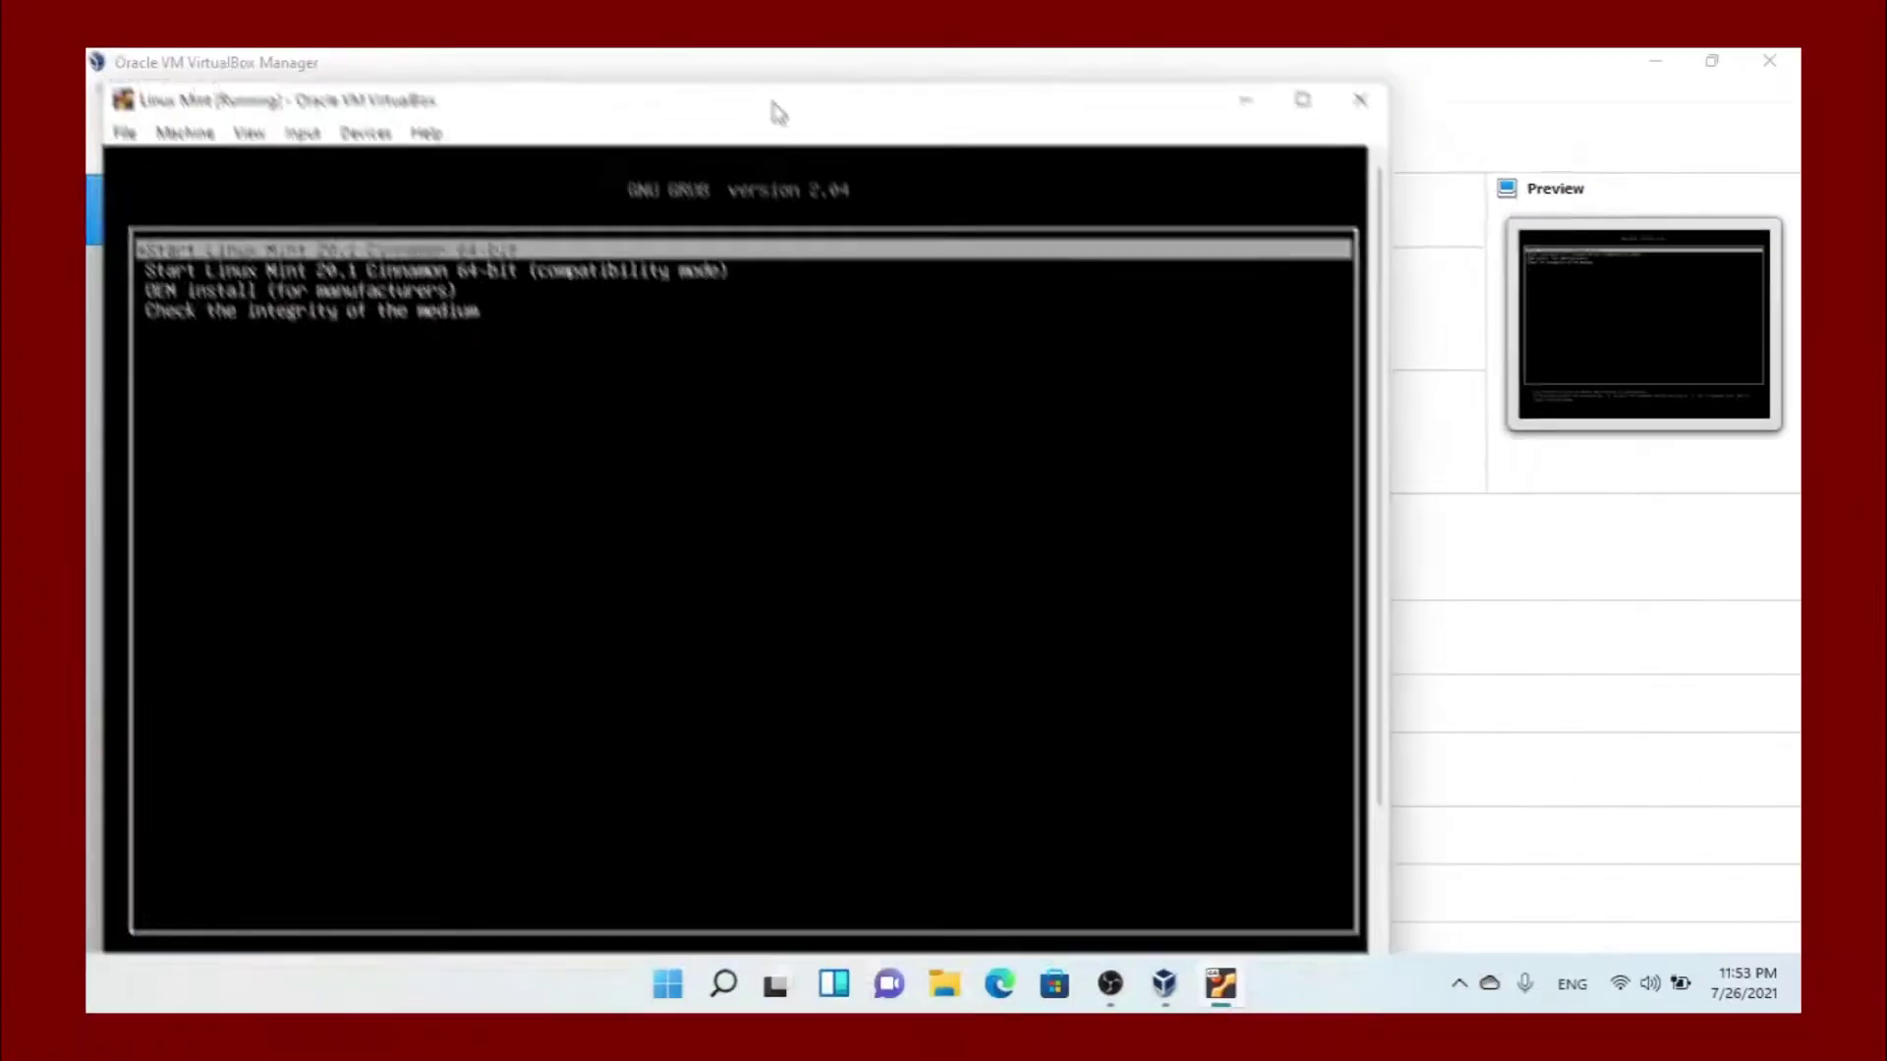
Maximize the window of the running Linux Mint virtual machine
{"action": "left_click_drag", "start_coordinate": [771, 109], "coordinate": [999, 55]}
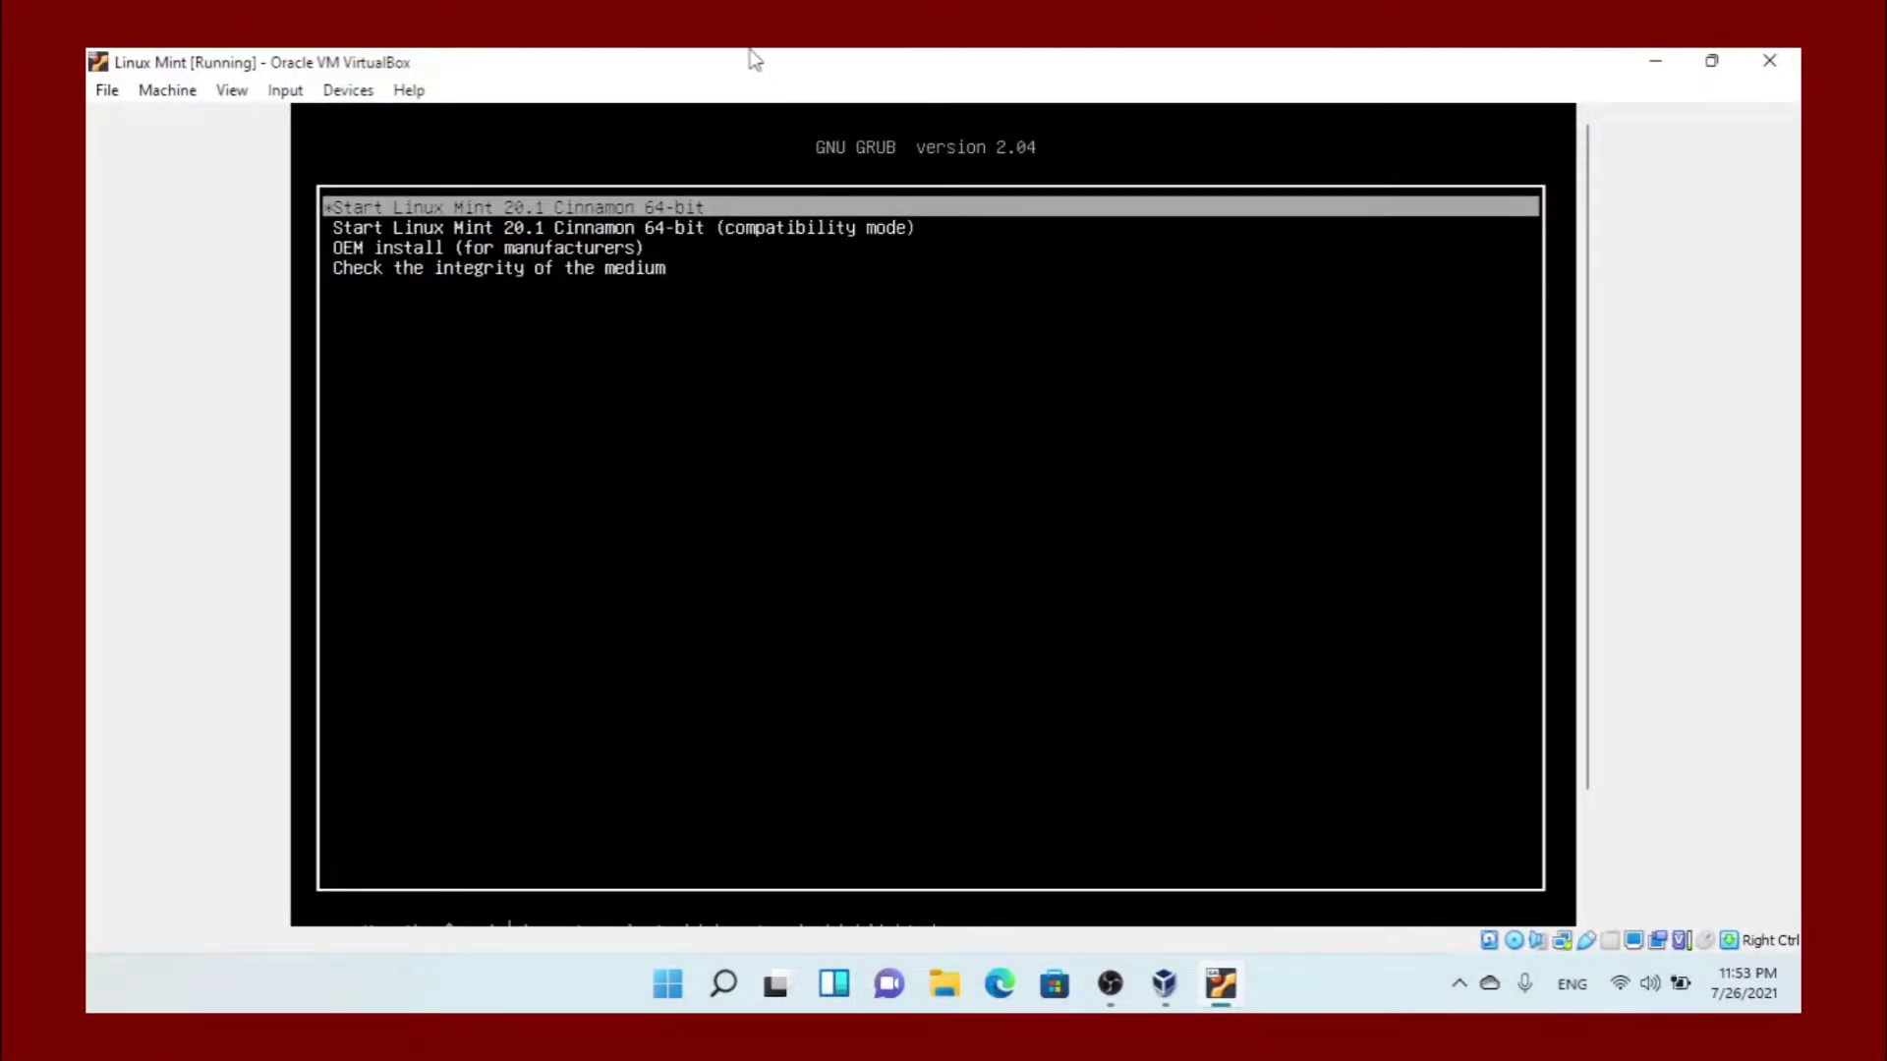
{"action": "left_click_drag", "start_coordinate": [740, 51], "coordinate": [776, 49]}
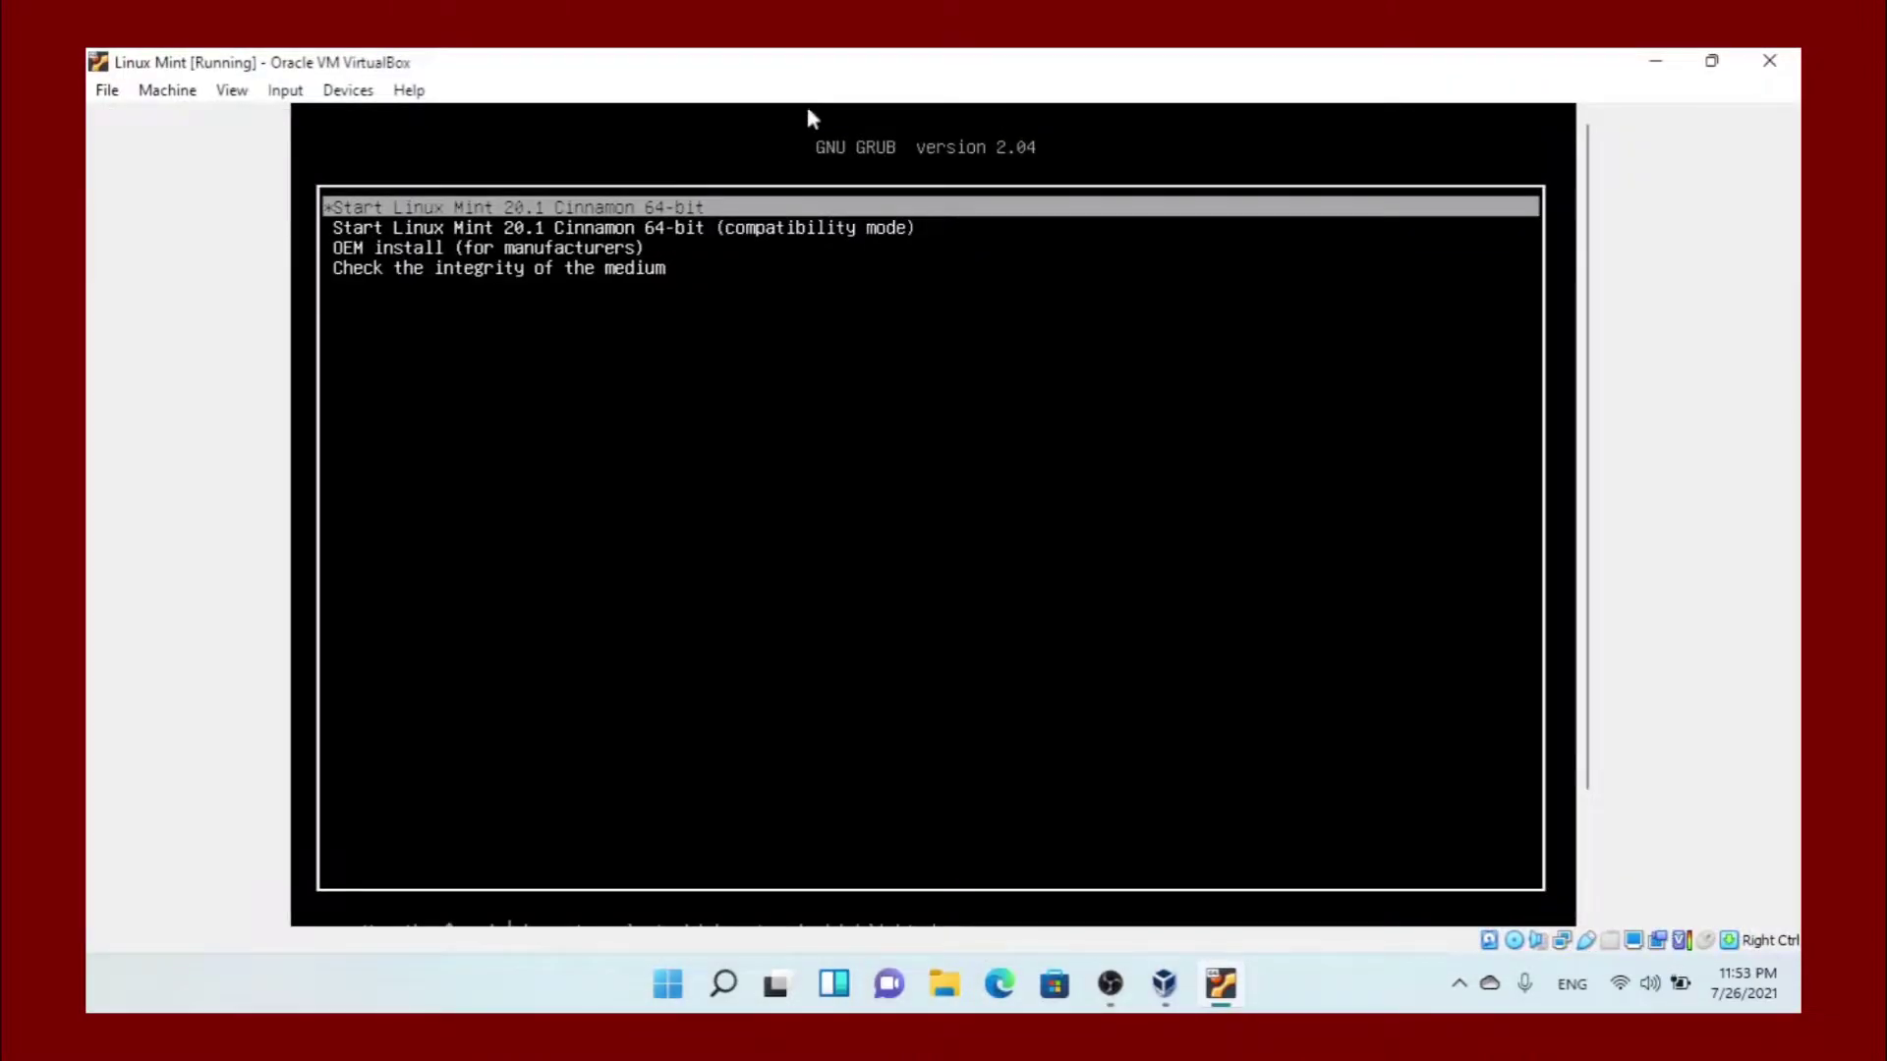
{"action": "left_click", "coordinate": [908, 358]}
{"action": "left_click", "coordinate": [841, 614]}
{"action": "left_click", "coordinate": [893, 656]}
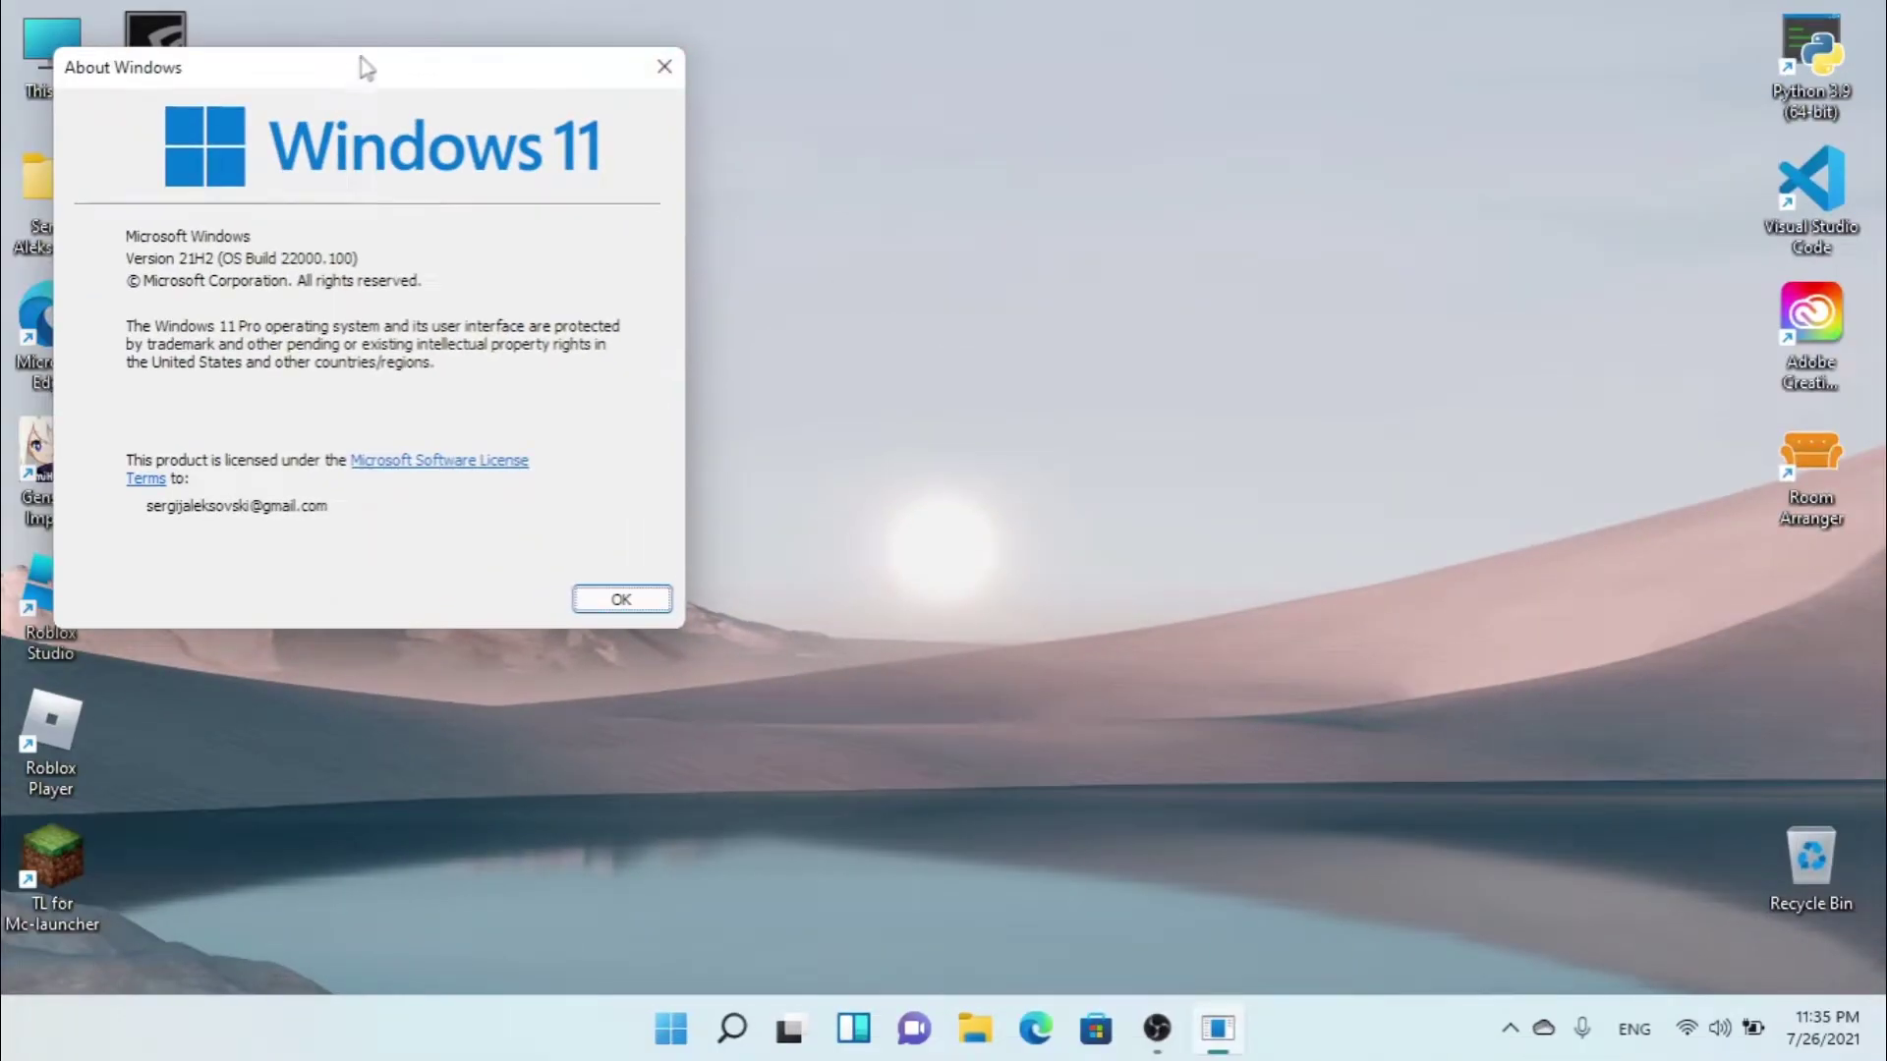
{"action": "left_click_drag", "start_coordinate": [359, 63], "coordinate": [818, 271]}
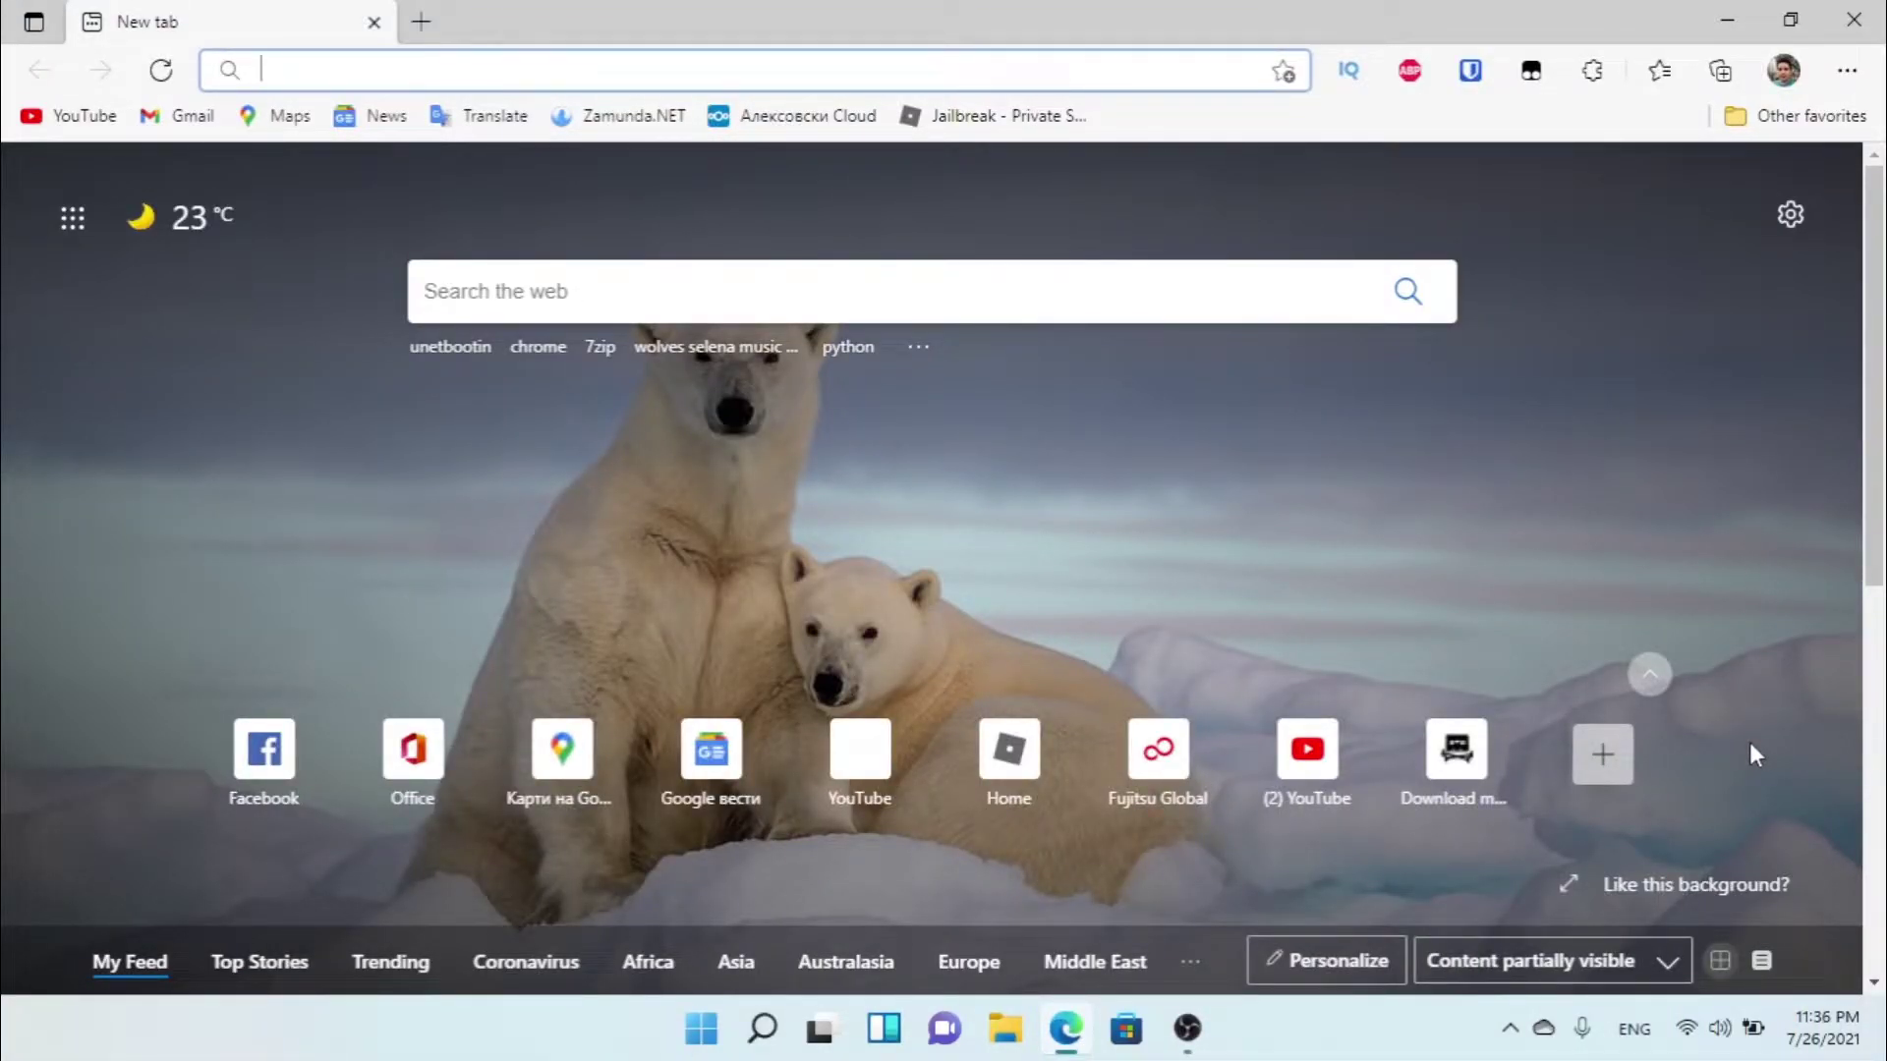
Search Google for "virtualbox"
{"action": "type", "text": "google"}
{"action": "key", "text": "BackSpace"}
{"action": "key", "text": "BackSpace"}
{"action": "type", "text": "e"}
{"action": "key", "text": "Tab"}
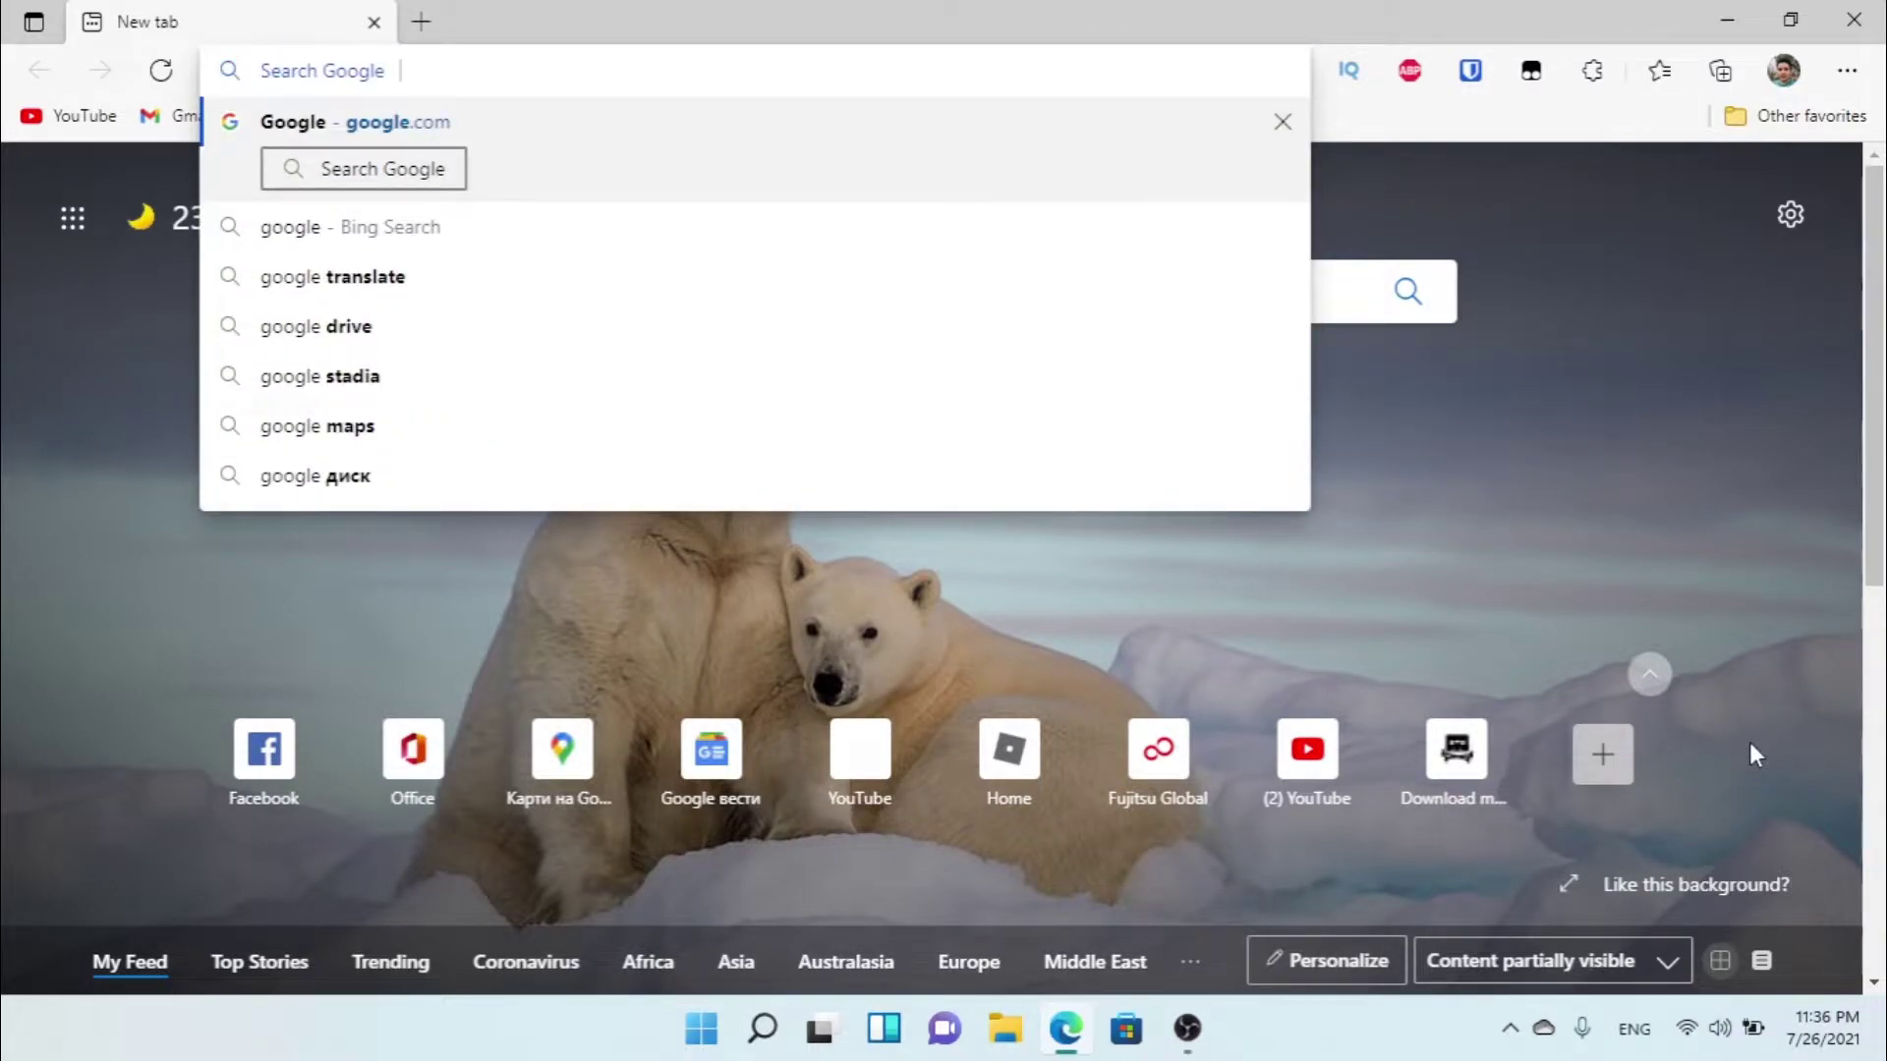
{"action": "key", "text": "BackSpace"}
{"action": "key", "text": "BackSpace"}
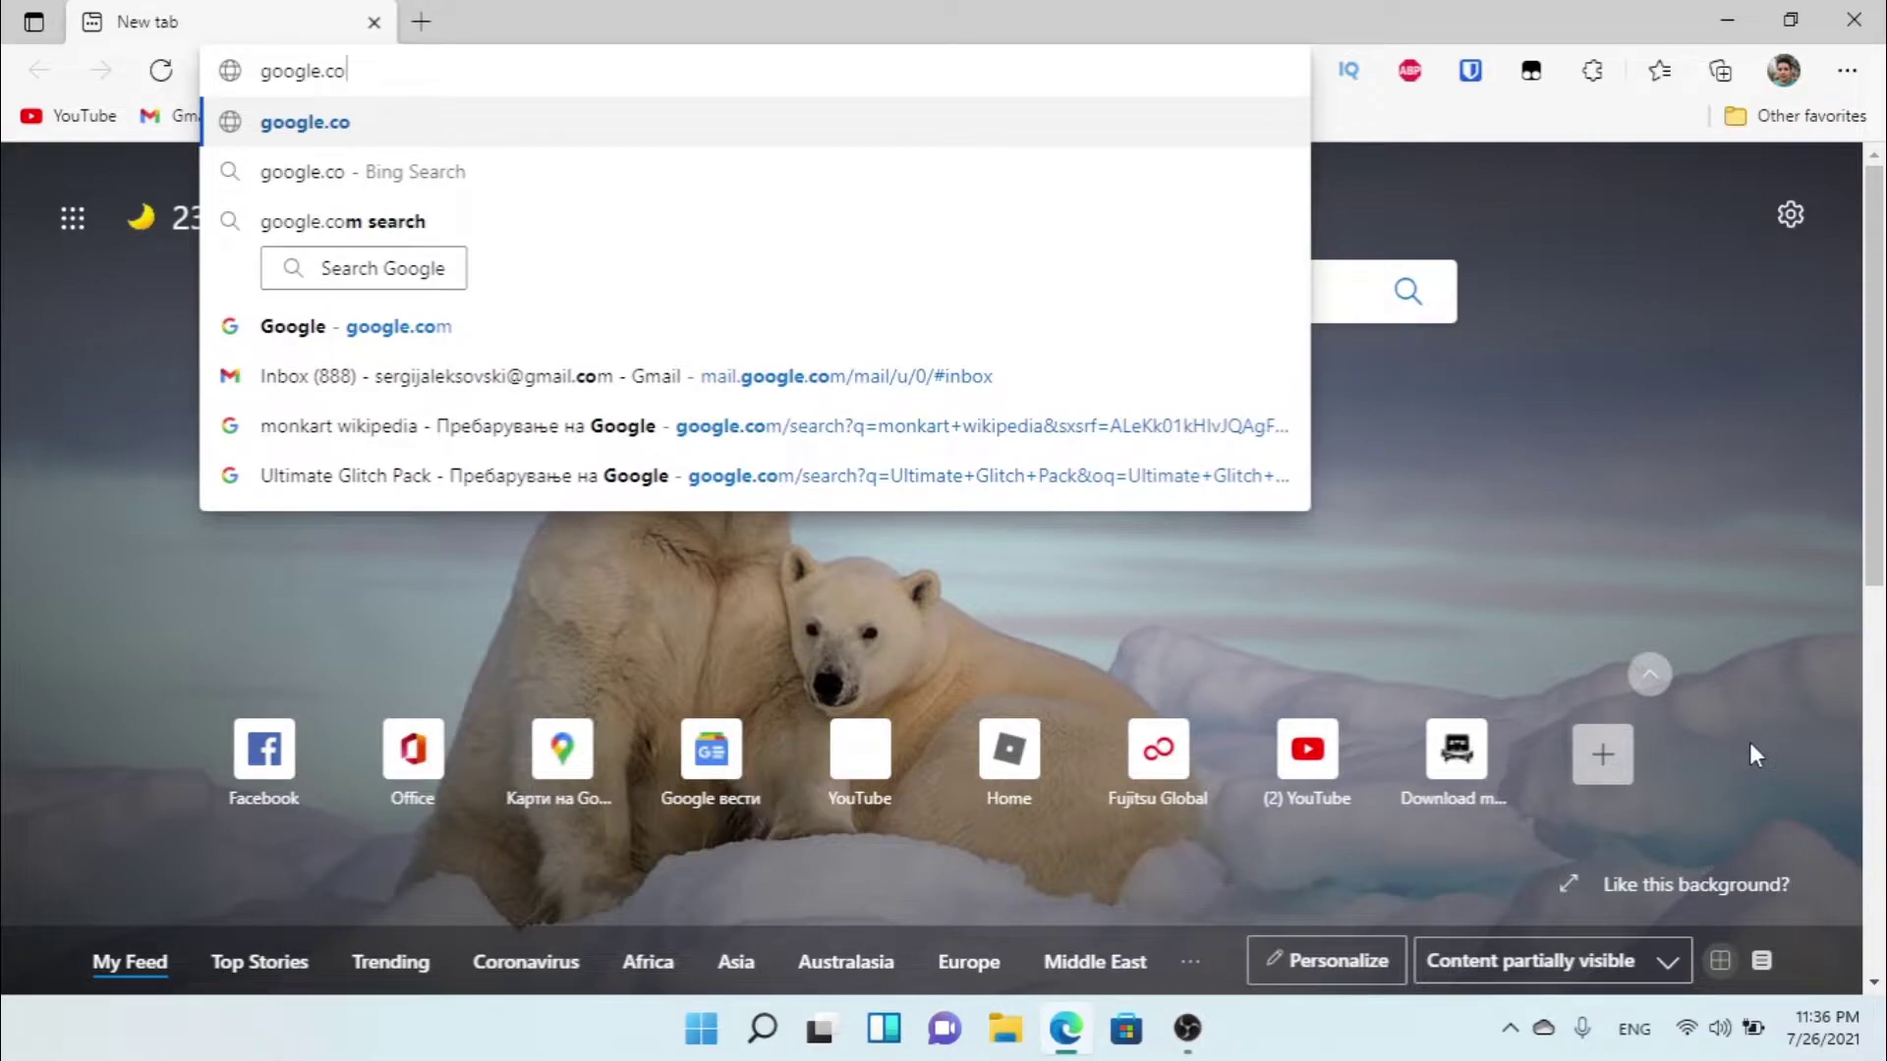
{"action": "key", "text": "Tab"}
{"action": "type", "text": "virtualbox"}
{"action": "key", "text": "Return"}
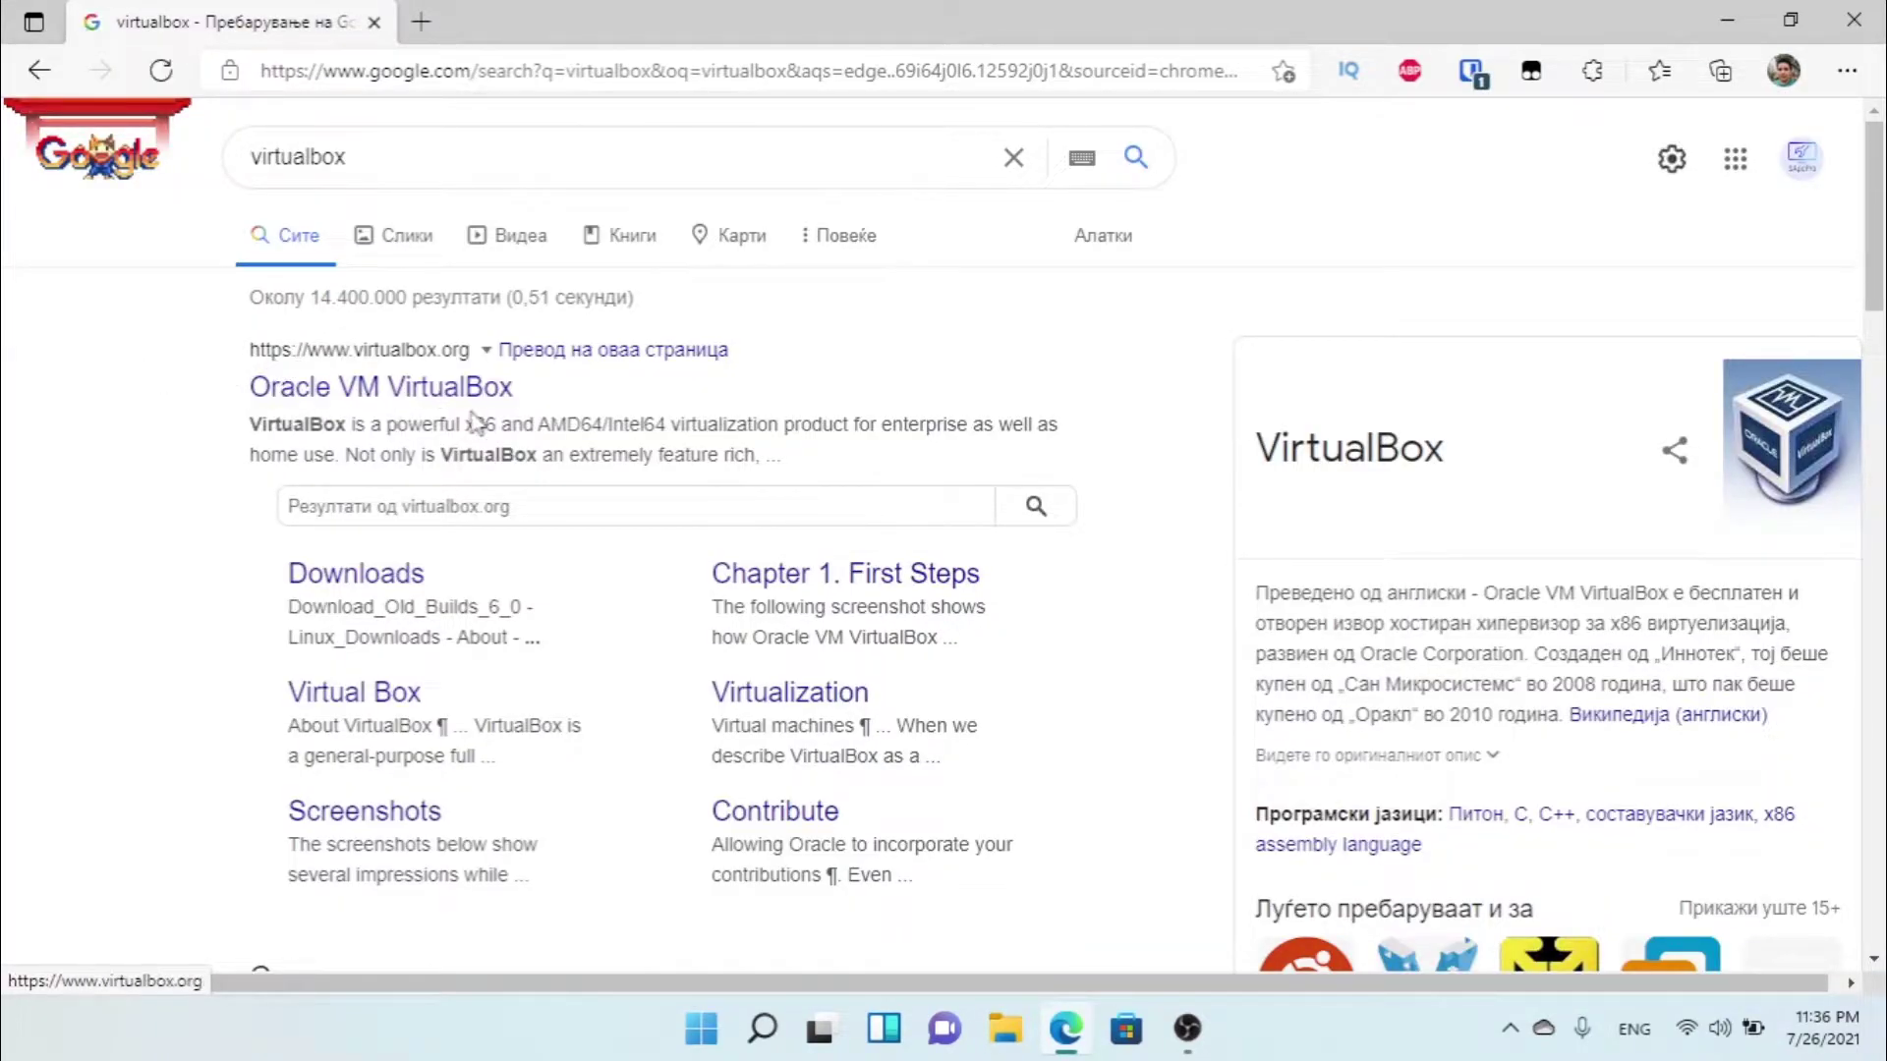
Download the VirtualBox 6.1.24 package for Windows hosts from virtualbox.org and open the browser's full downloads list
{"action": "left_click", "coordinate": [300, 580]}
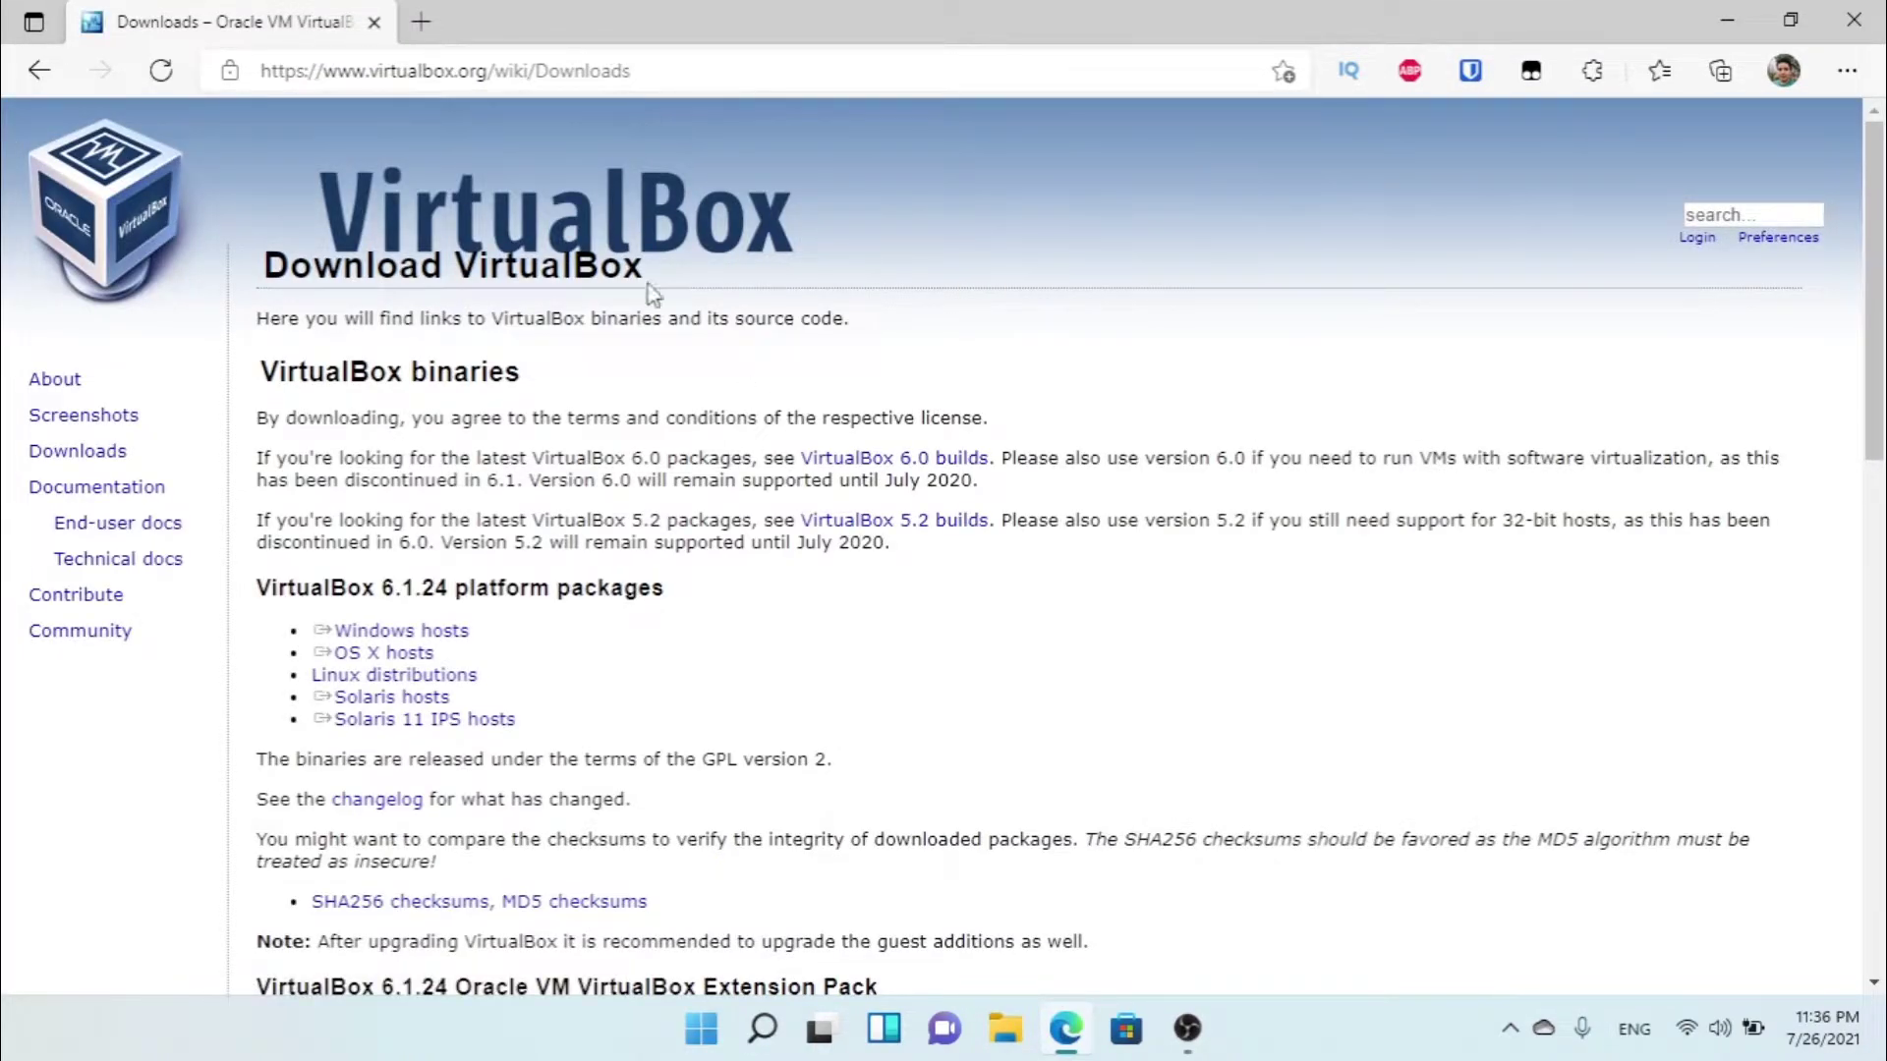
{"action": "left_click", "coordinate": [418, 629]}
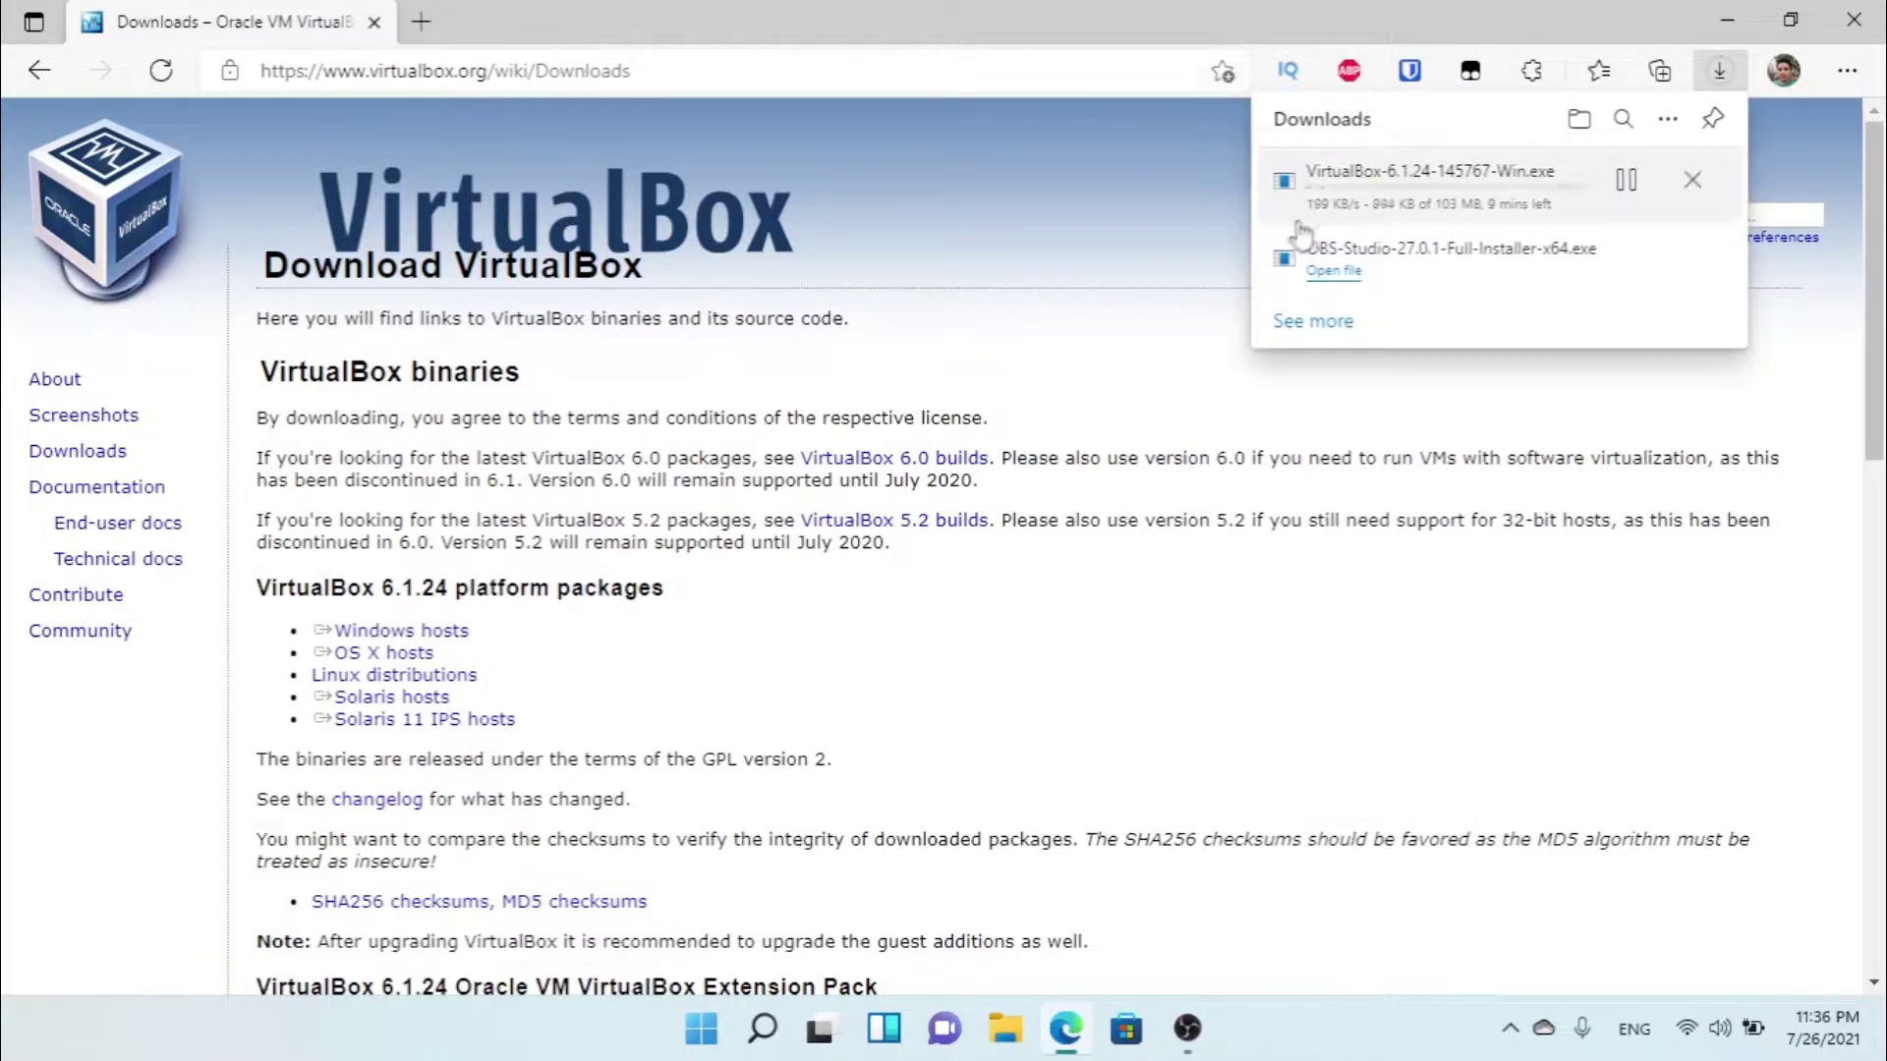
{"action": "left_click", "coordinate": [1667, 118]}
{"action": "left_click", "coordinate": [1631, 165]}
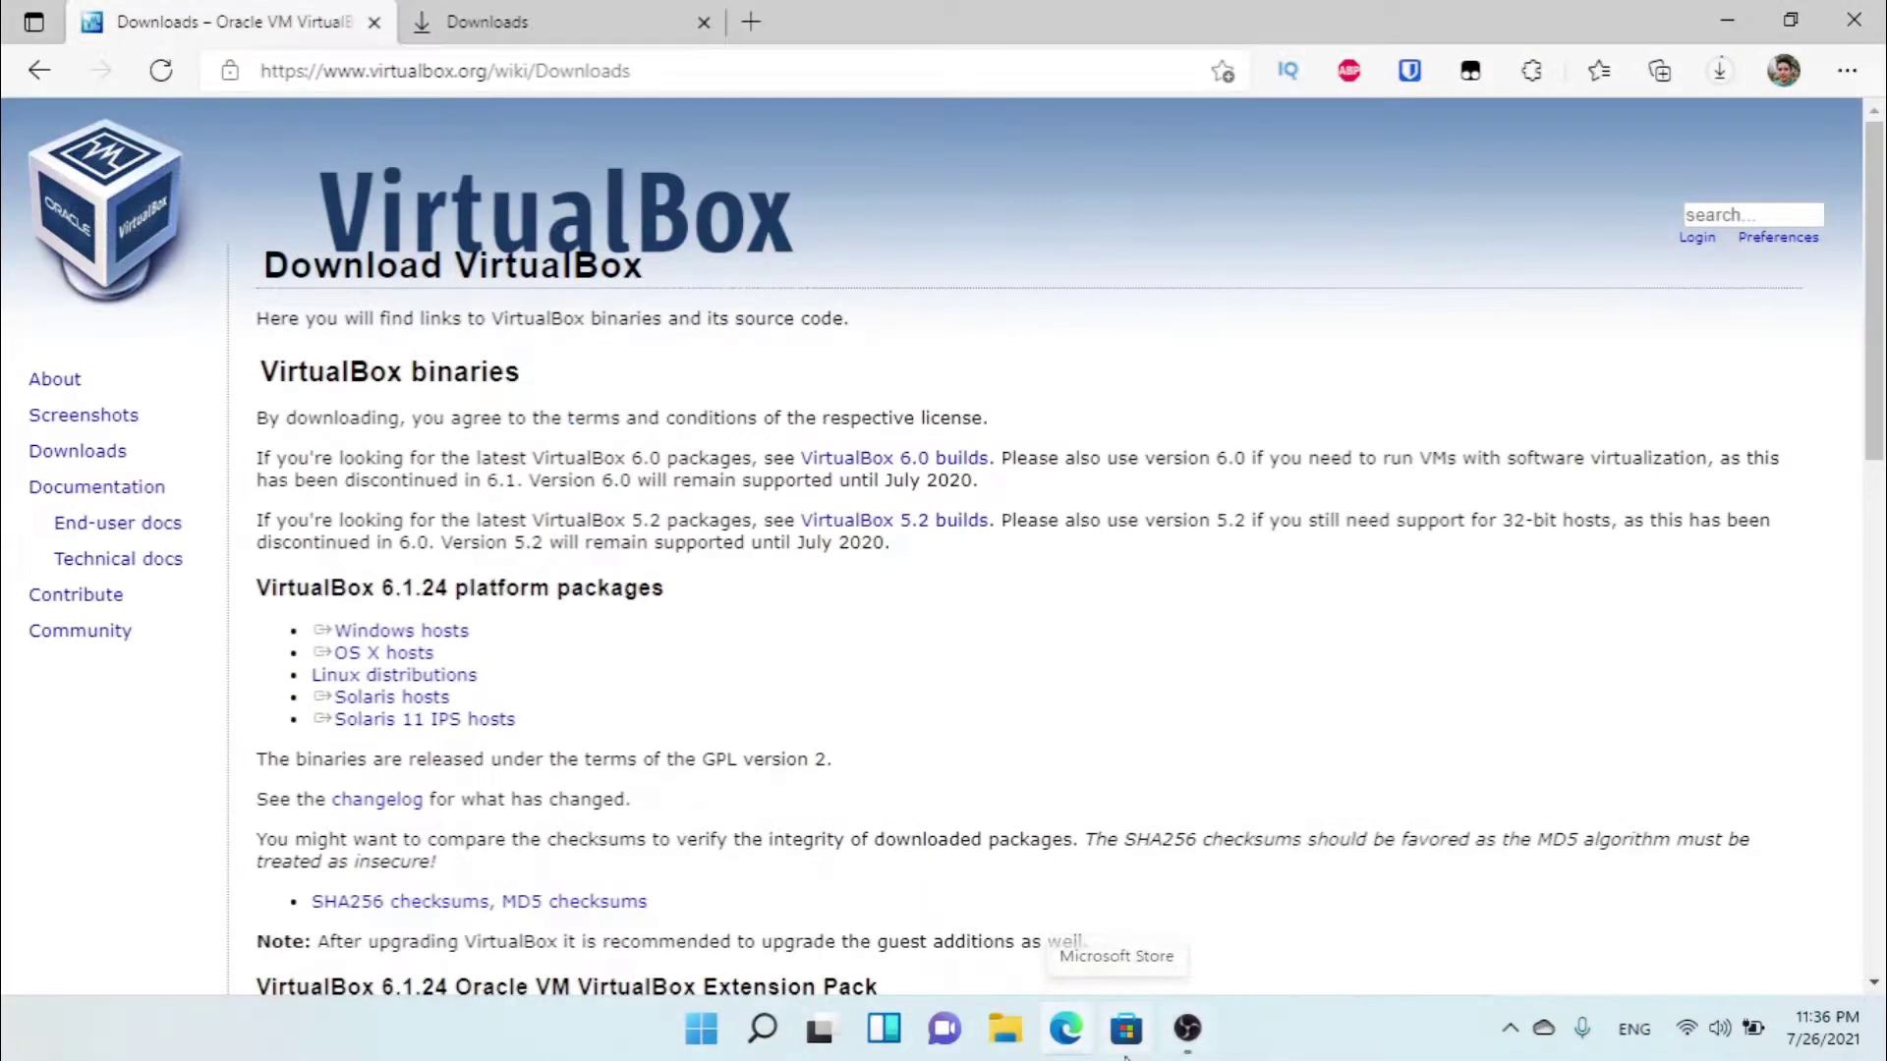
{"action": "scroll", "coordinate": [1069, 546], "scroll_direction": "down", "scroll_amount": 7}
{"action": "scroll", "coordinate": [1082, 682], "scroll_direction": "up", "scroll_amount": 7}
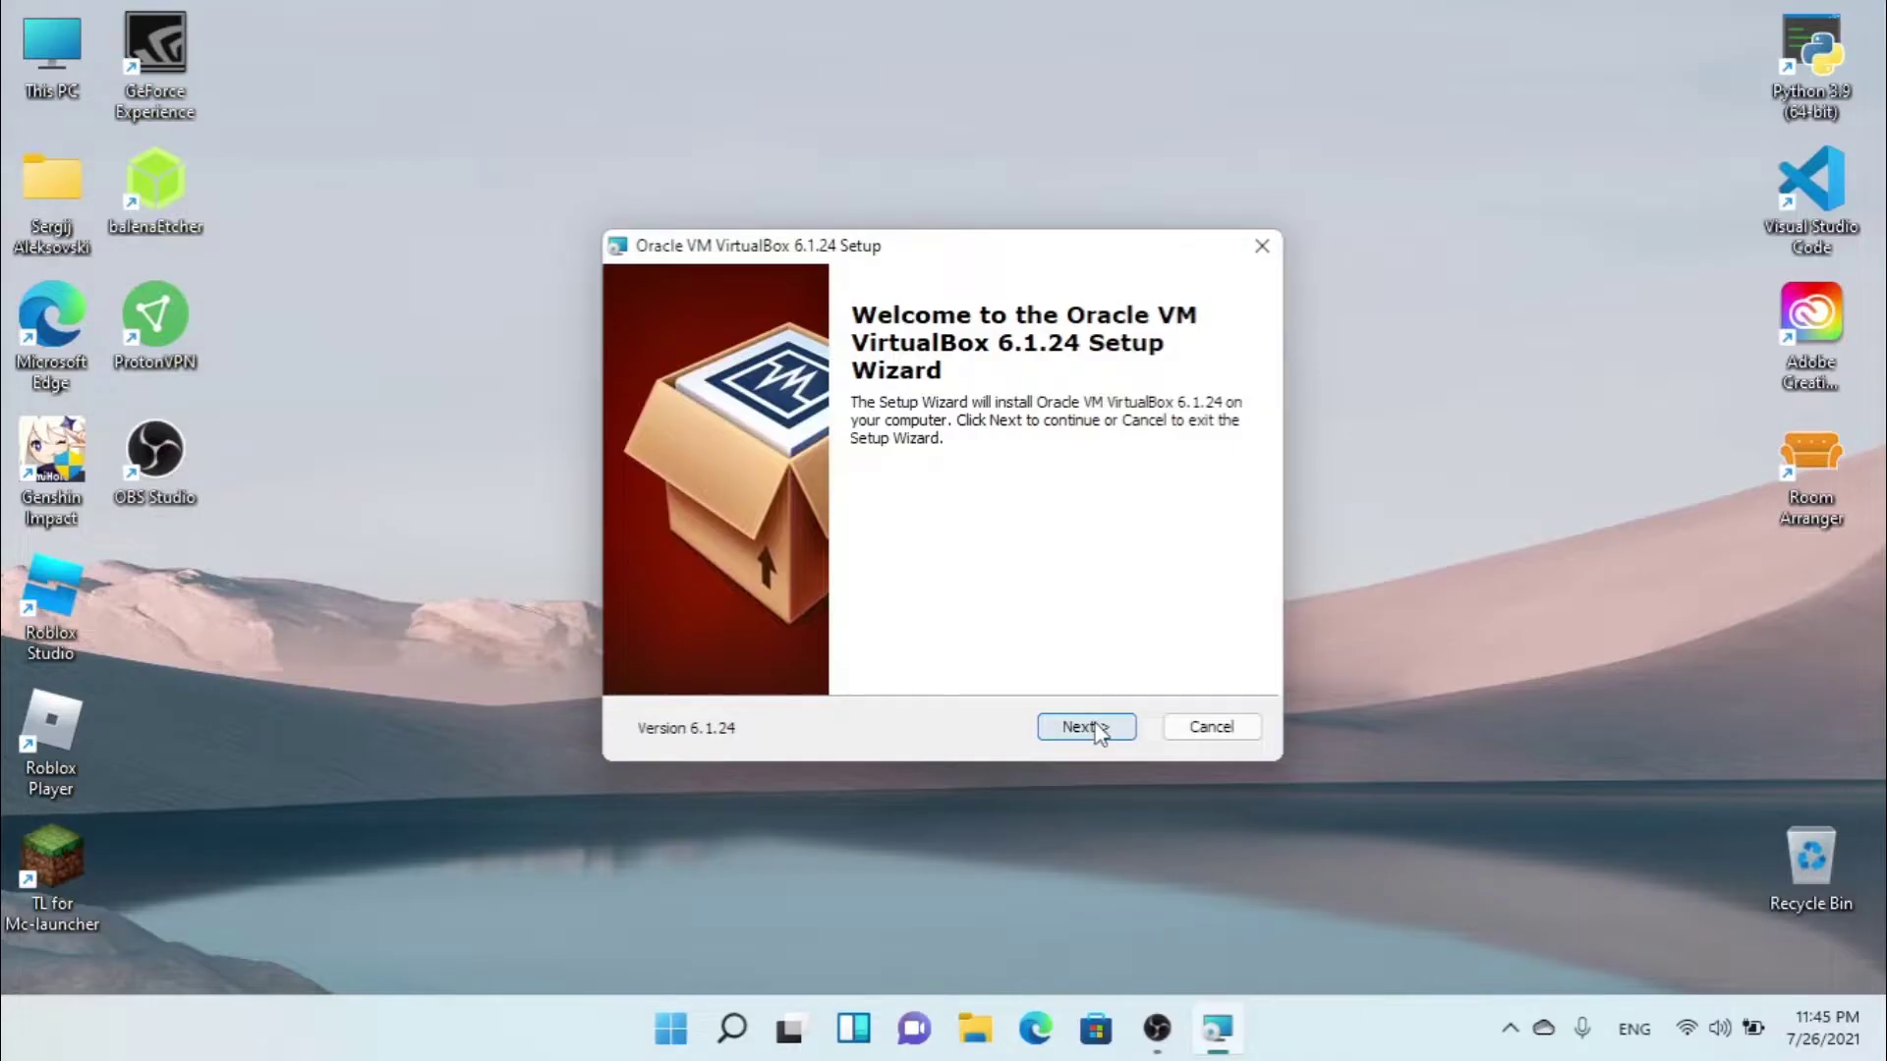
Install Oracle VM VirtualBox 6.1.24 with the default features, location and shortcuts, accepting the network interface reset
{"action": "left_click", "coordinate": [1089, 727]}
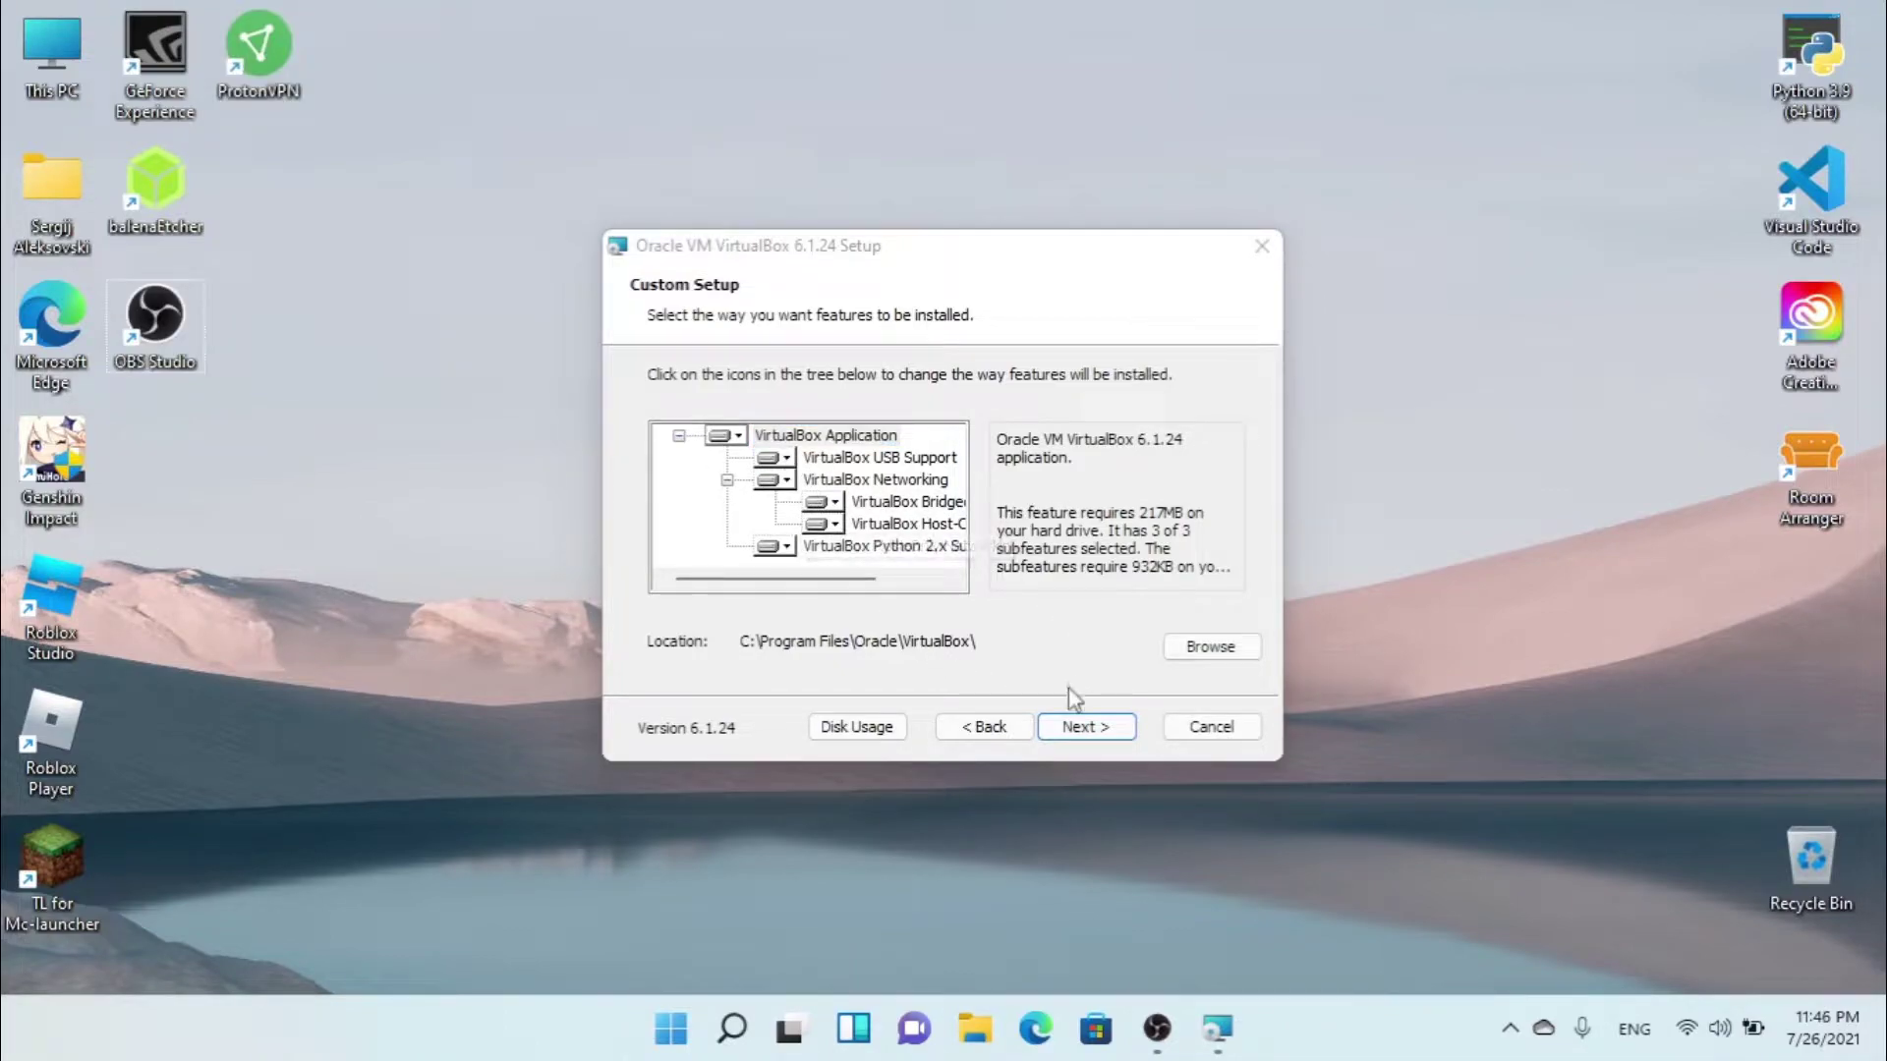
{"action": "left_click", "coordinate": [1079, 729]}
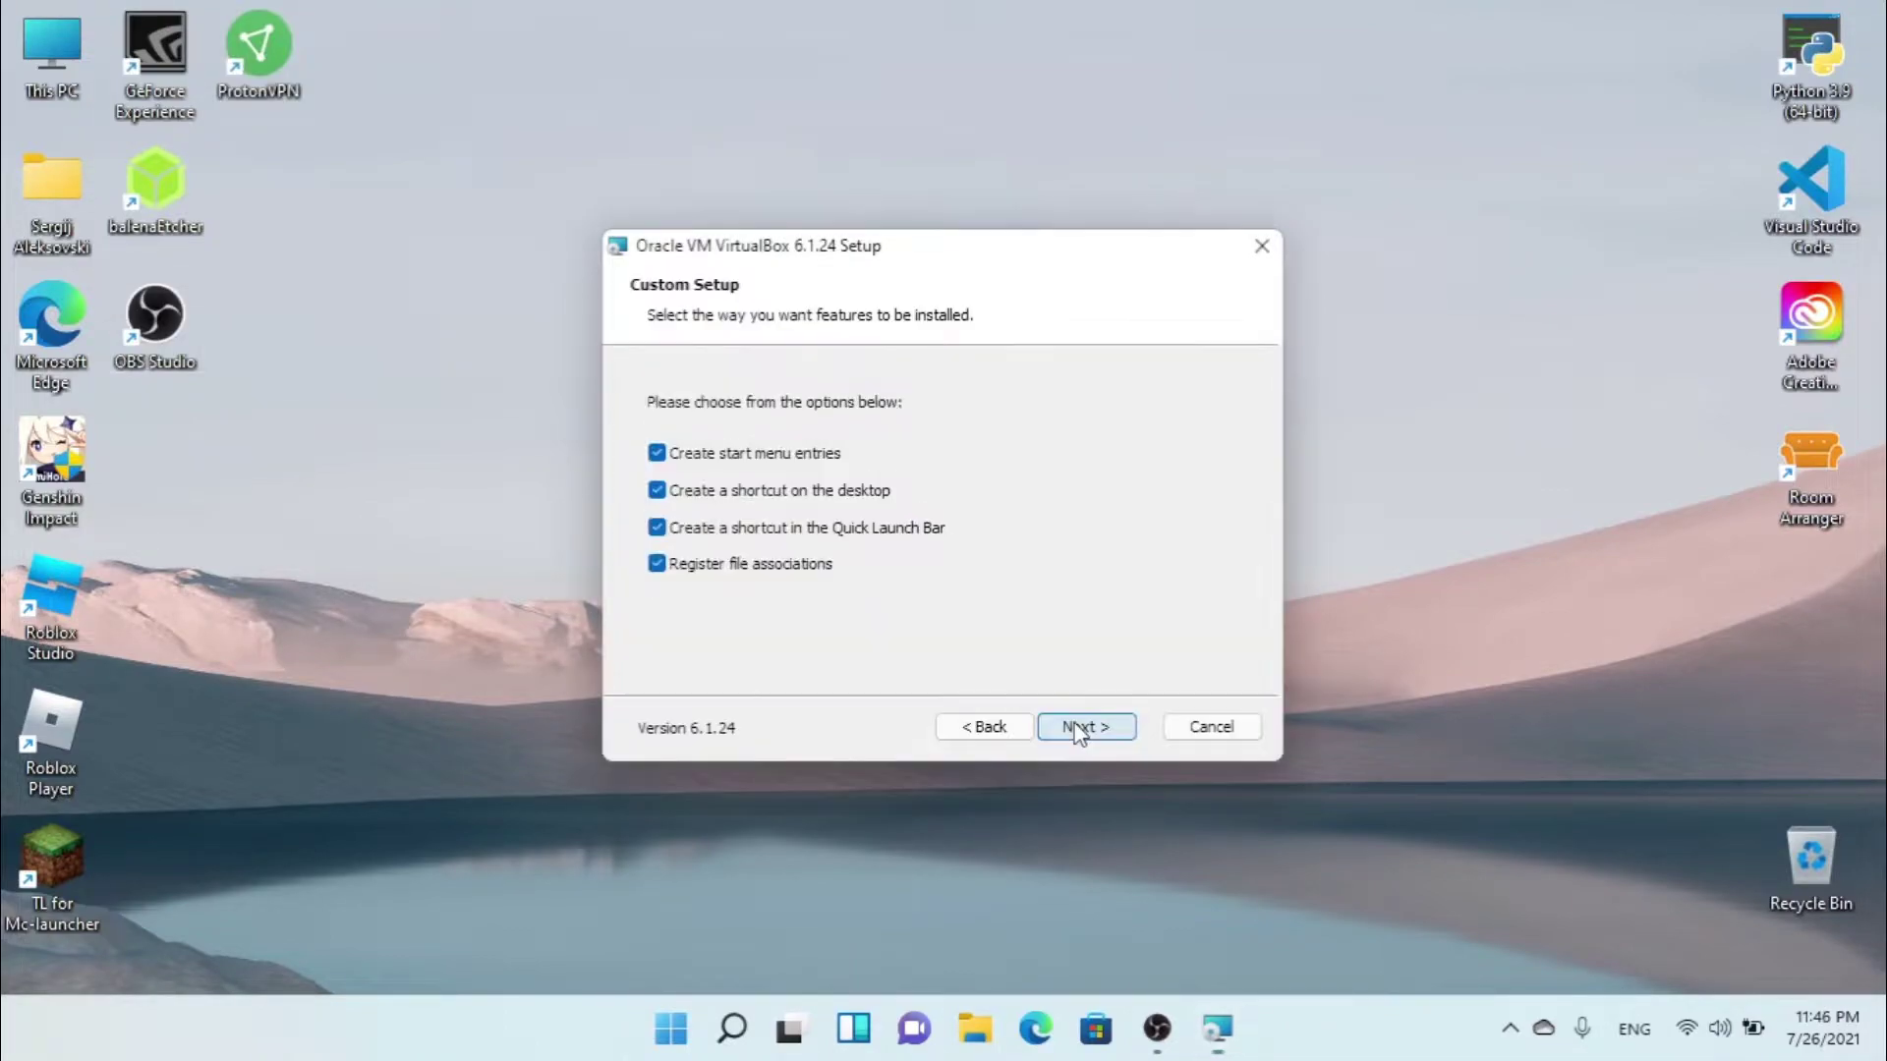
{"action": "left_click", "coordinate": [1082, 733]}
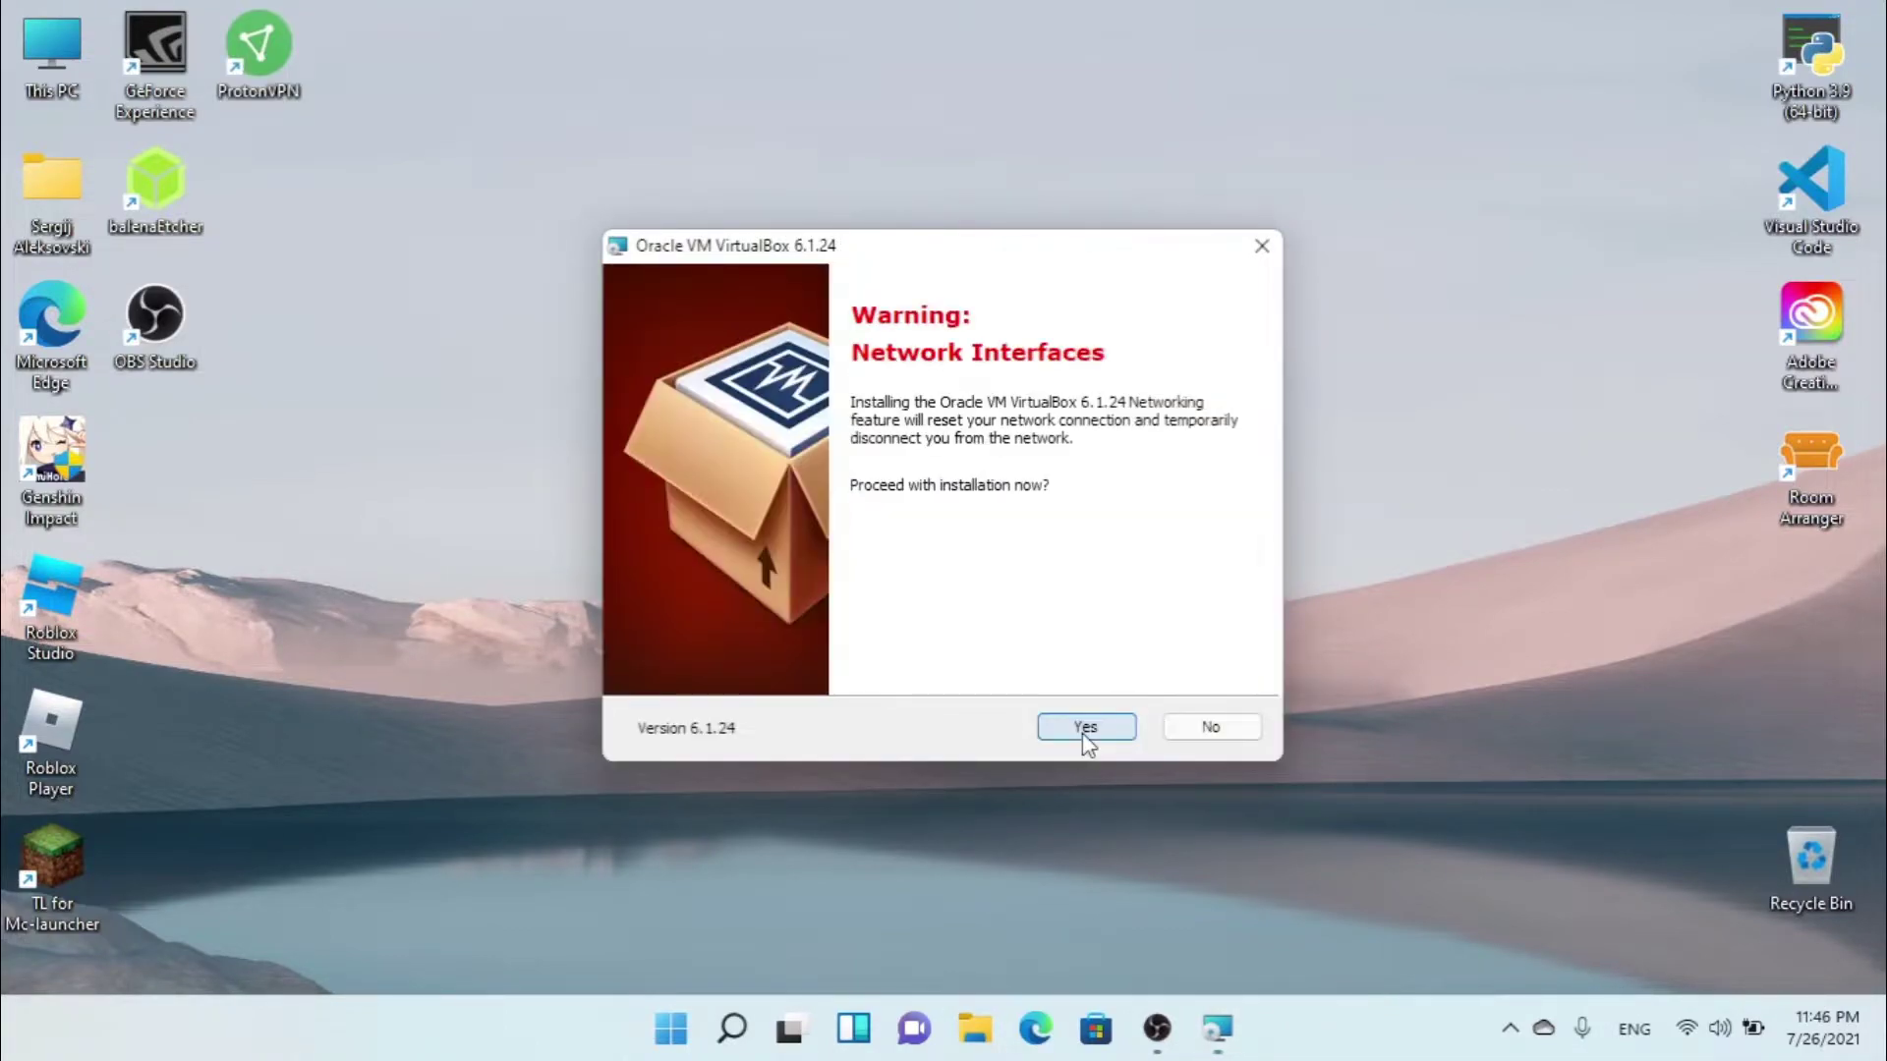
{"action": "left_click", "coordinate": [1085, 728]}
{"action": "left_click", "coordinate": [1089, 729]}
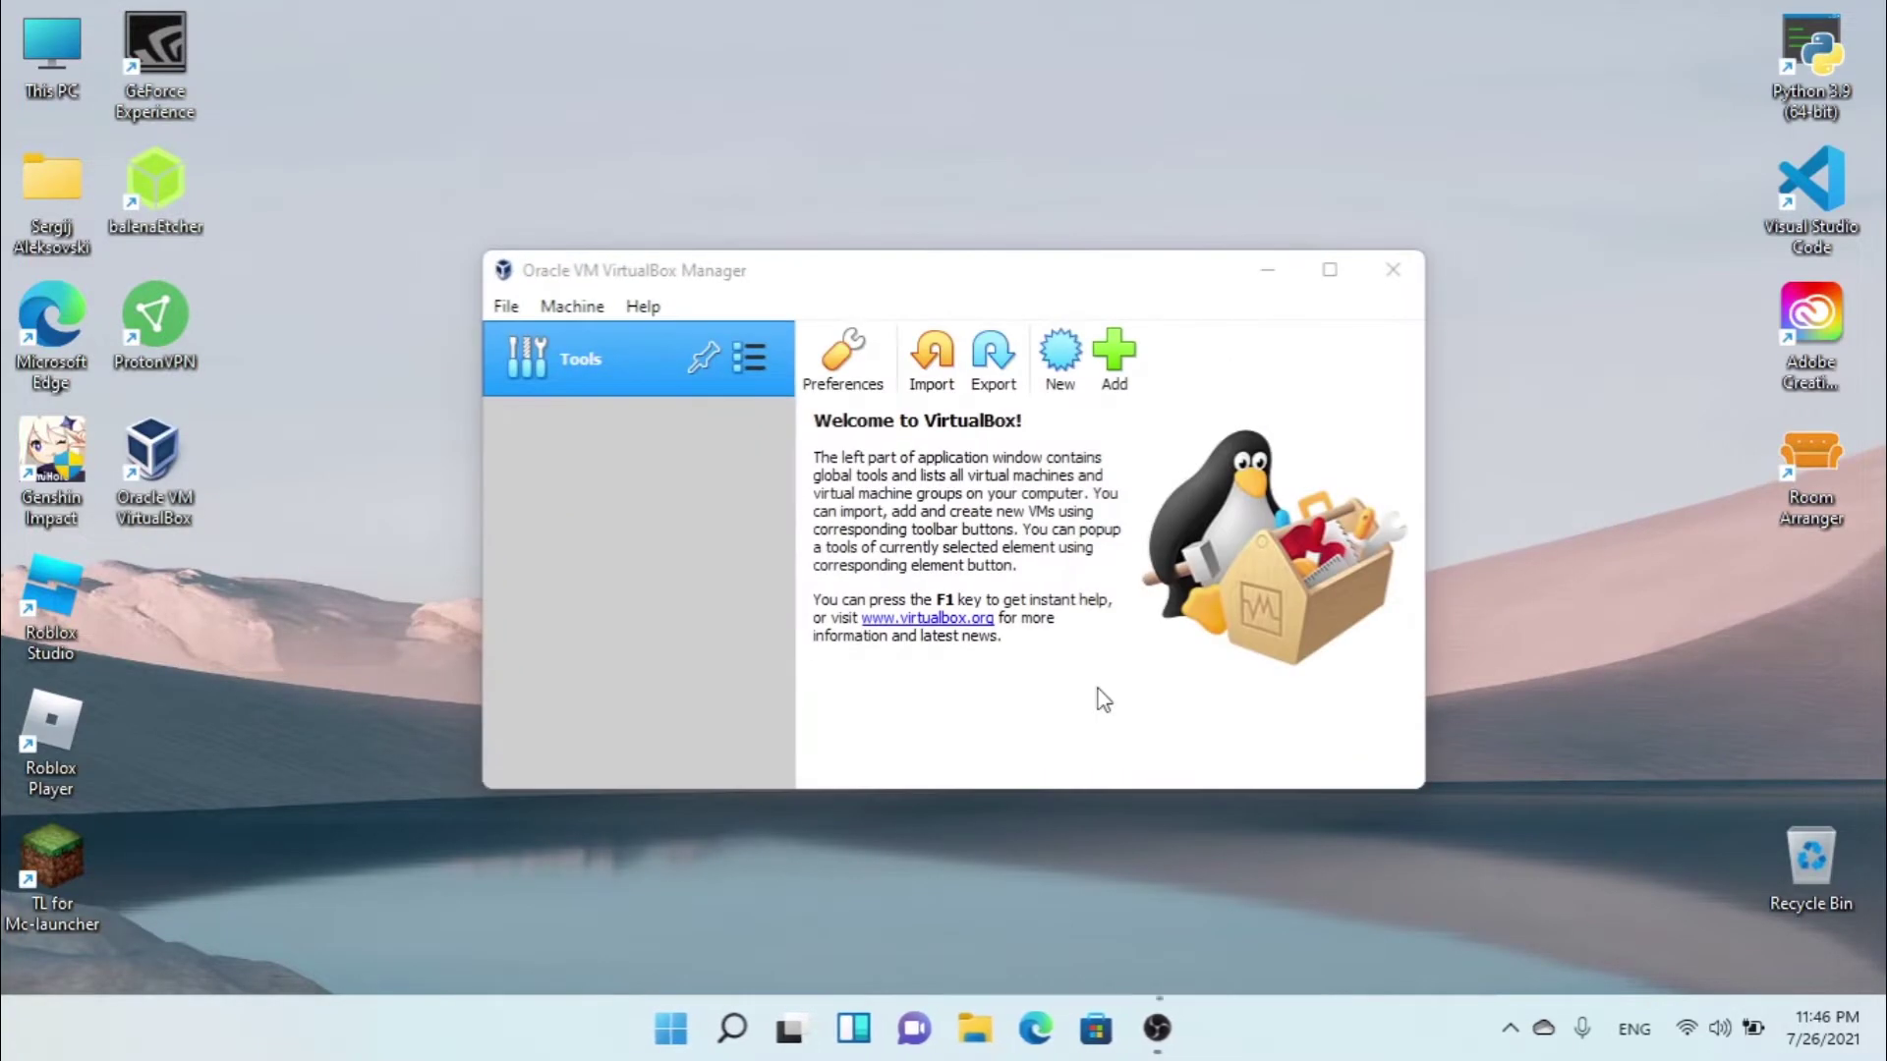
Maximize VirtualBox Manager and start a new virtual machine named Linux Mint with type Linux and version Ubuntu (64-bit)
{"action": "left_click", "coordinate": [1019, 261]}
{"action": "left_click_drag", "start_coordinate": [1023, 273], "coordinate": [698, 19]}
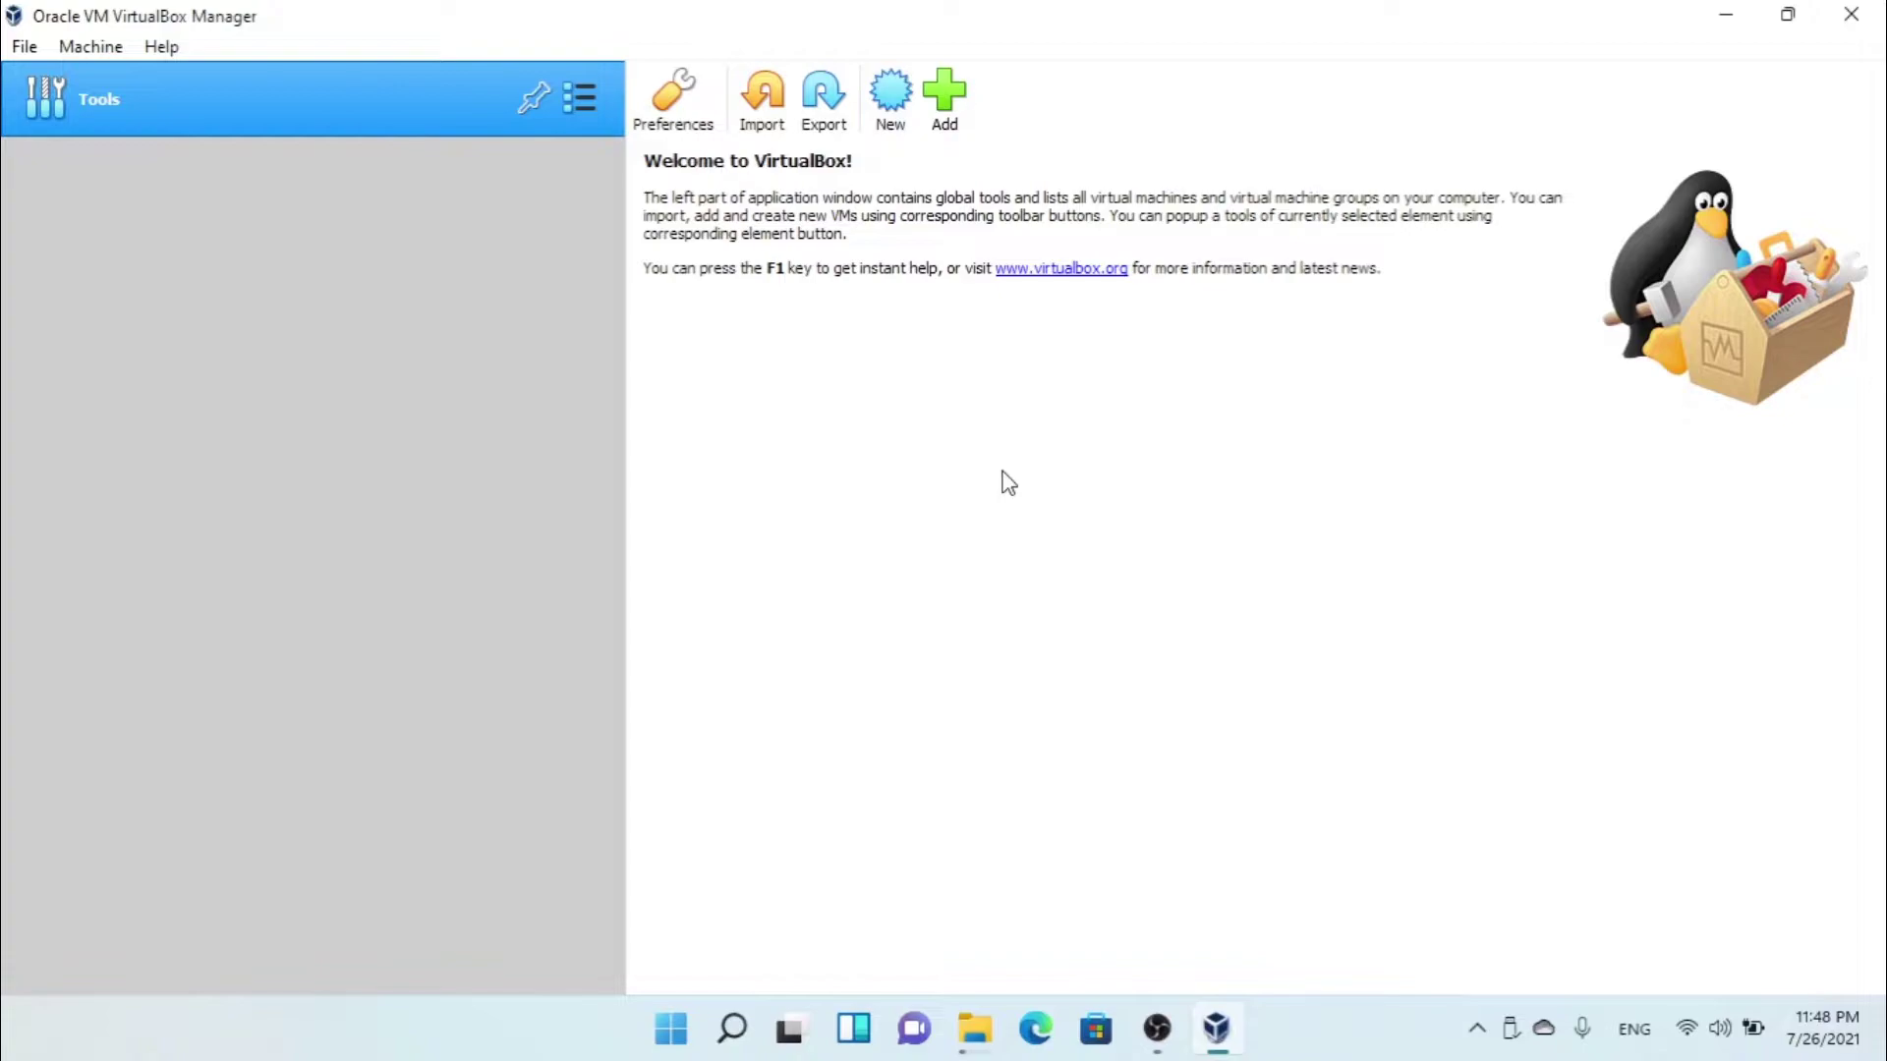
{"action": "left_click", "coordinate": [891, 96]}
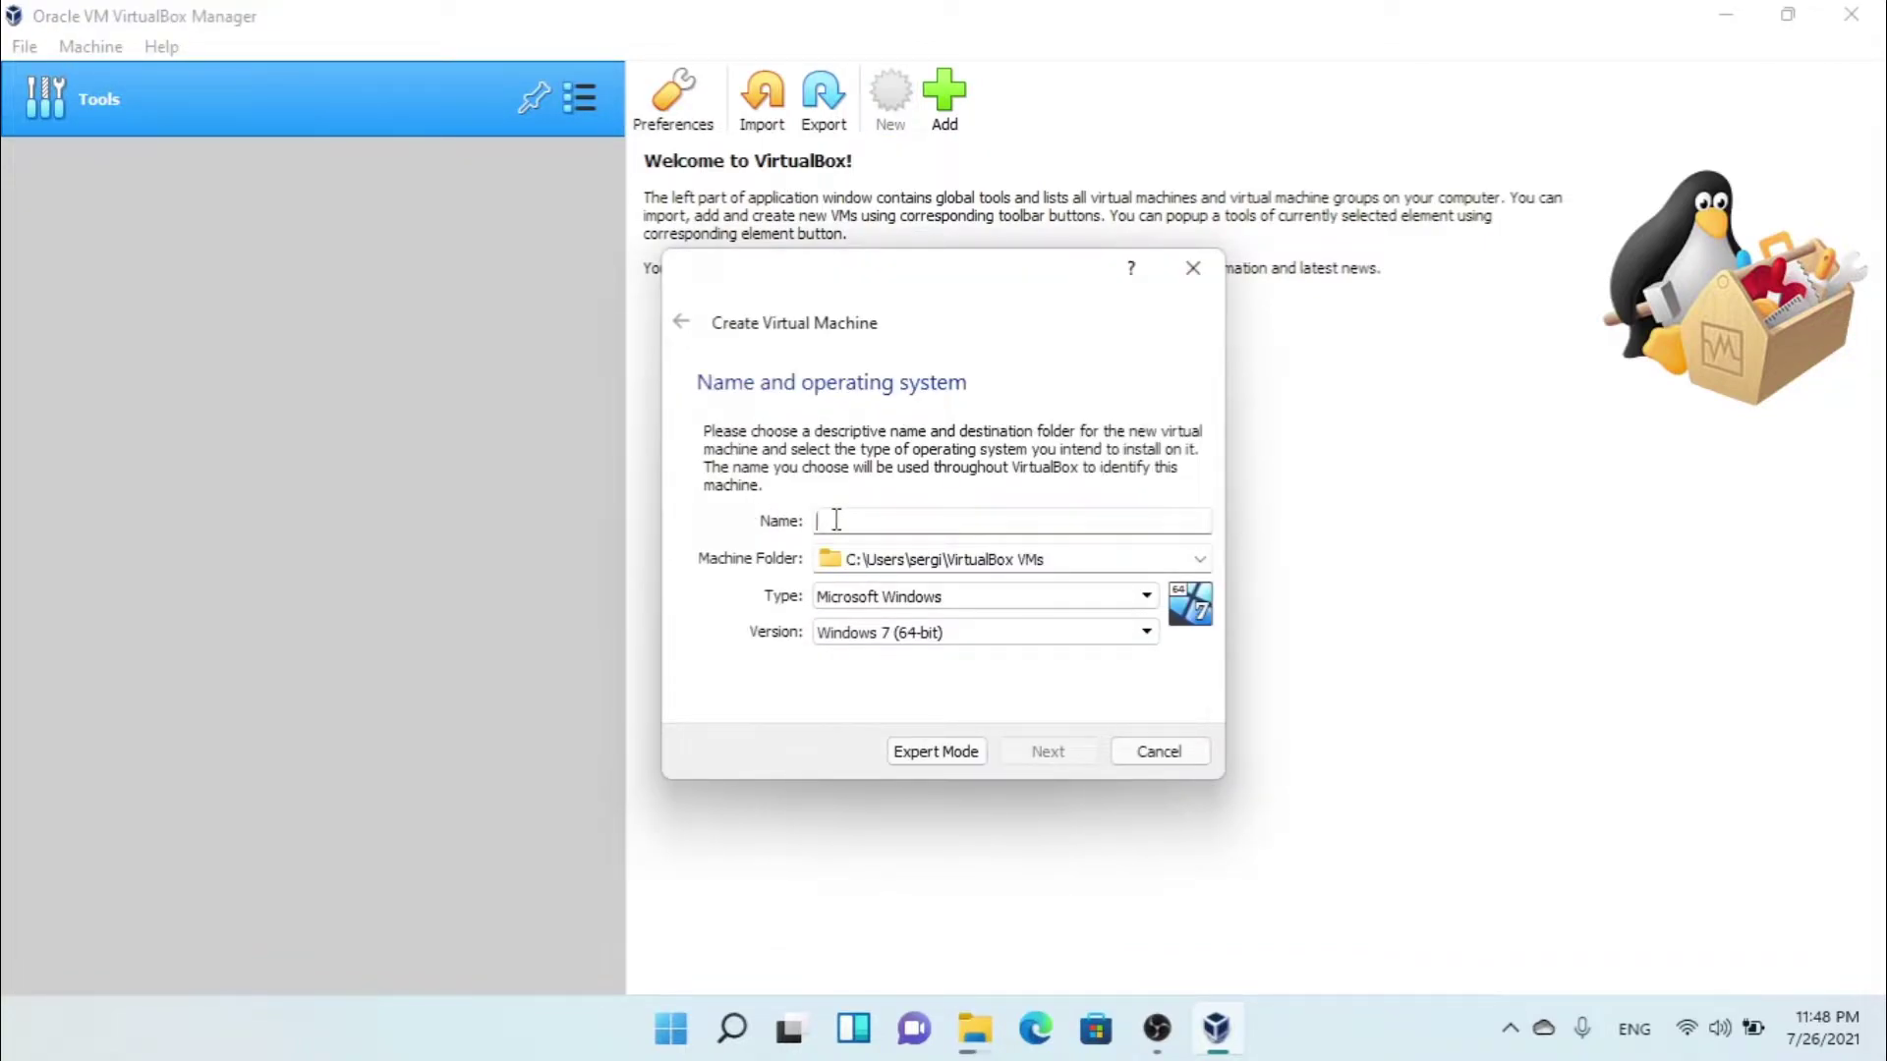
{"action": "type", "text": "Linux Mint"}
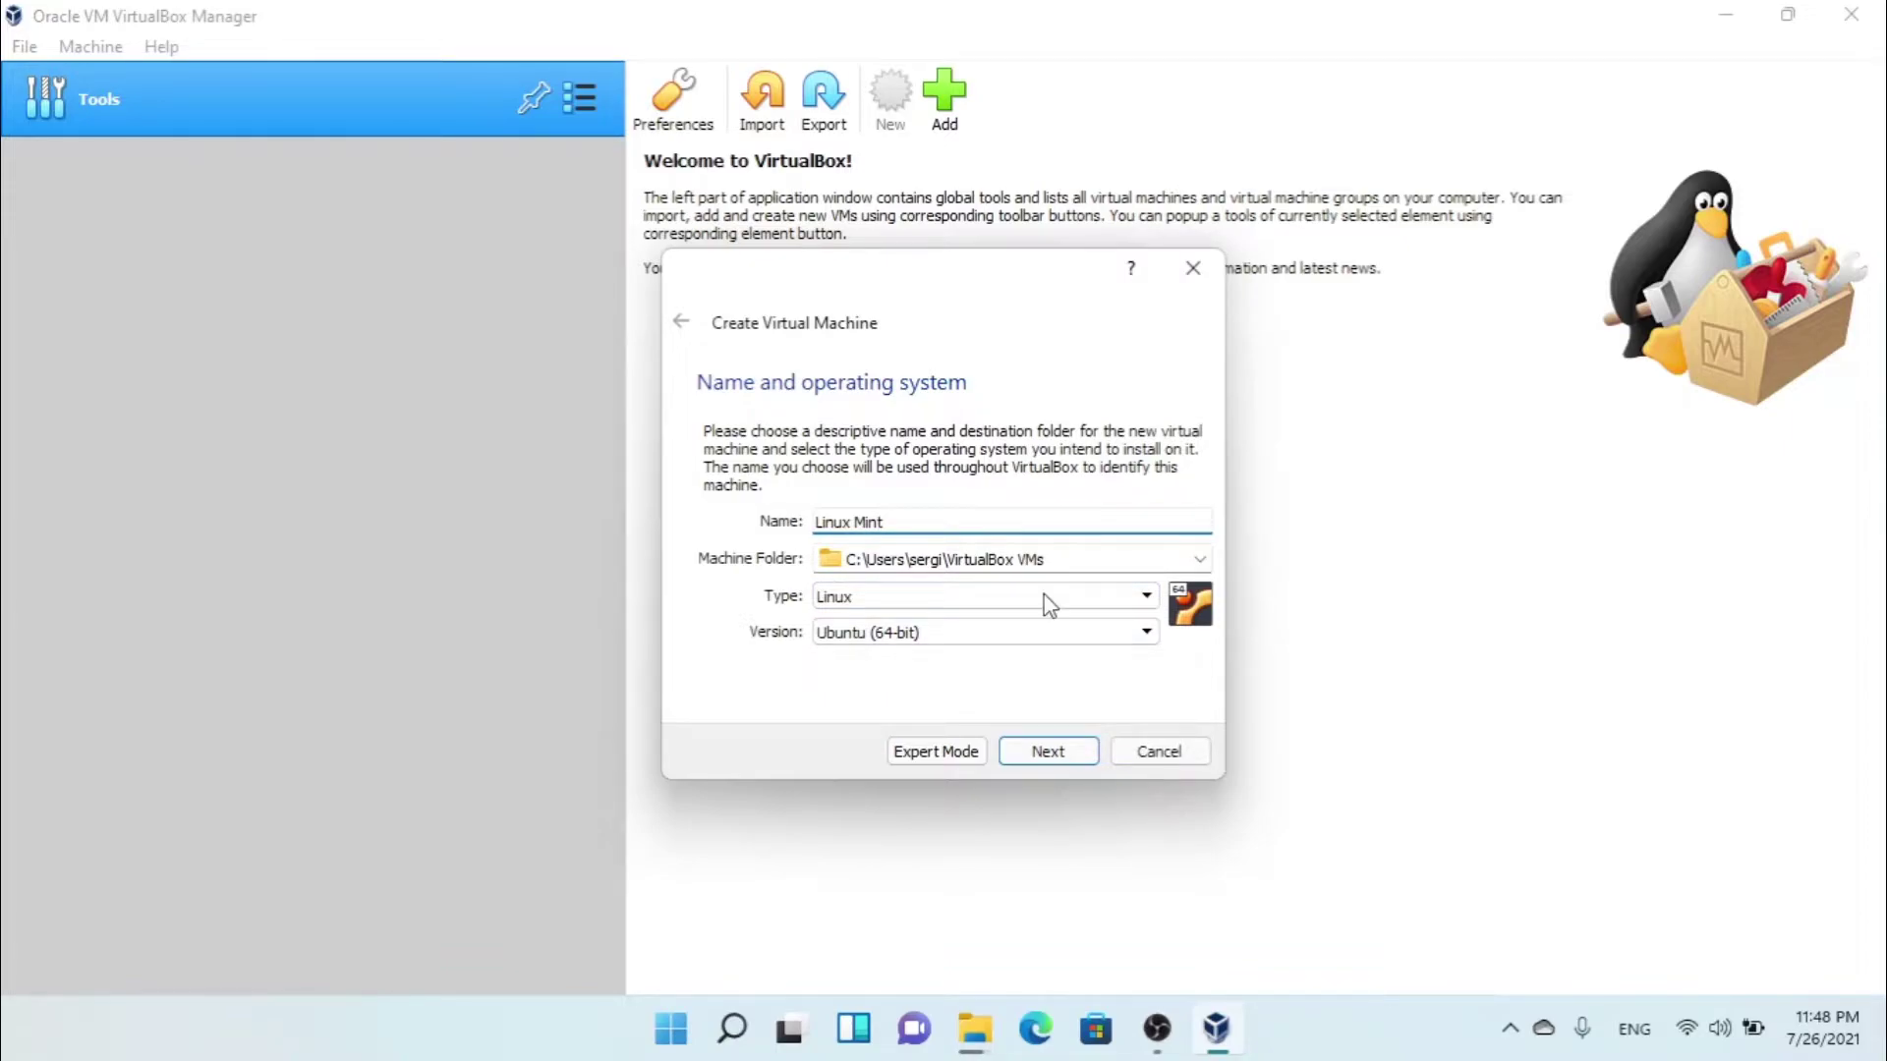
{"action": "key", "text": "Return"}
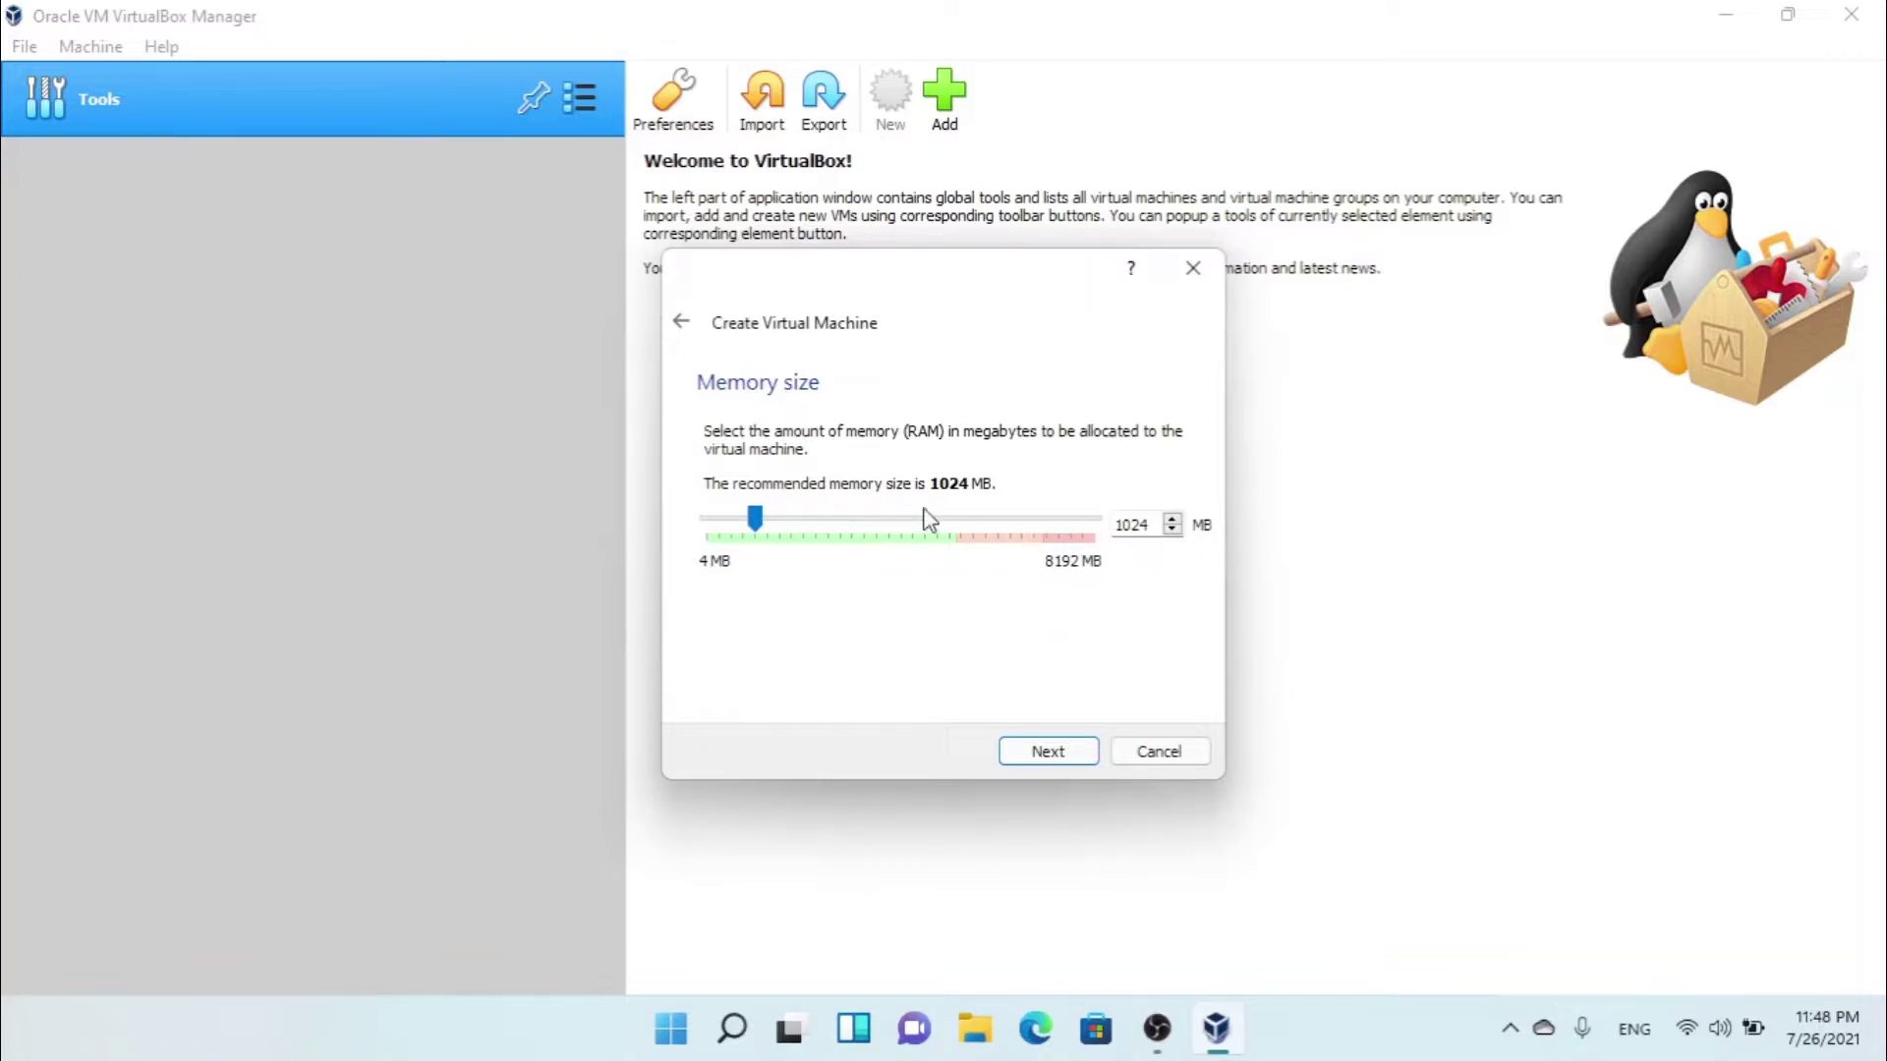
Set the new virtual machine's memory size to 4096 MB
{"action": "left_click", "coordinate": [759, 524]}
{"action": "left_click", "coordinate": [1048, 750]}
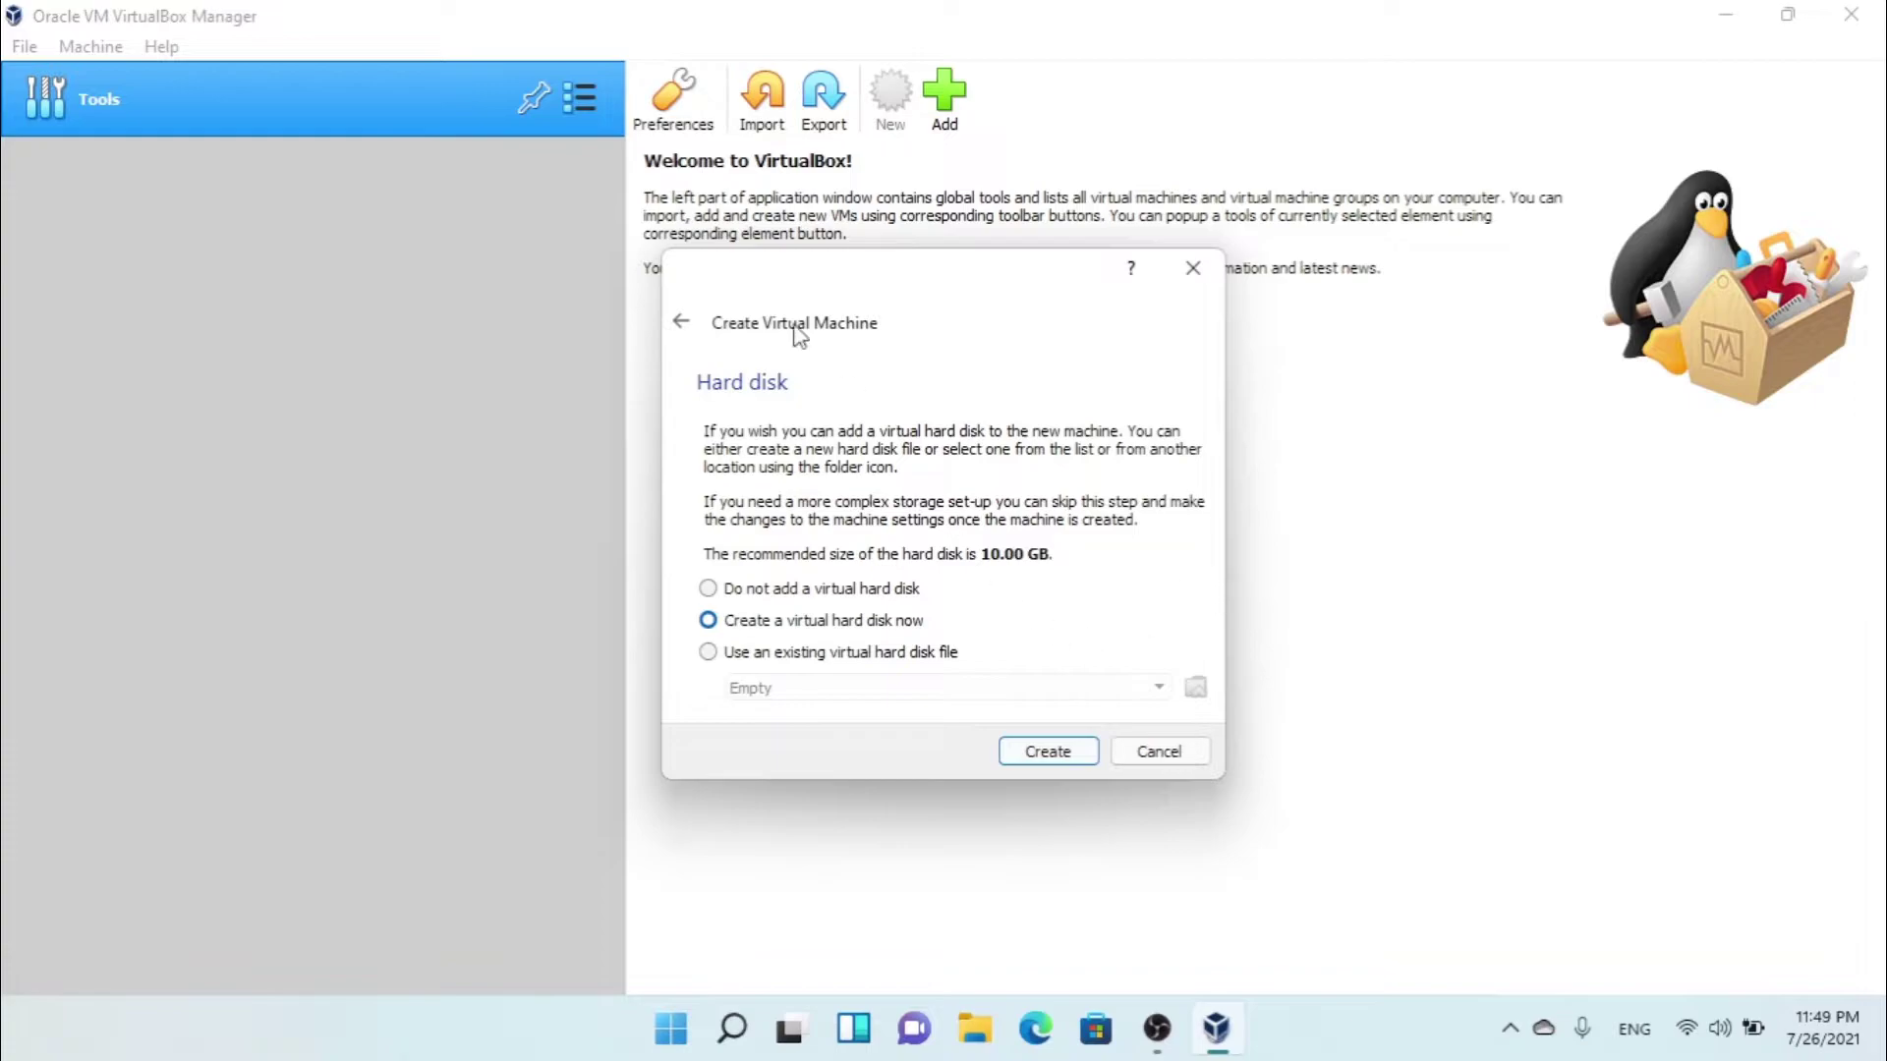
{"action": "left_click", "coordinate": [678, 324]}
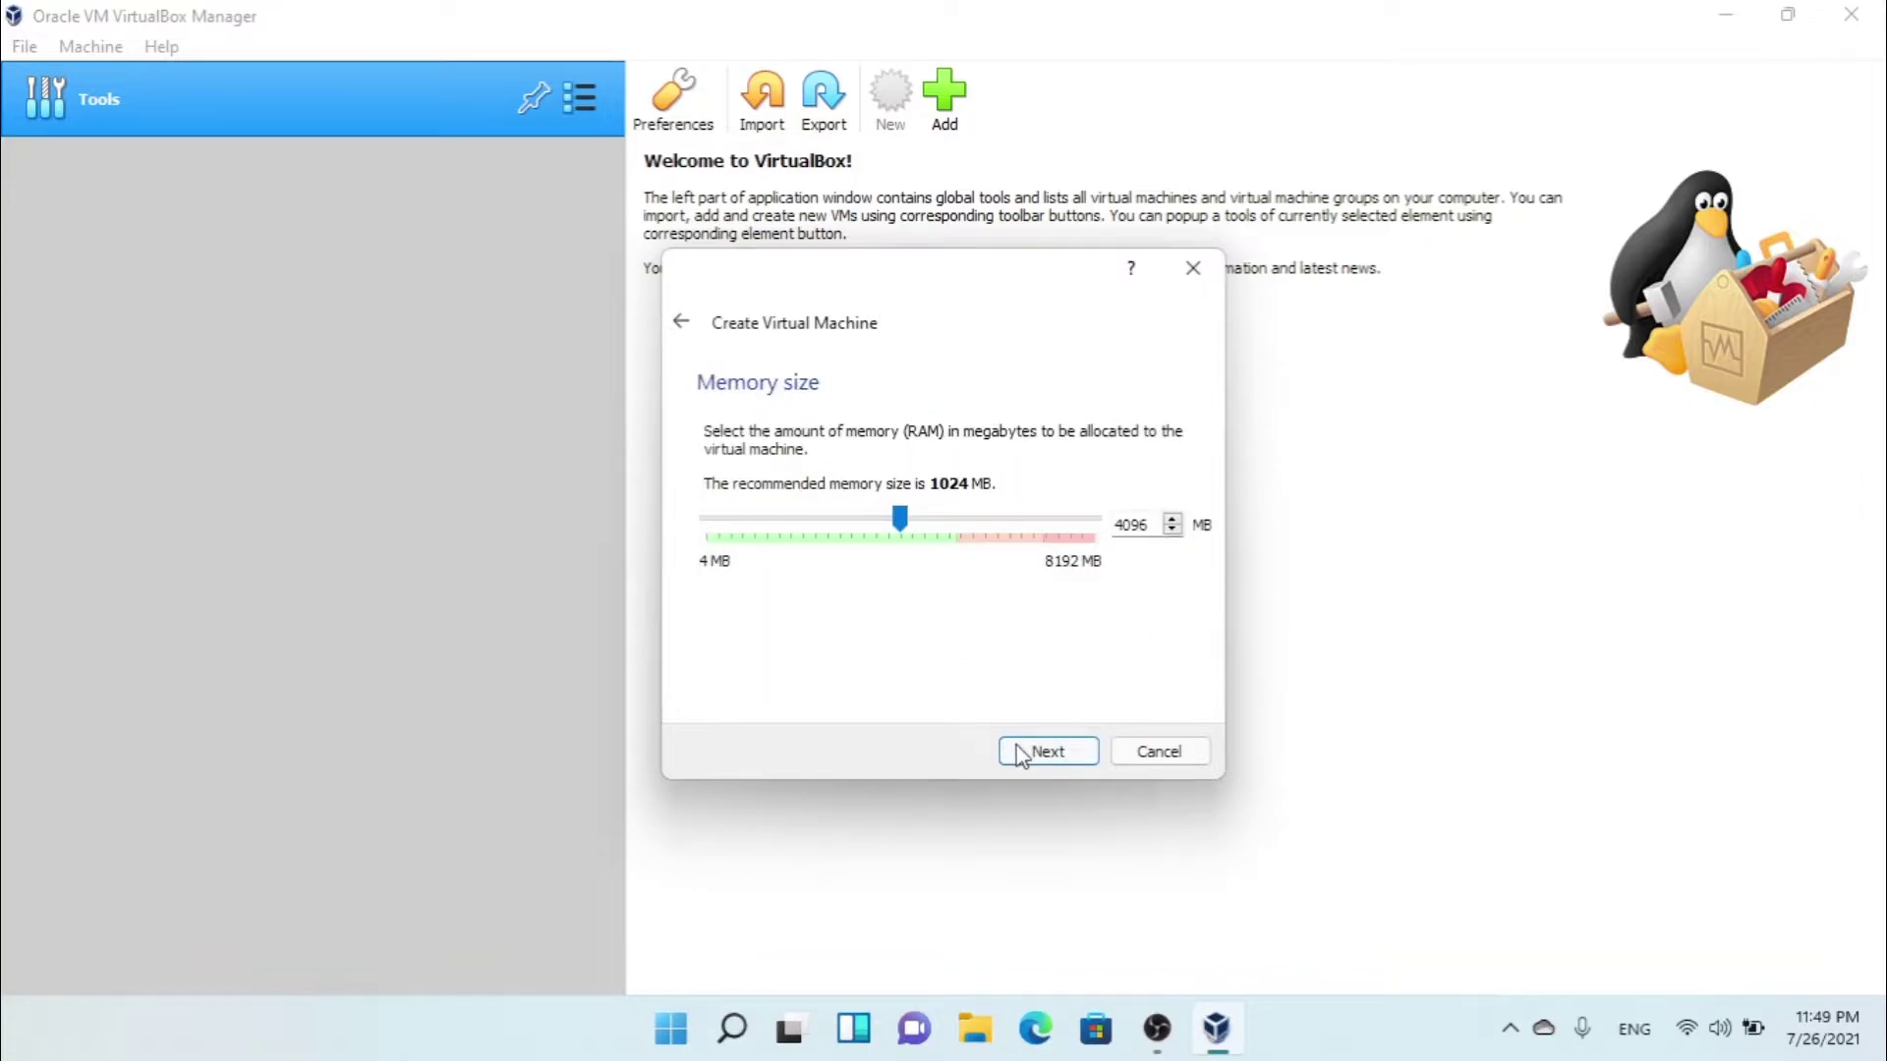
{"action": "left_click", "coordinate": [1065, 755]}
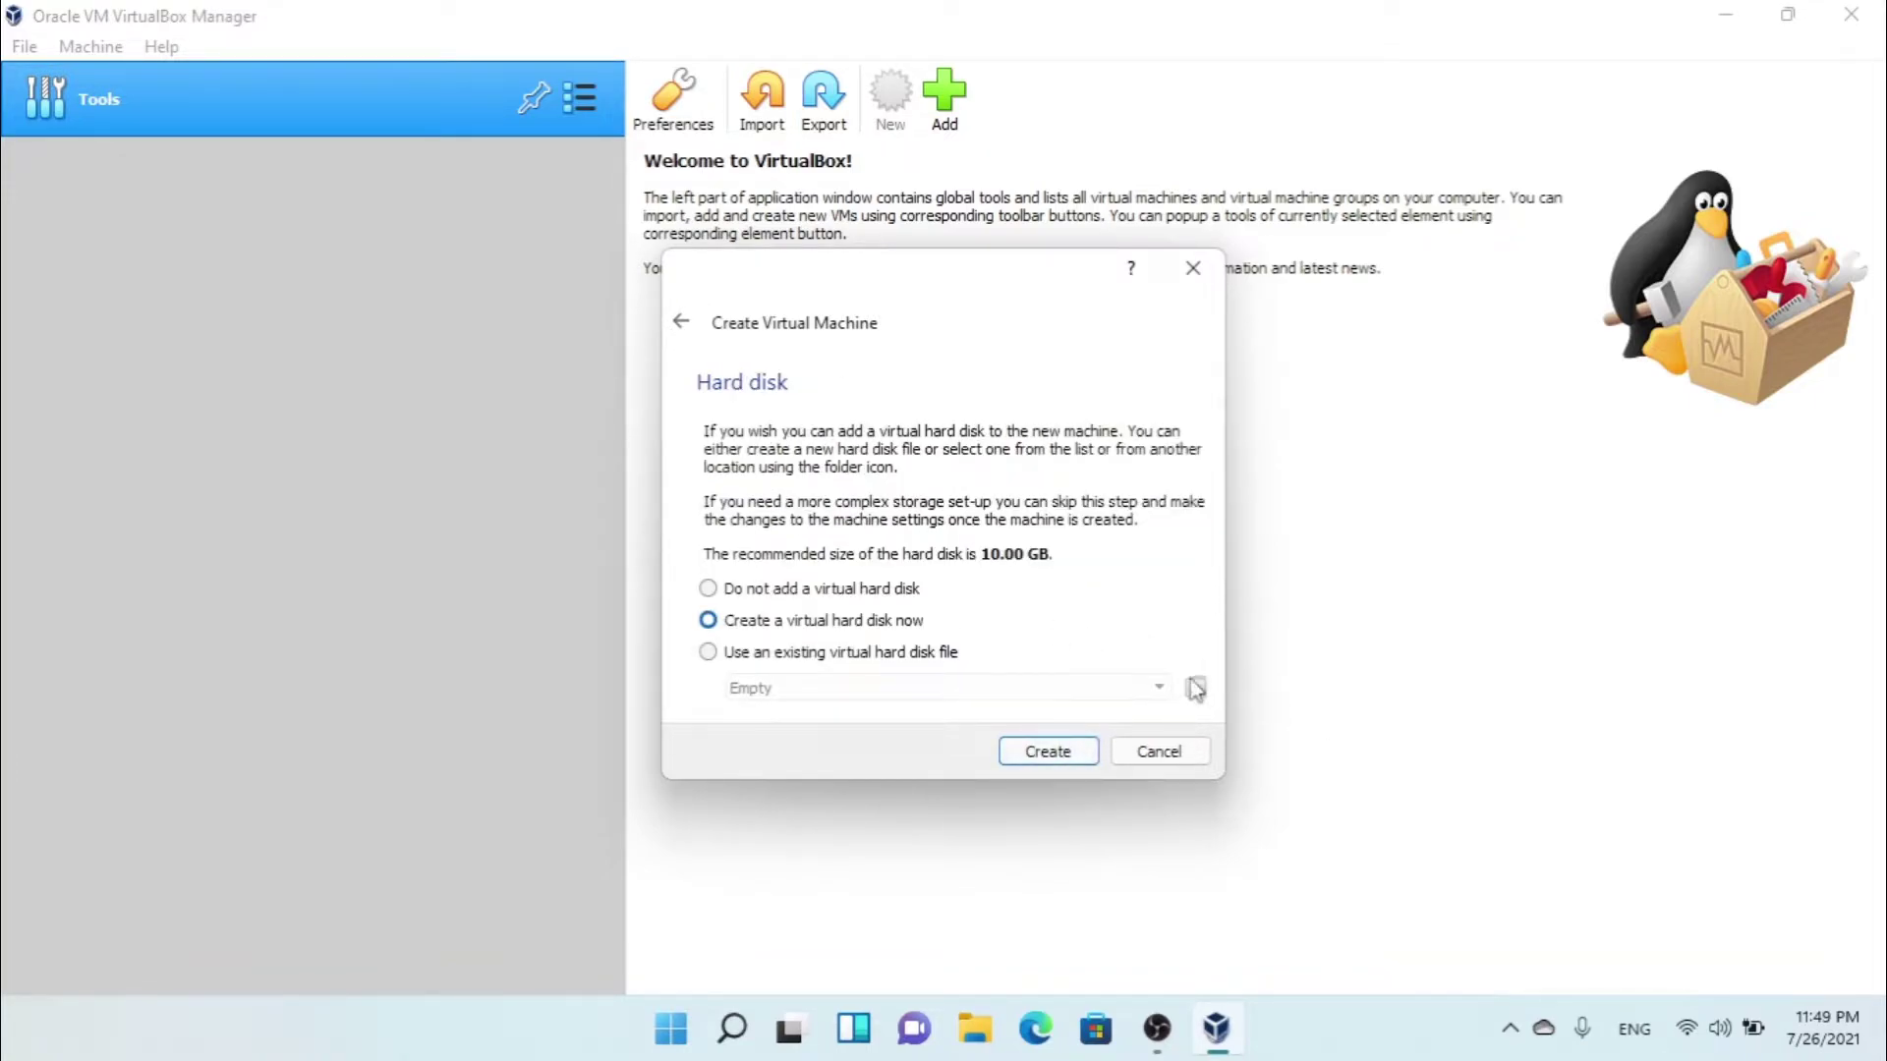
Create a dynamically allocated VDI virtual hard disk of 10.00 GB in the default Linux Mint folder
{"action": "left_click", "coordinate": [1048, 753]}
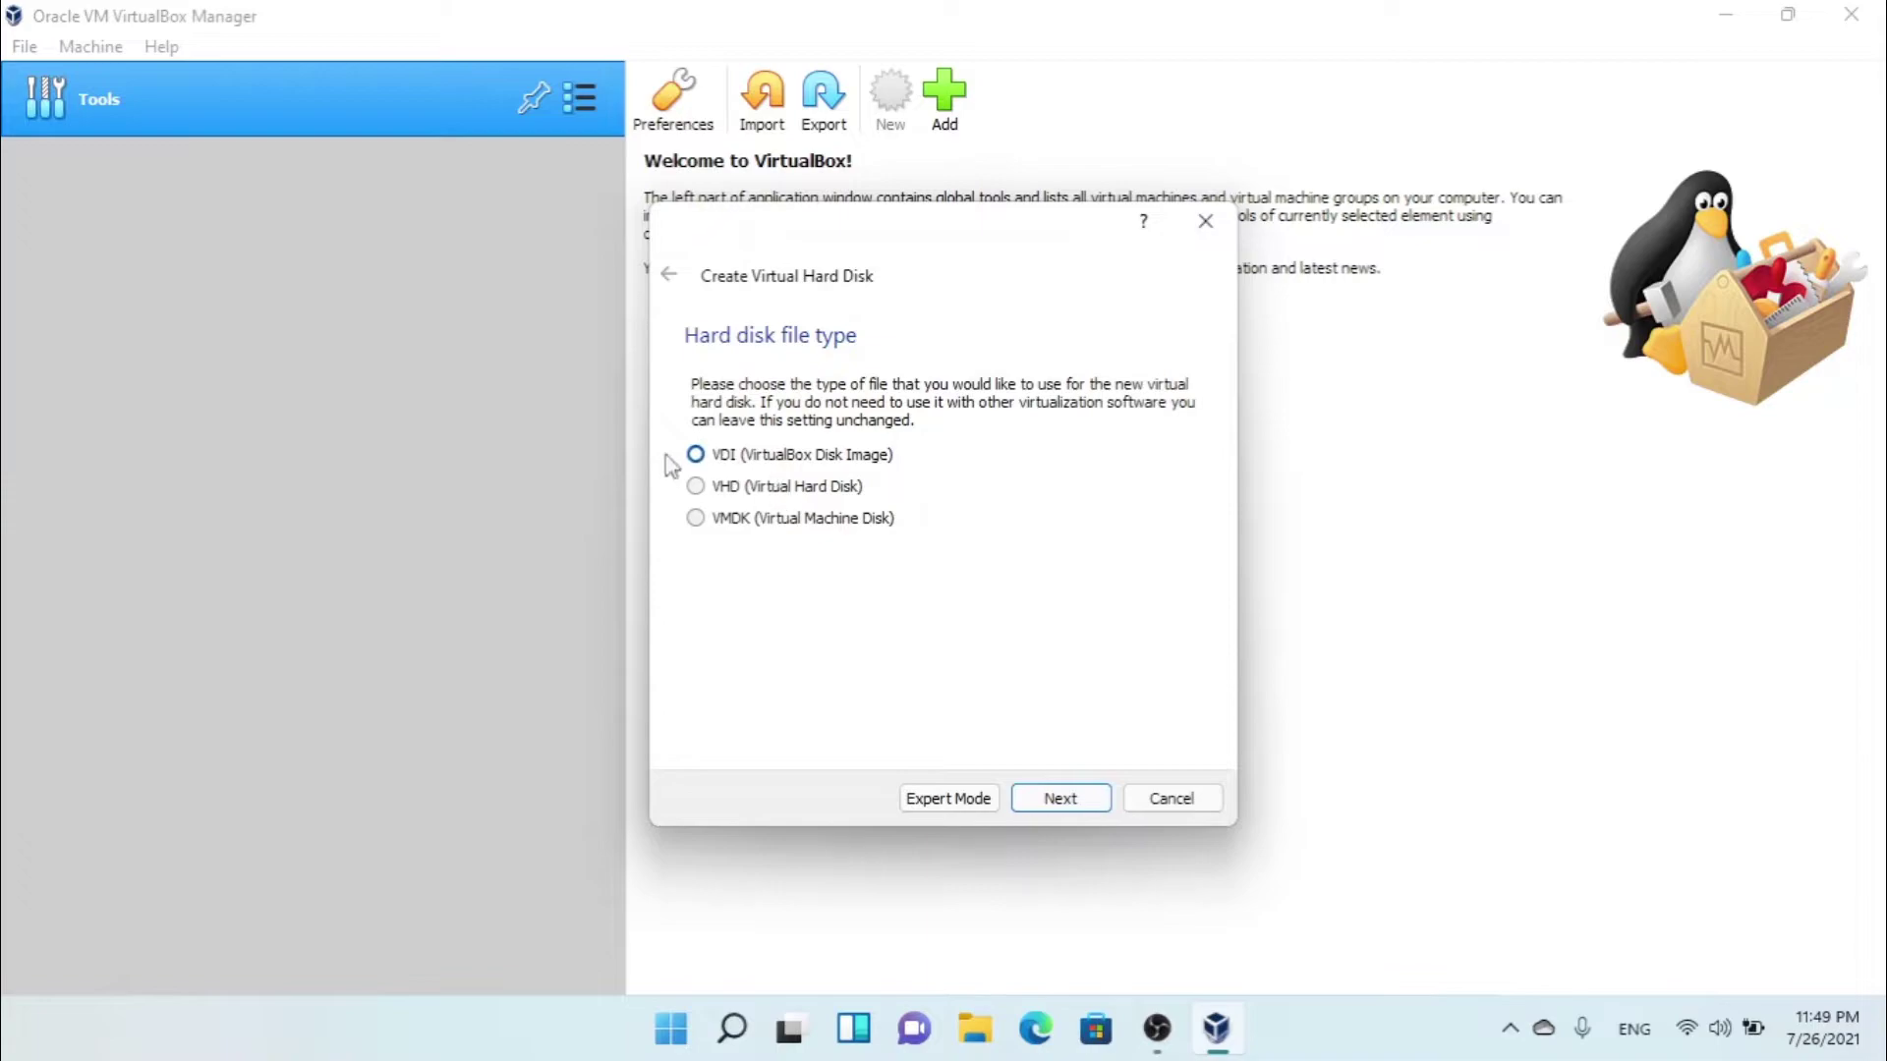
{"action": "left_click", "coordinate": [1062, 800]}
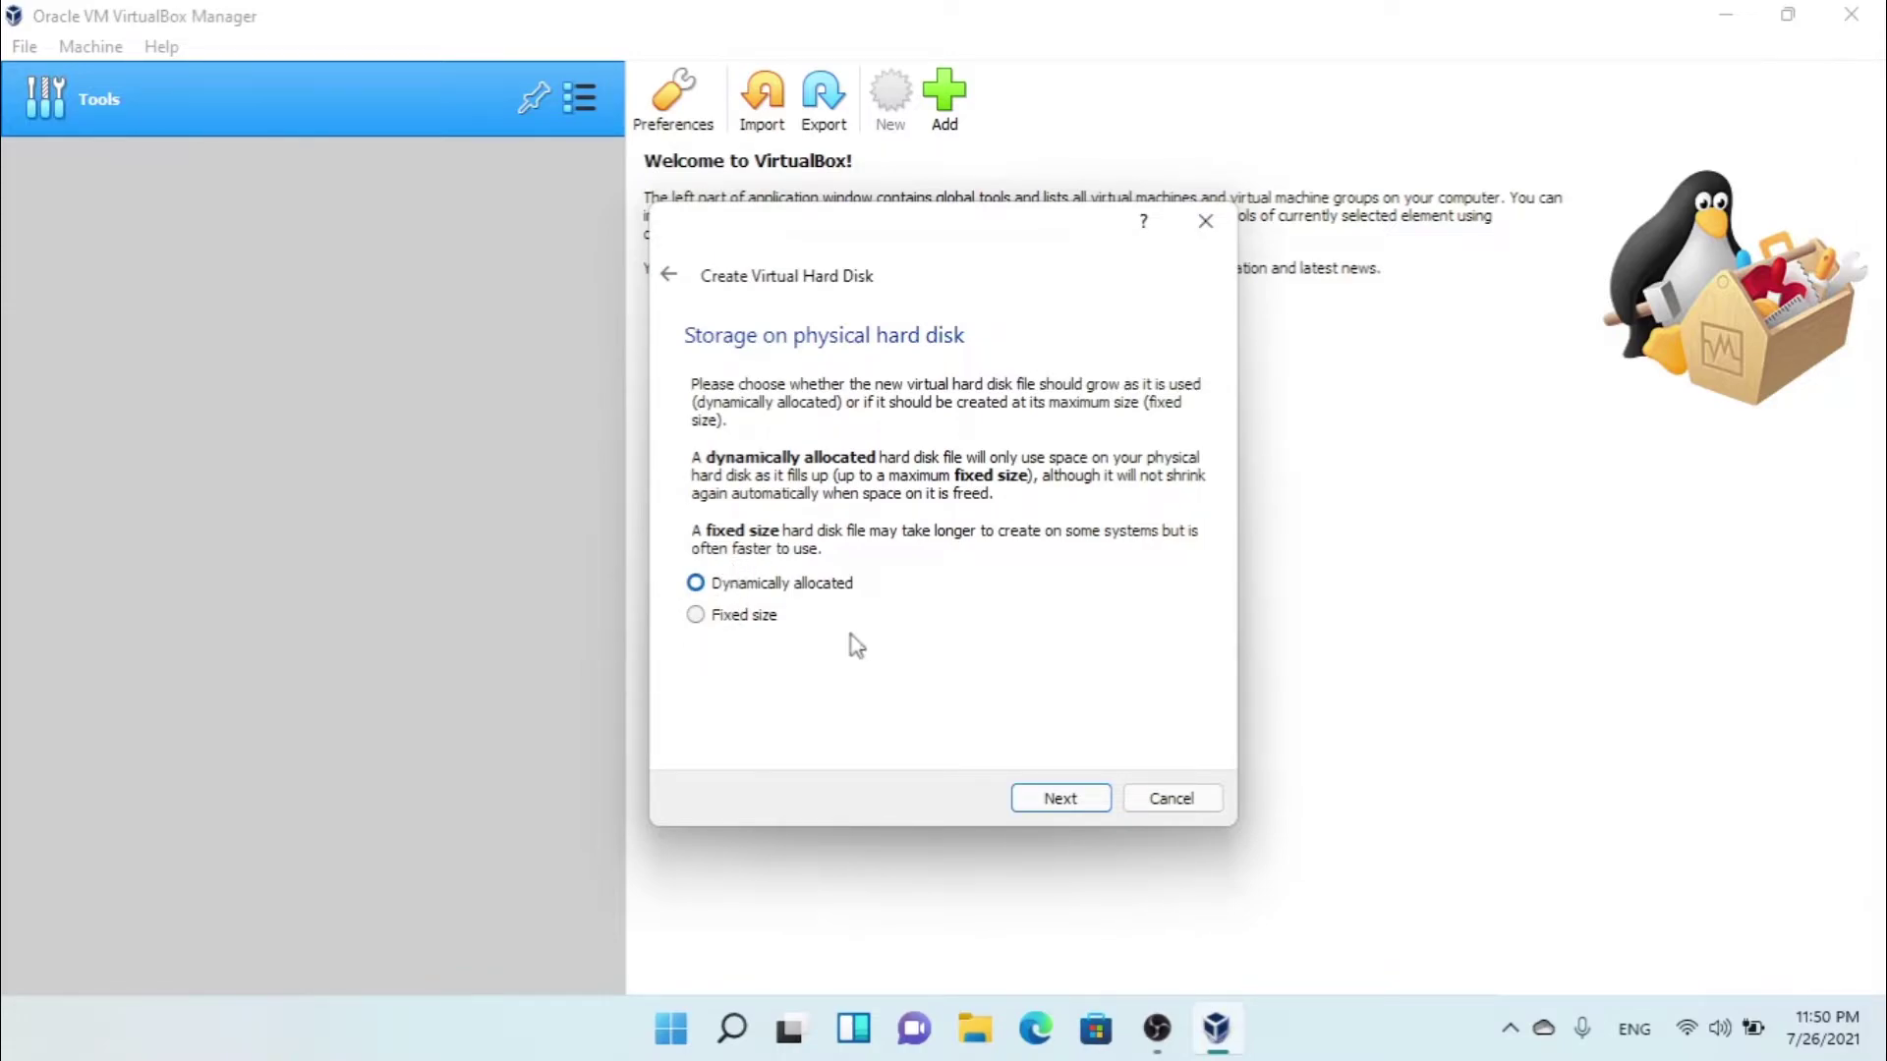
{"action": "left_click", "coordinate": [1080, 808]}
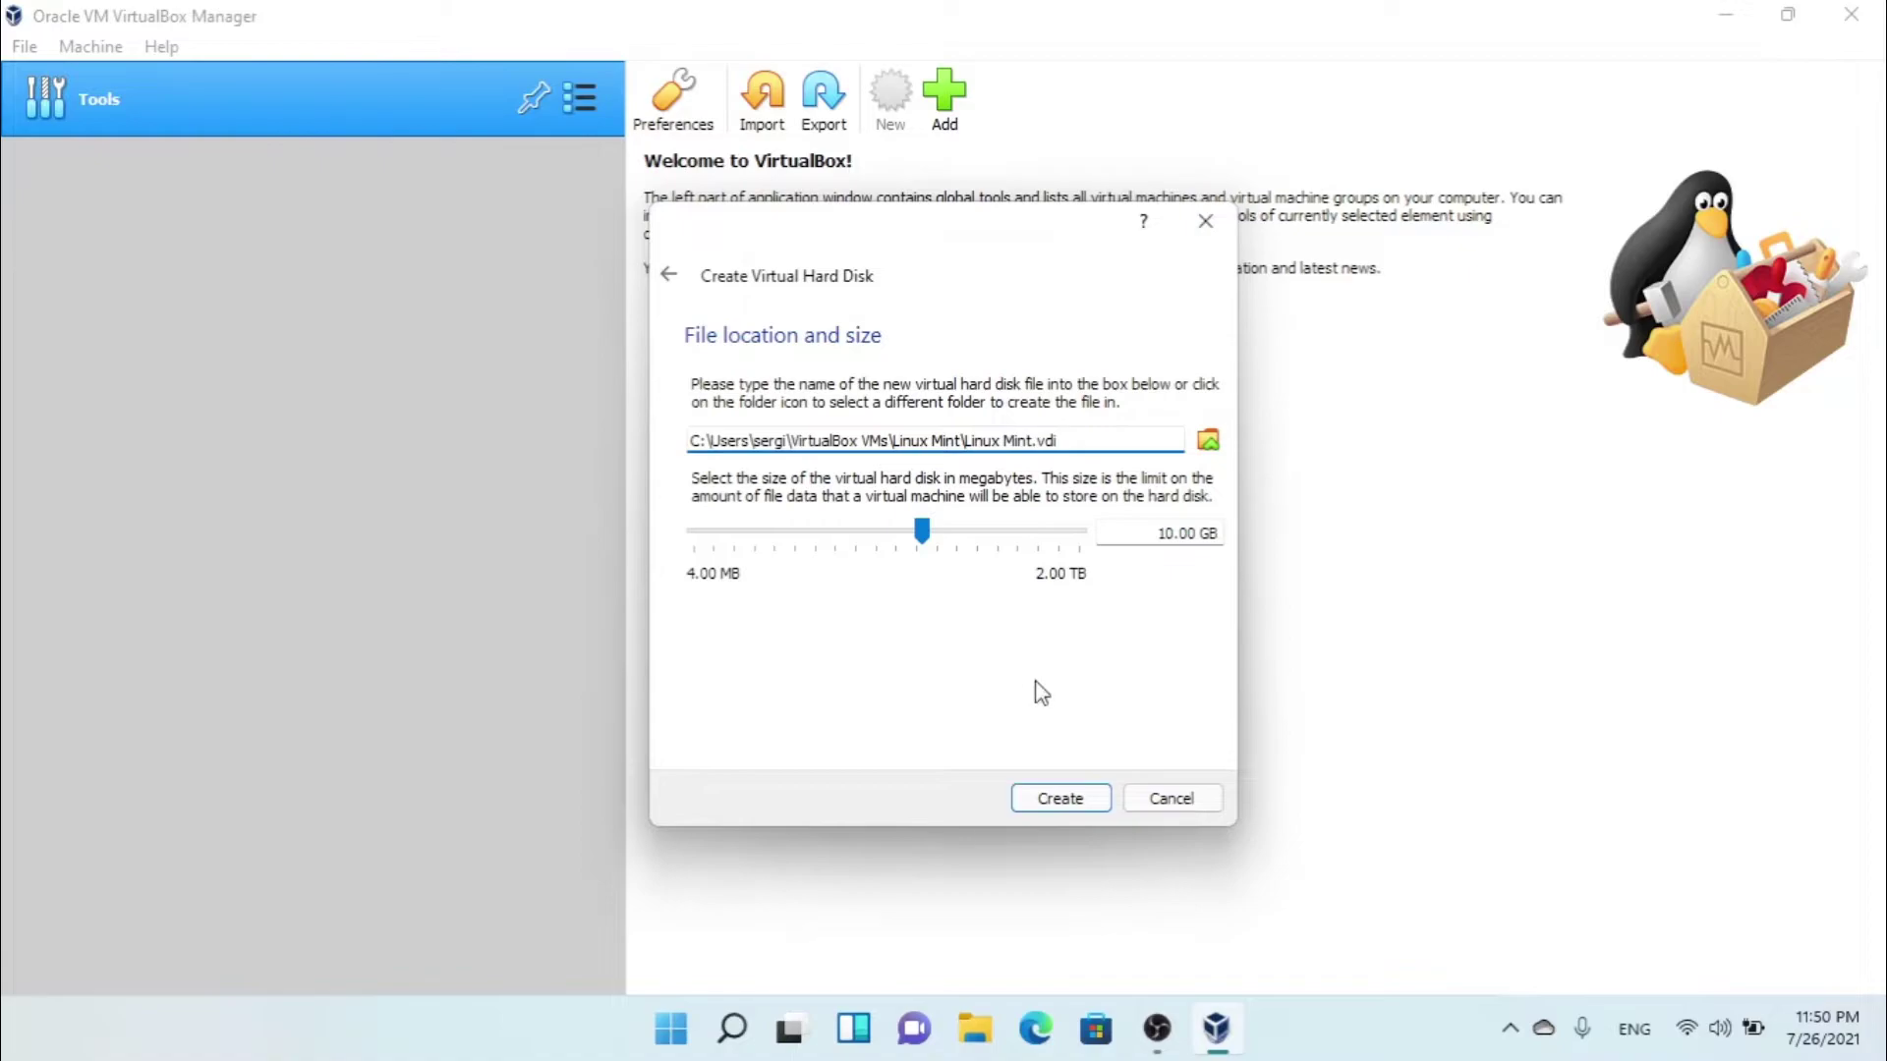
{"action": "left_click", "coordinate": [1066, 801]}
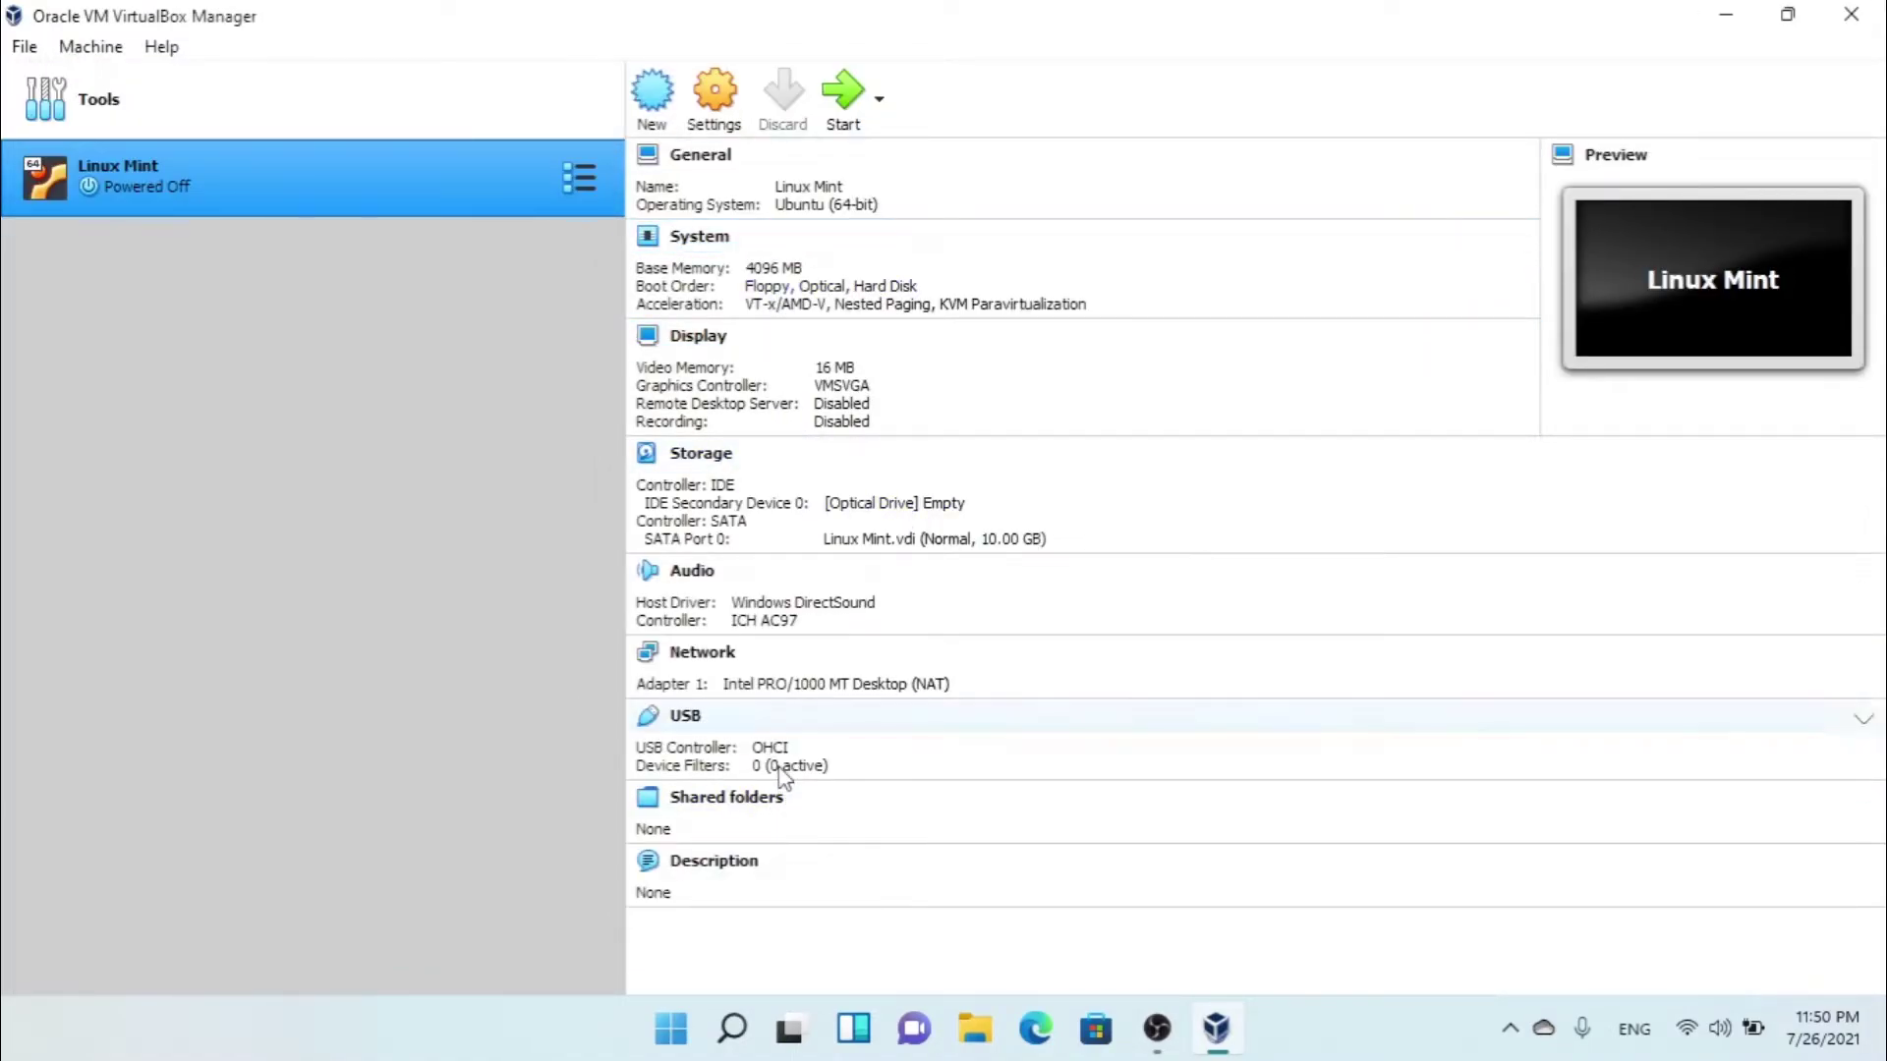
In the Linux Mint machine's system settings, enable EFI and set the pointing device to PS/2 Mouse
{"action": "left_click", "coordinate": [720, 101]}
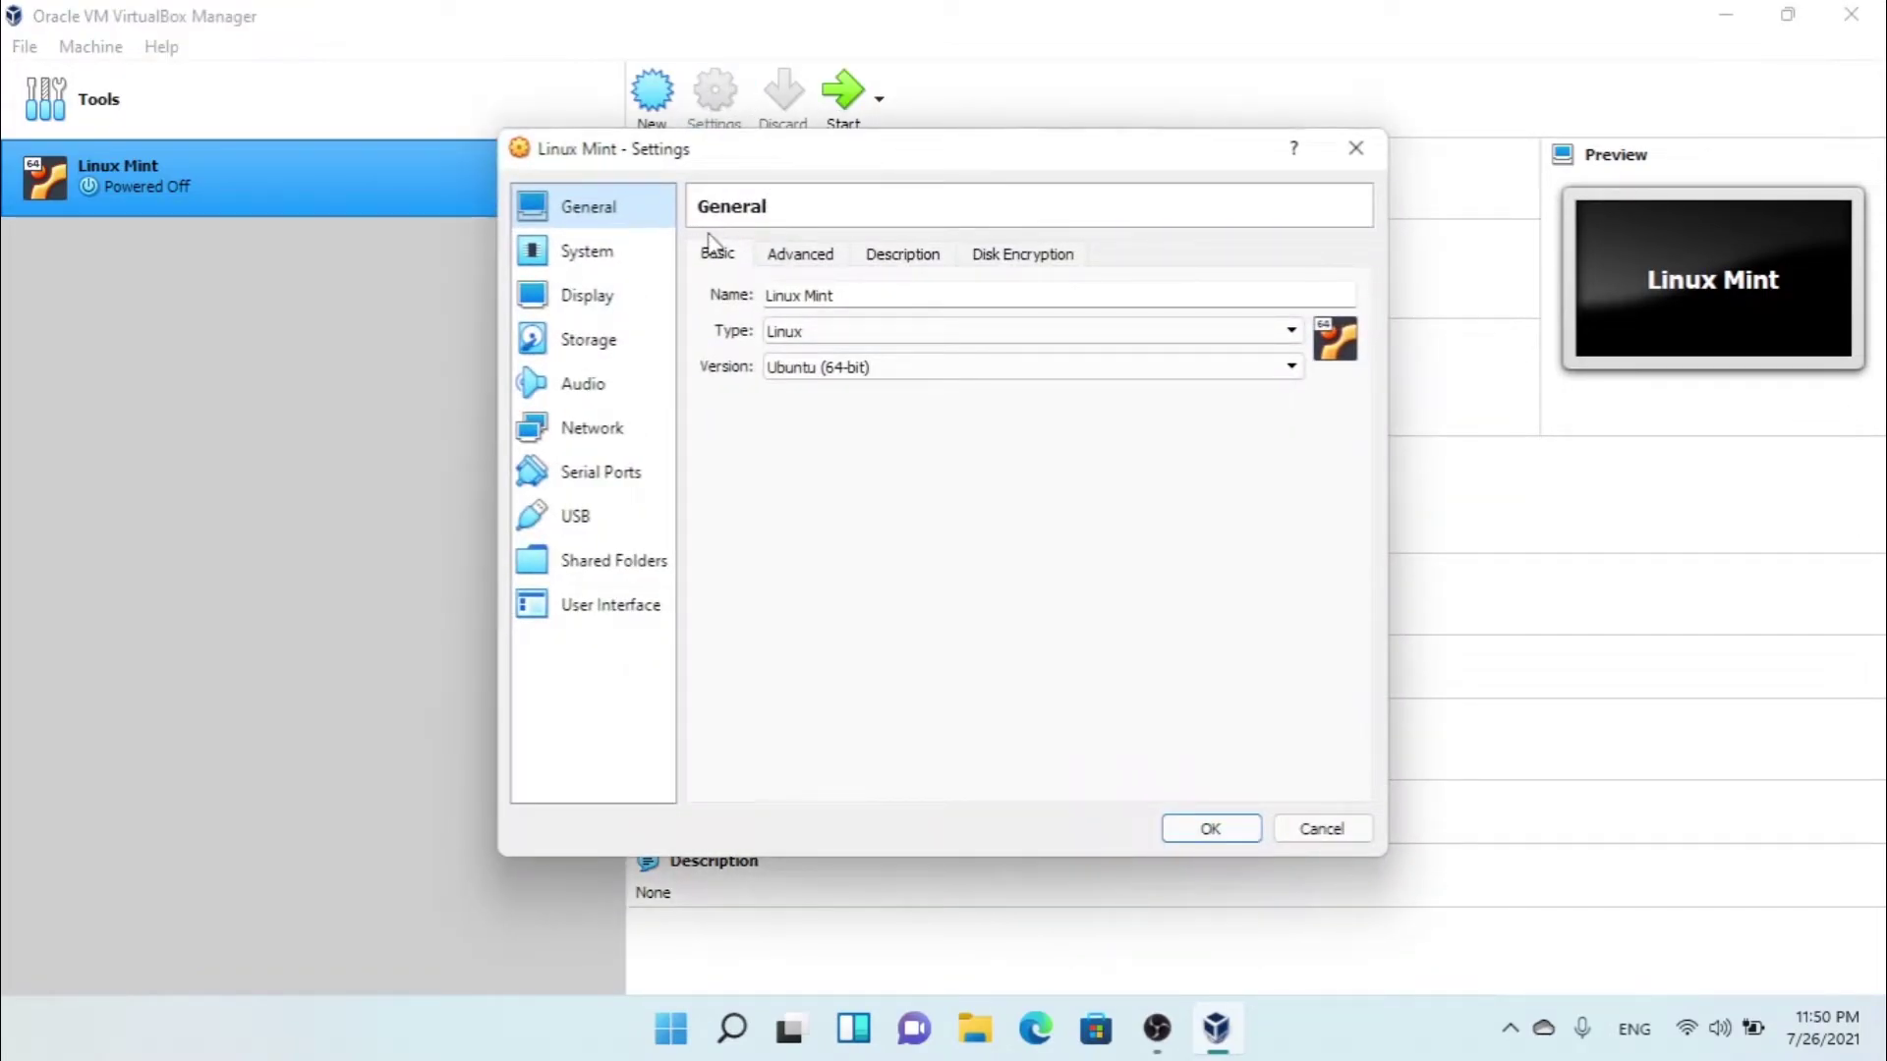
{"action": "left_click", "coordinate": [653, 267]}
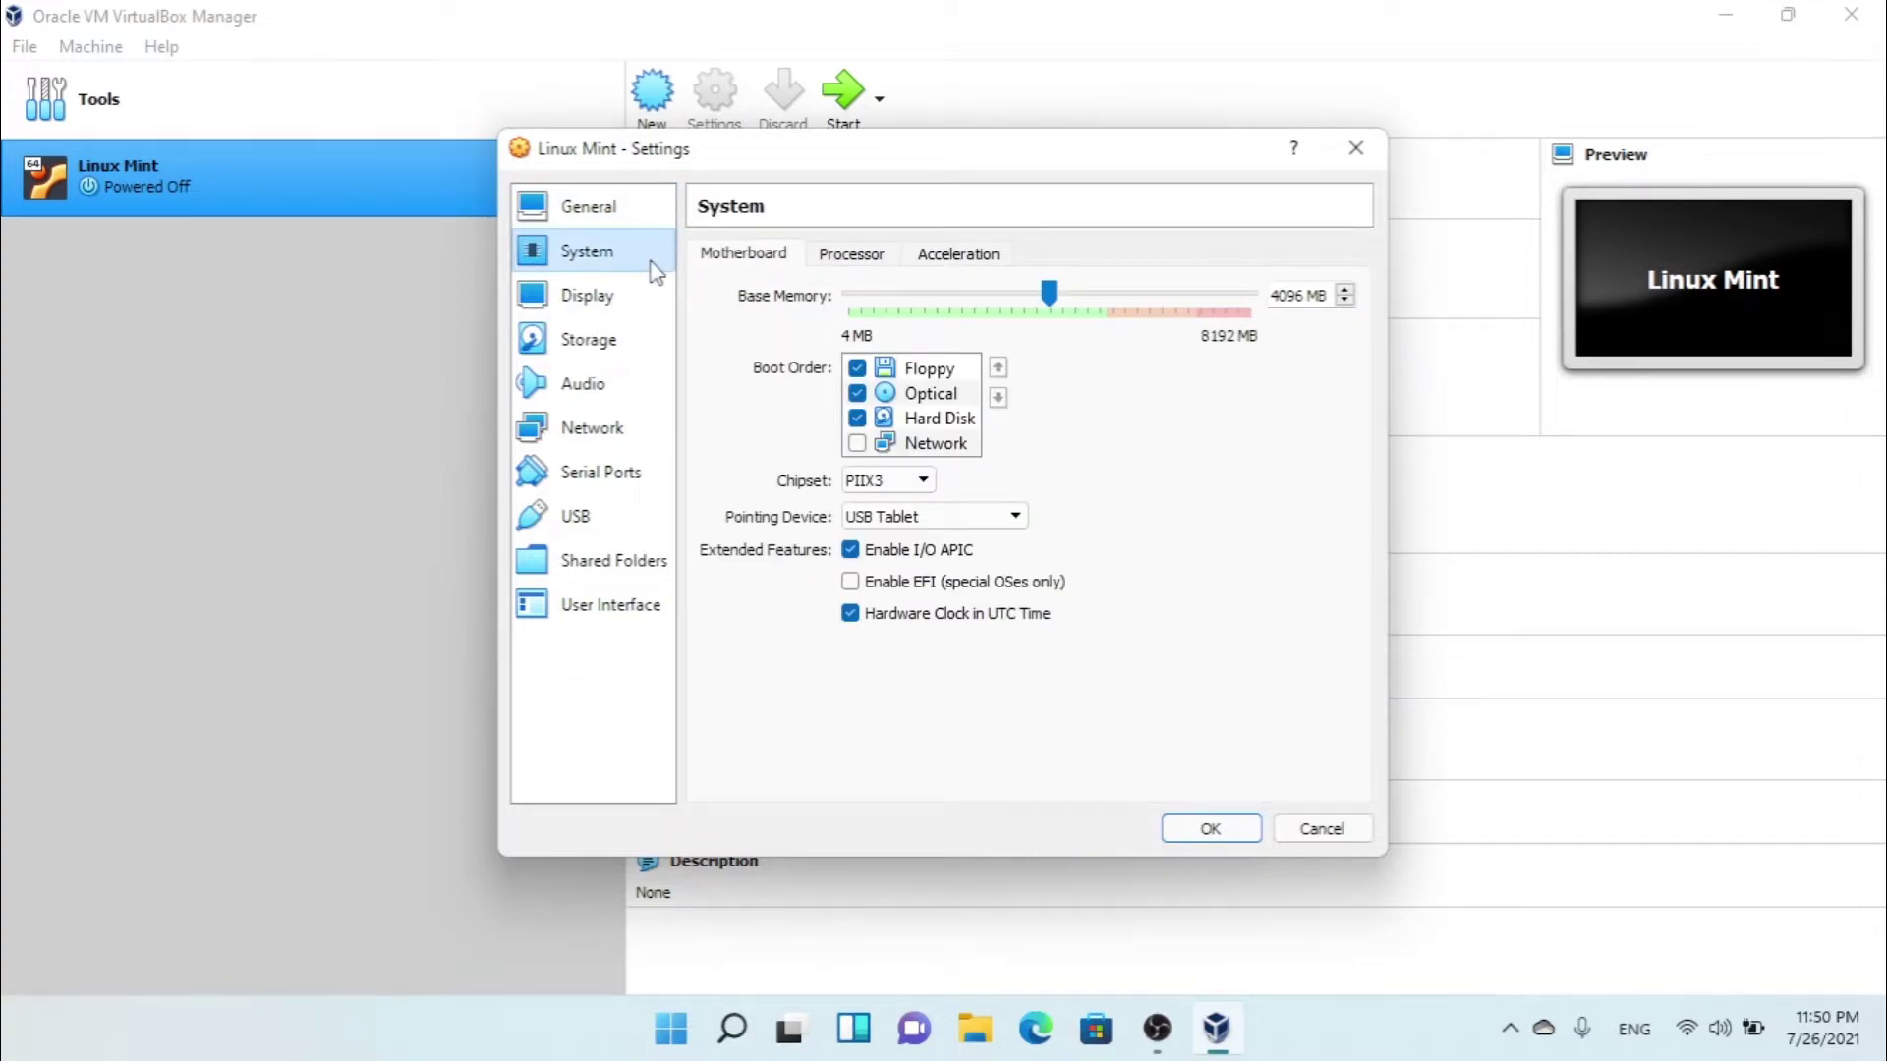
{"action": "left_click", "coordinate": [851, 583]}
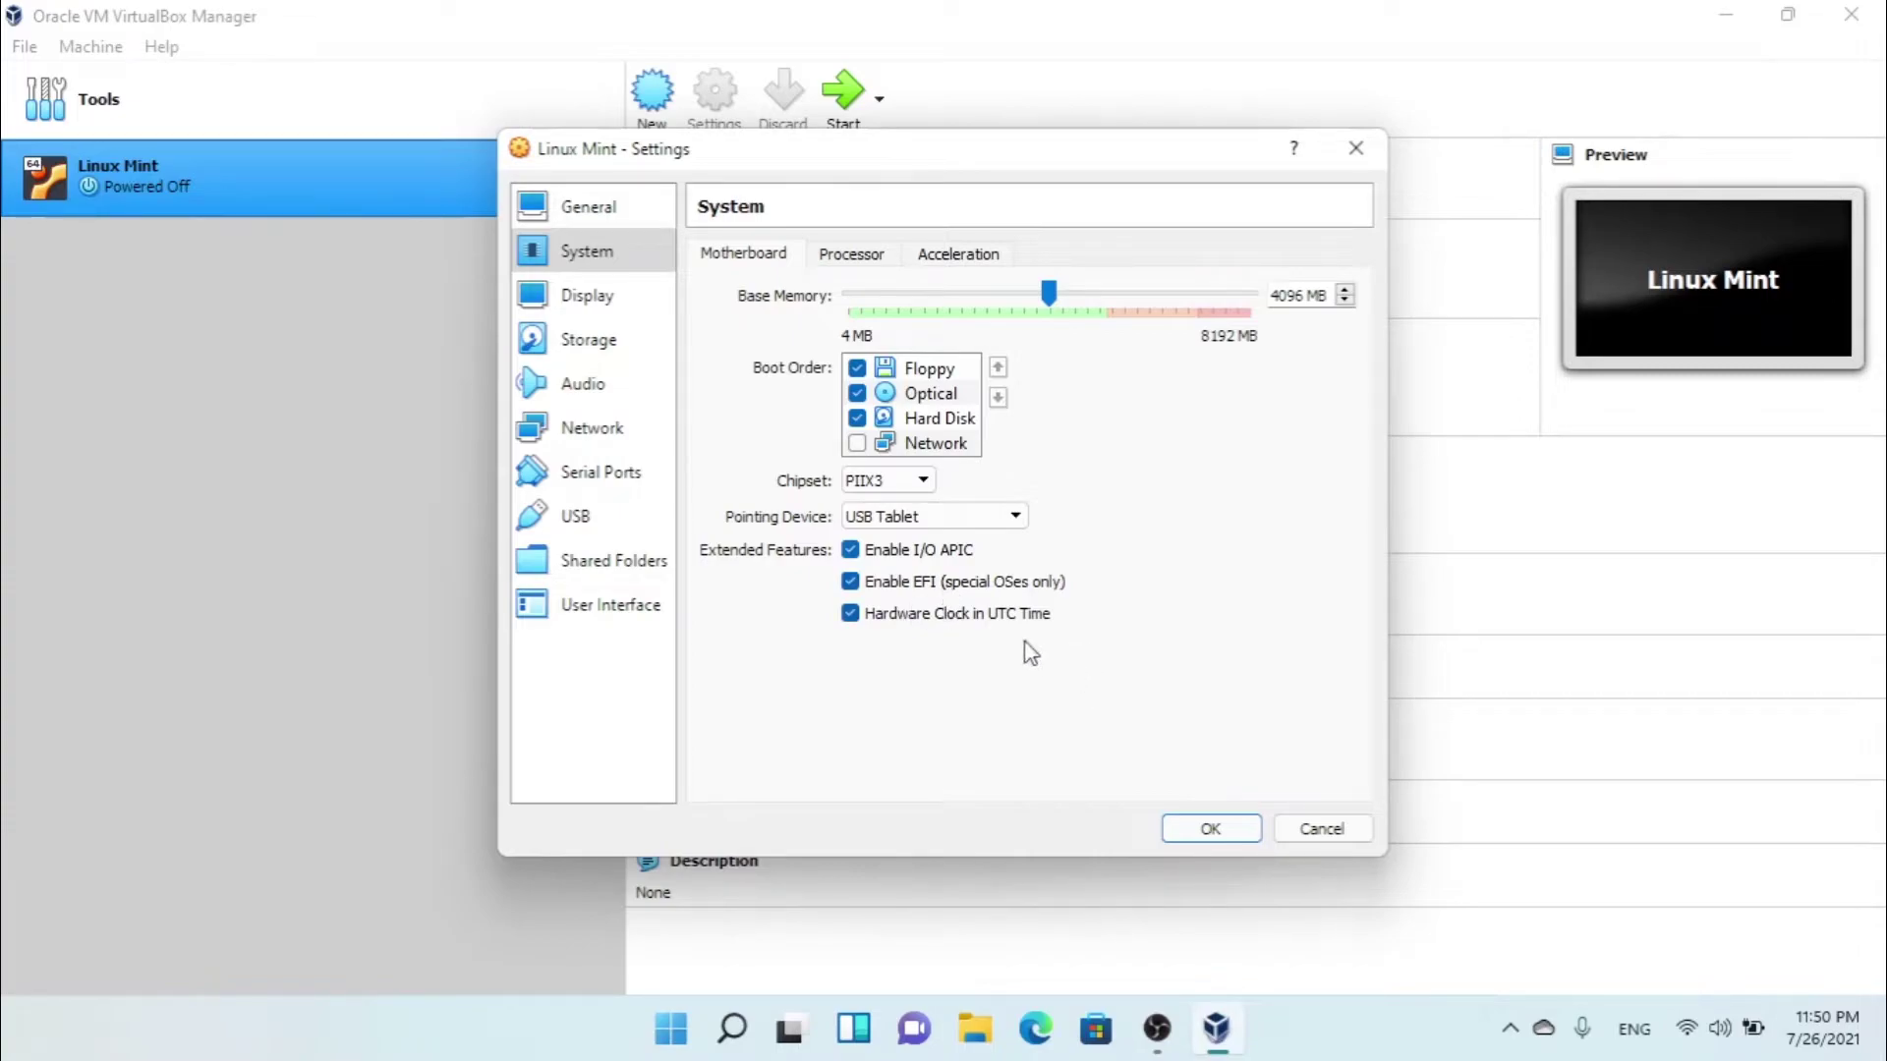
{"action": "left_click", "coordinate": [1012, 517]}
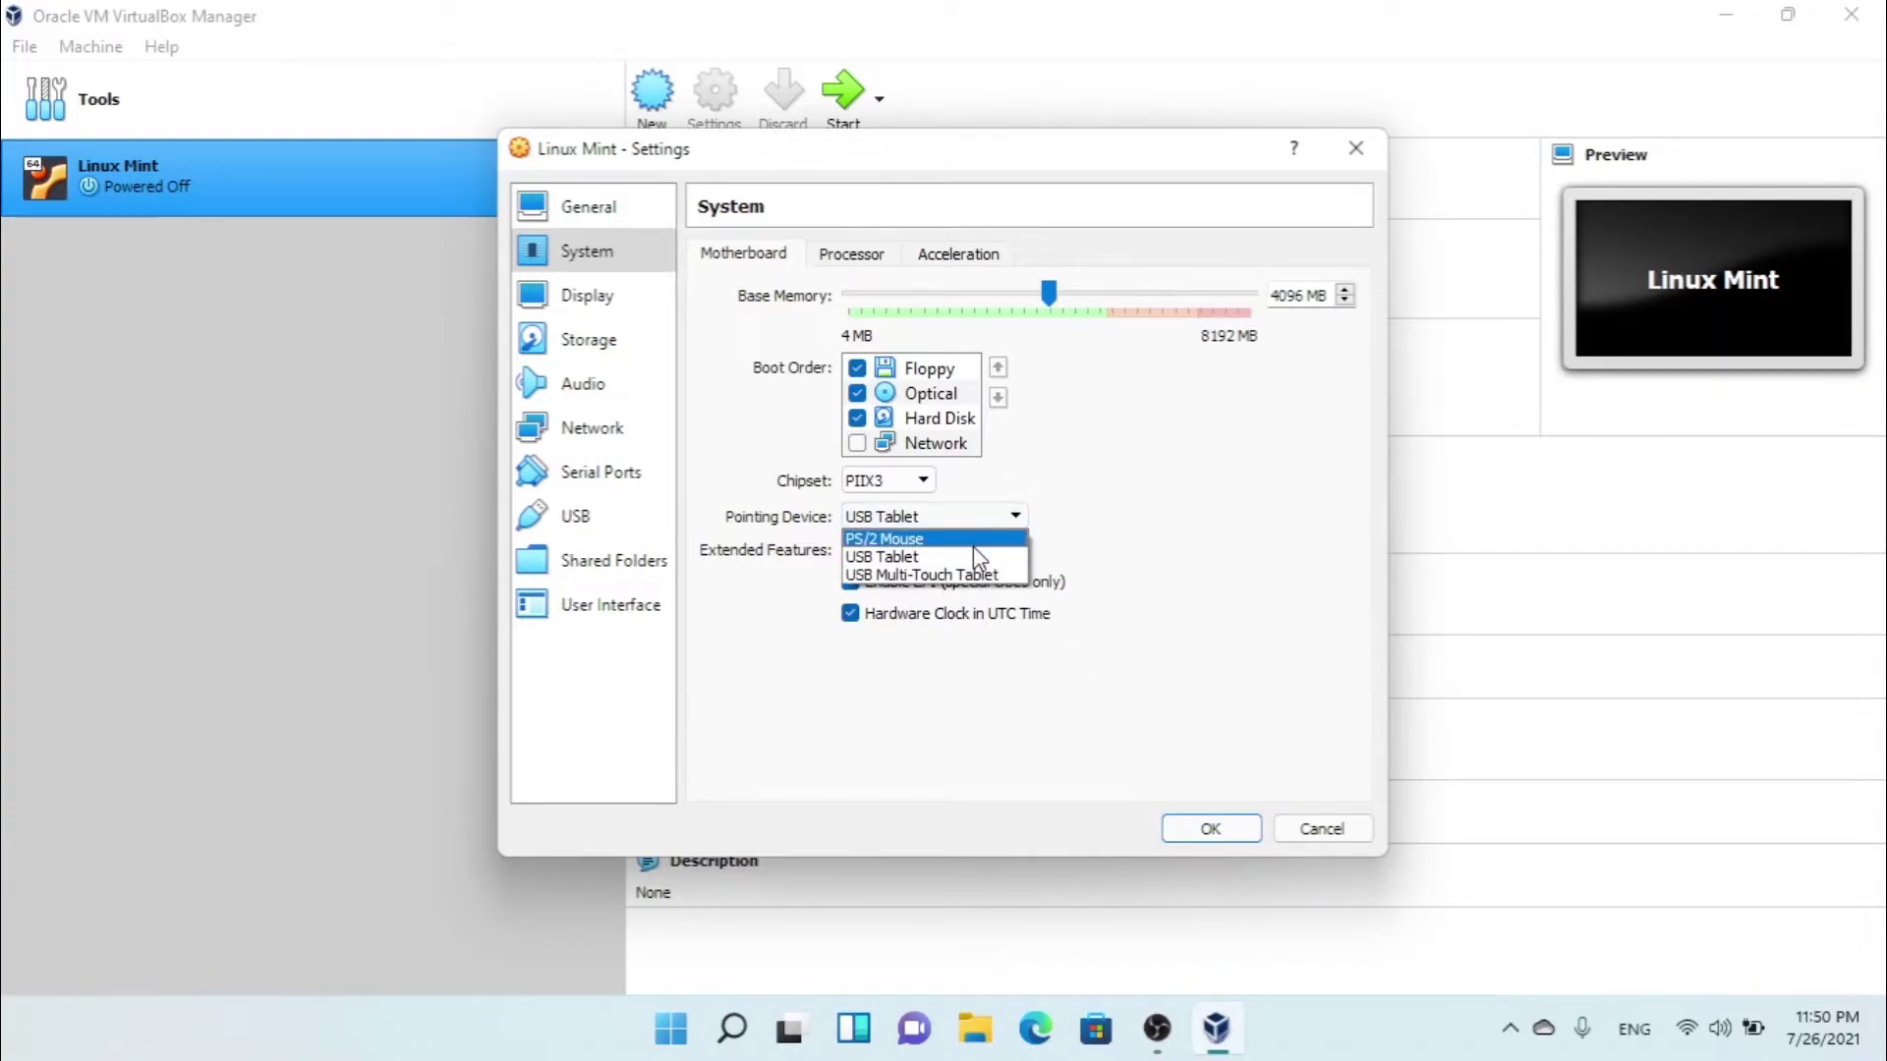
{"action": "left_click", "coordinate": [973, 543]}
Disable Floppy as a boot device and move Hard Disk up two places in the boot order
{"action": "left_click", "coordinate": [856, 369]}
{"action": "left_click", "coordinate": [932, 397]}
{"action": "left_click", "coordinate": [931, 420]}
{"action": "left_click", "coordinate": [930, 398]}
{"action": "left_click", "coordinate": [929, 421]}
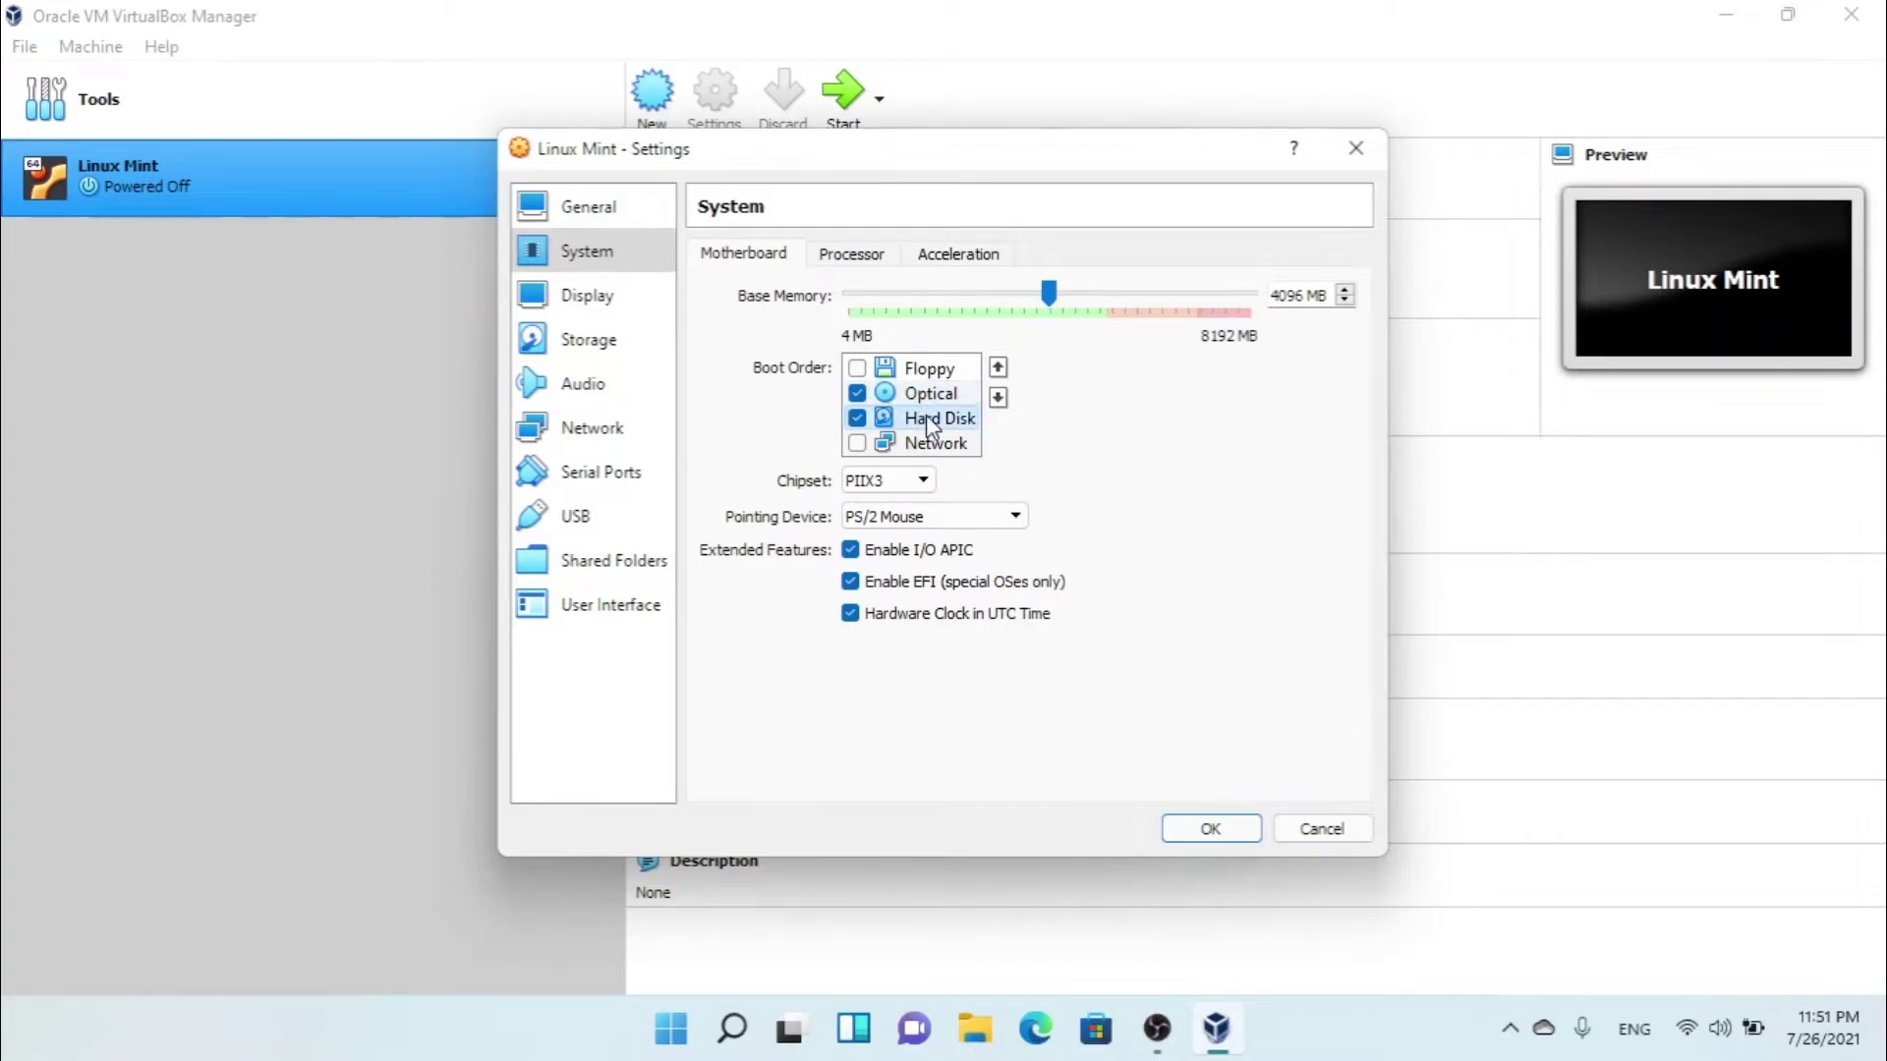
{"action": "left_click", "coordinate": [999, 369]}
{"action": "left_click", "coordinate": [1001, 369]}
Enable PAE/NX for the virtual machine's processor and show the acceleration settings
{"action": "left_click", "coordinate": [851, 254]}
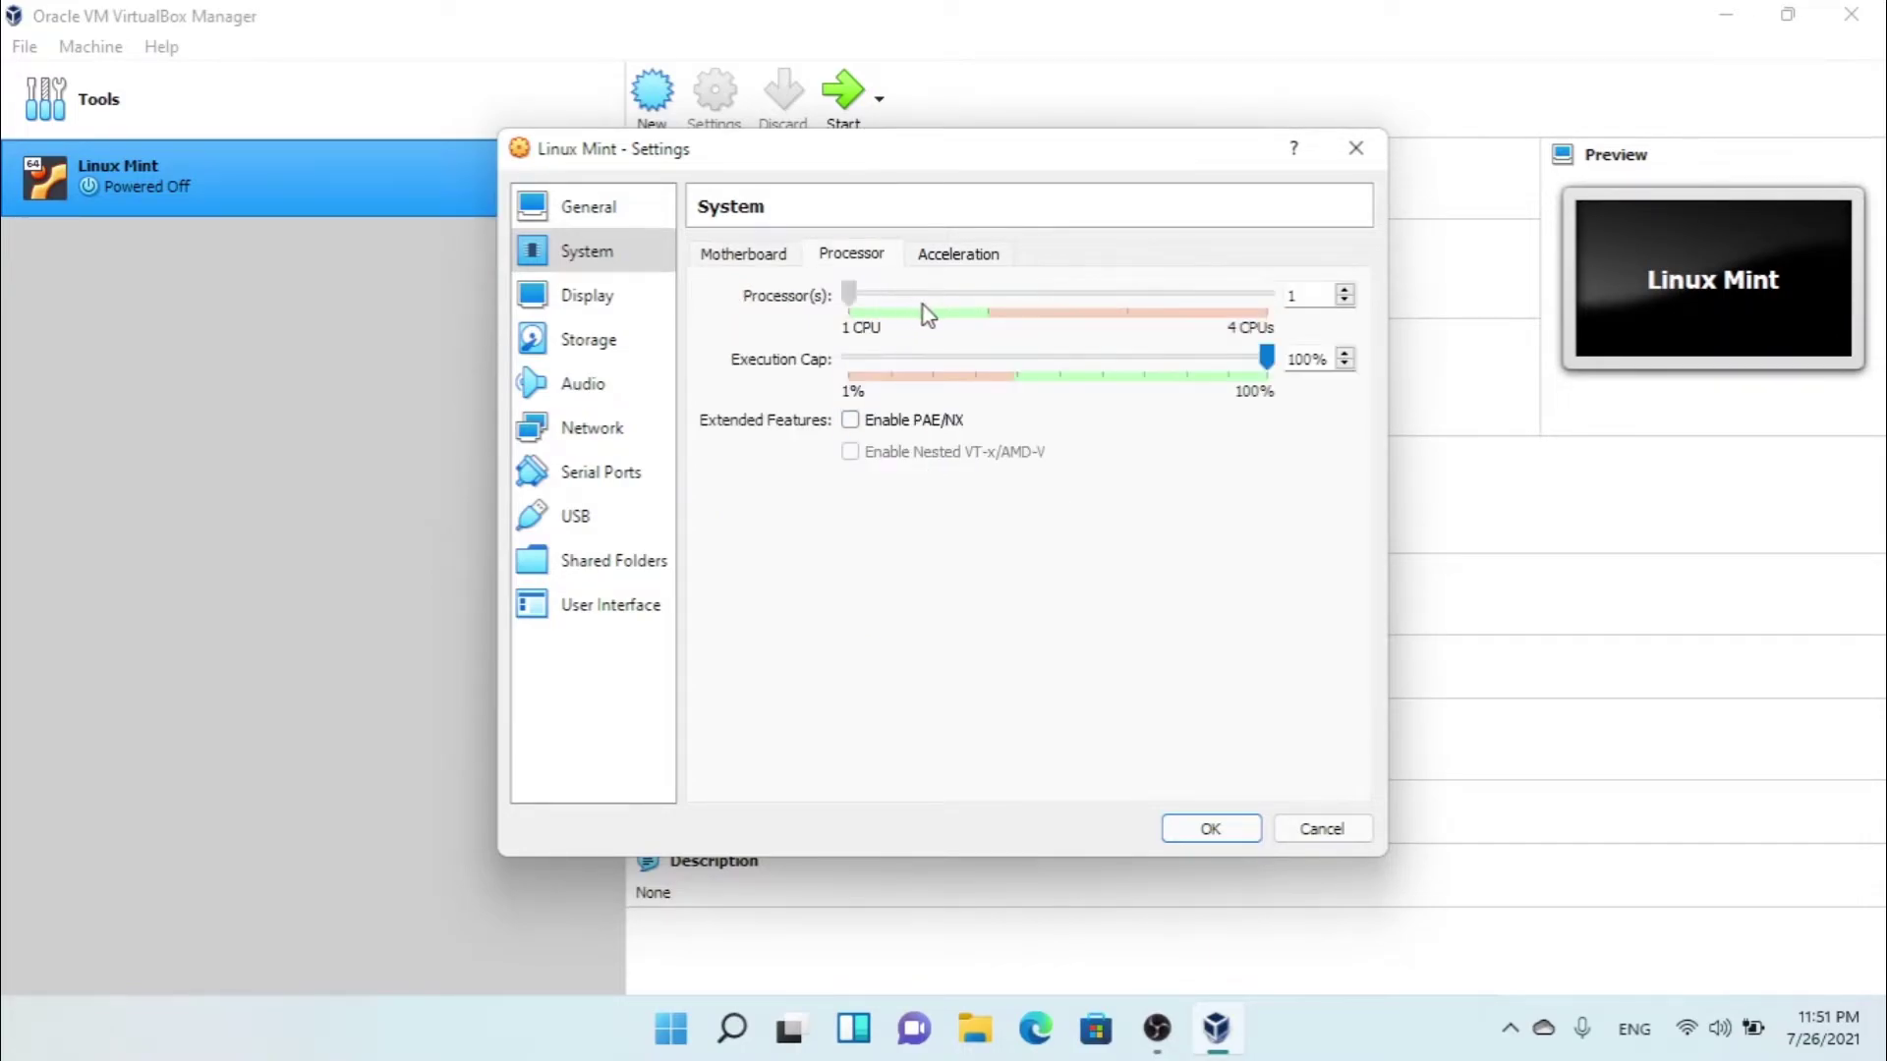
{"action": "left_click", "coordinate": [850, 420]}
{"action": "left_click", "coordinate": [958, 257]}
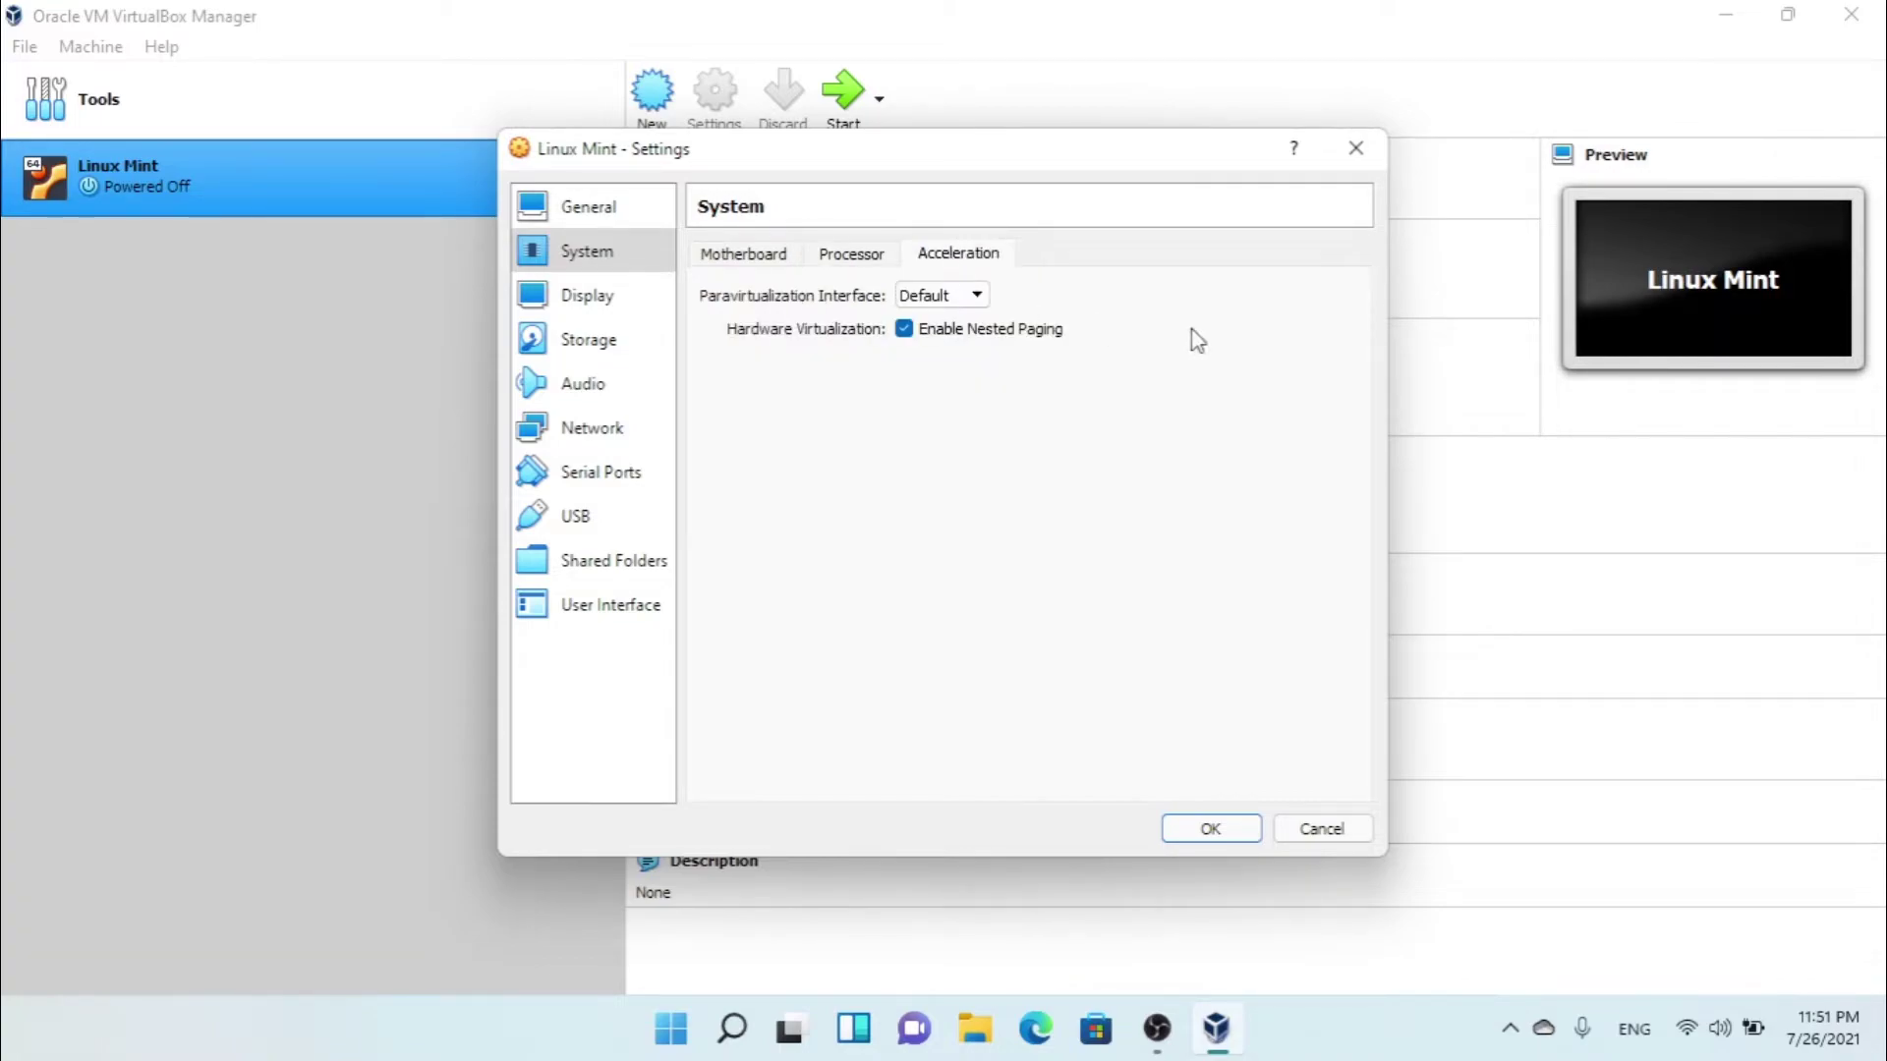
Set the virtual machine's video memory to 128 MB and enable 3D acceleration
{"action": "left_click", "coordinate": [619, 298]}
{"action": "left_click_drag", "start_coordinate": [898, 294], "coordinate": [1258, 294]}
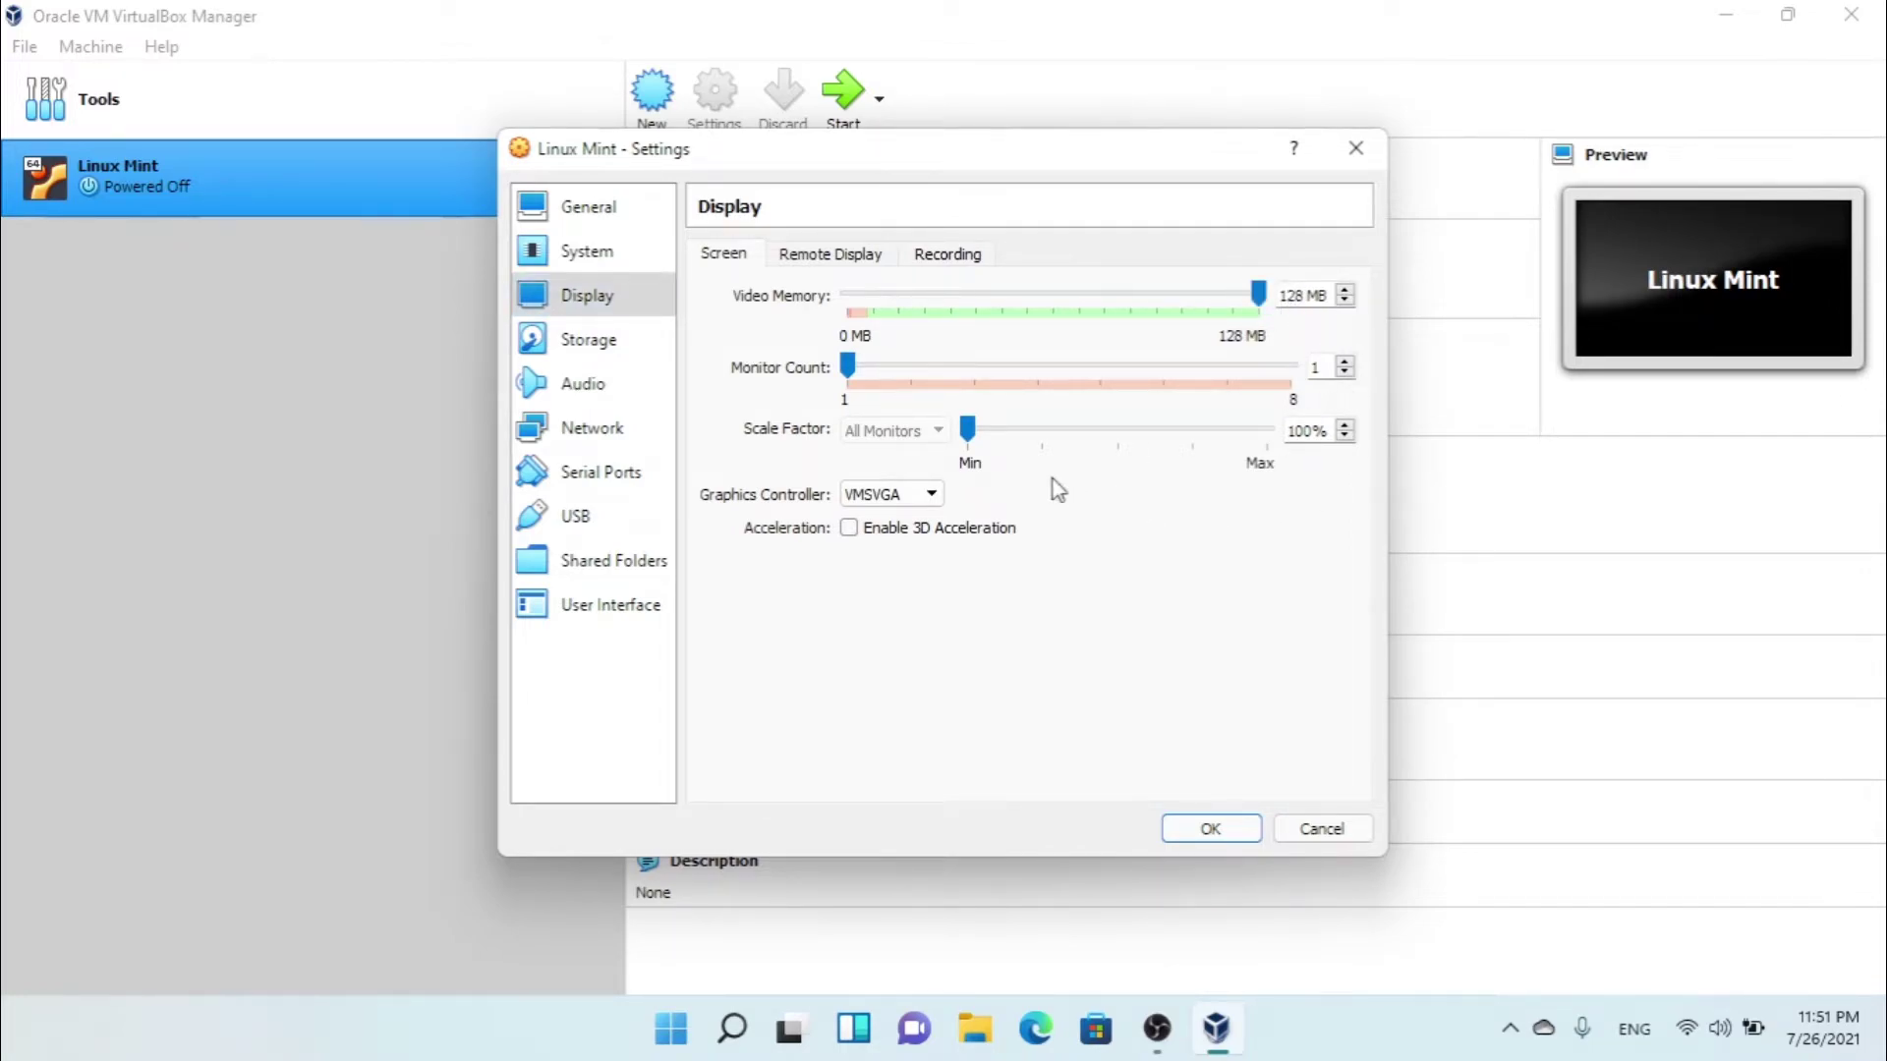
{"action": "left_click", "coordinate": [848, 527]}
Load the linuxmint-20.1-cinnamon-64bit.iso disk file into the empty IDE optical drive in the machine's storage settings
{"action": "left_click", "coordinate": [588, 339]}
{"action": "left_click", "coordinate": [769, 315]}
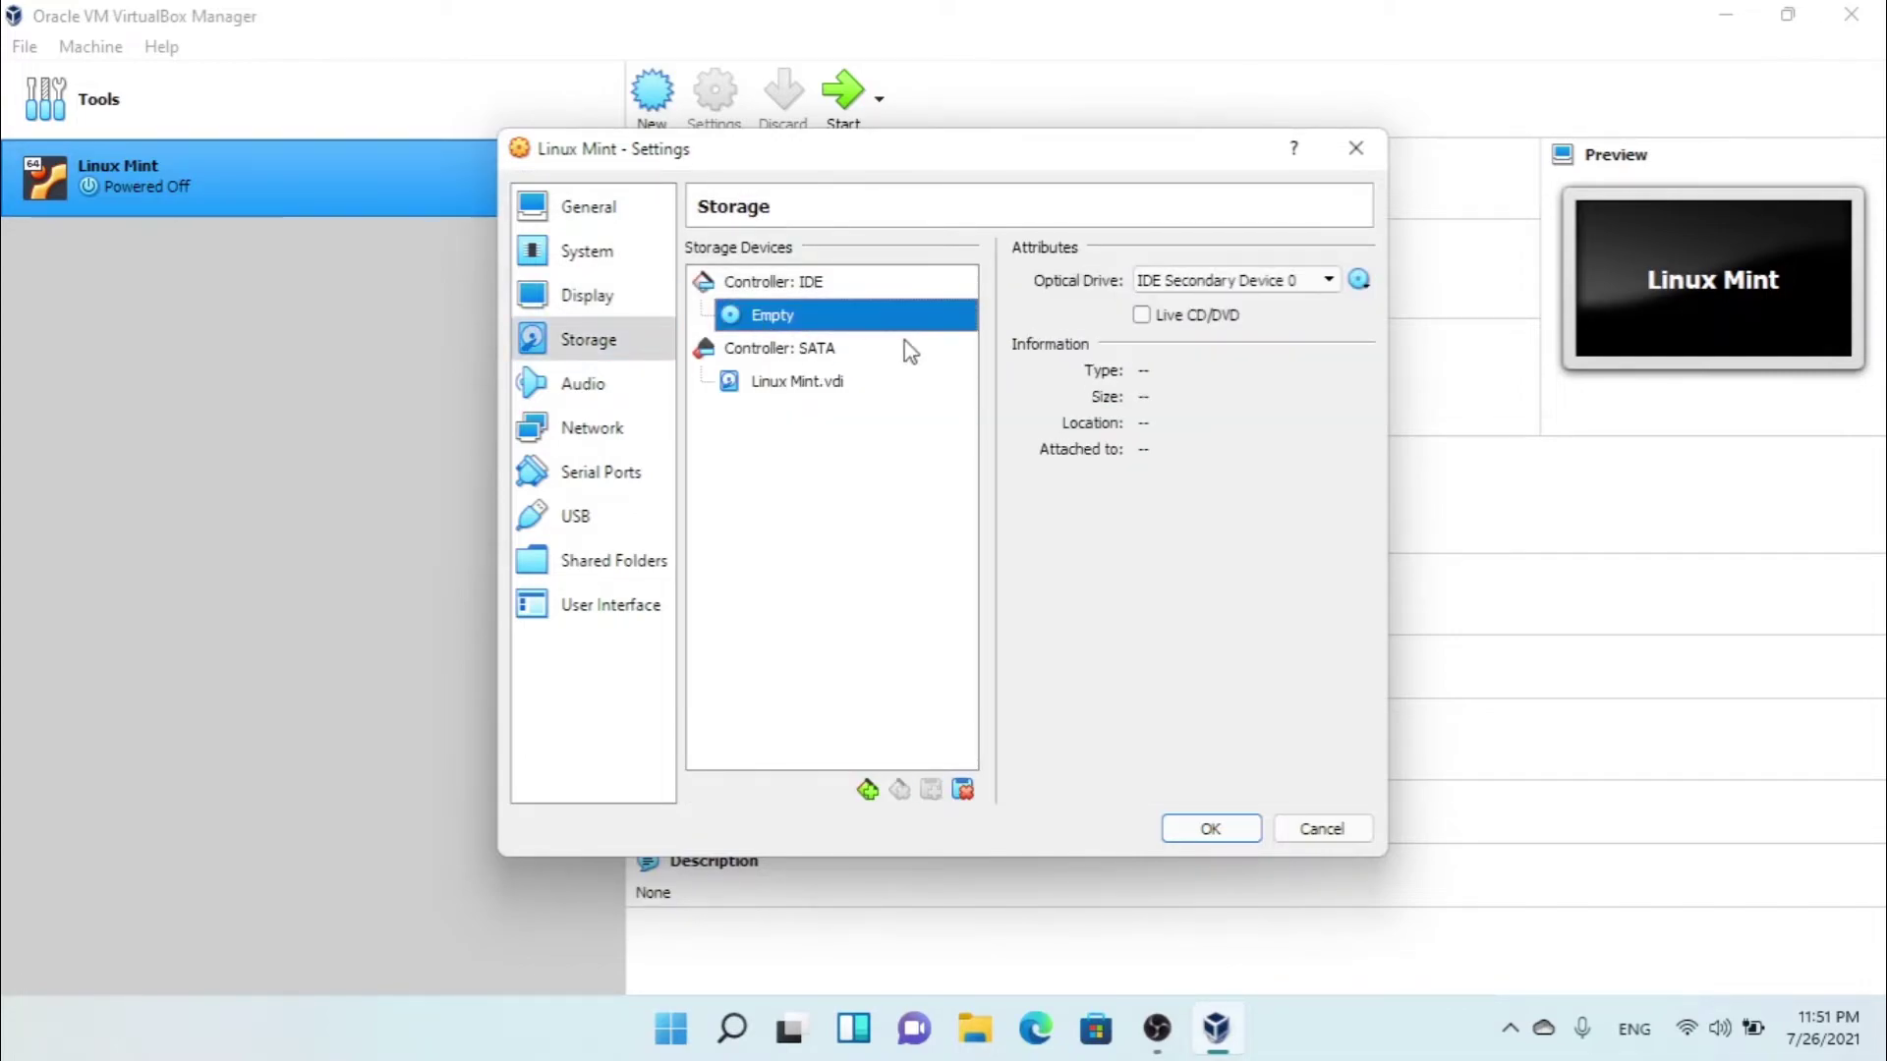
{"action": "left_click", "coordinate": [1361, 280]}
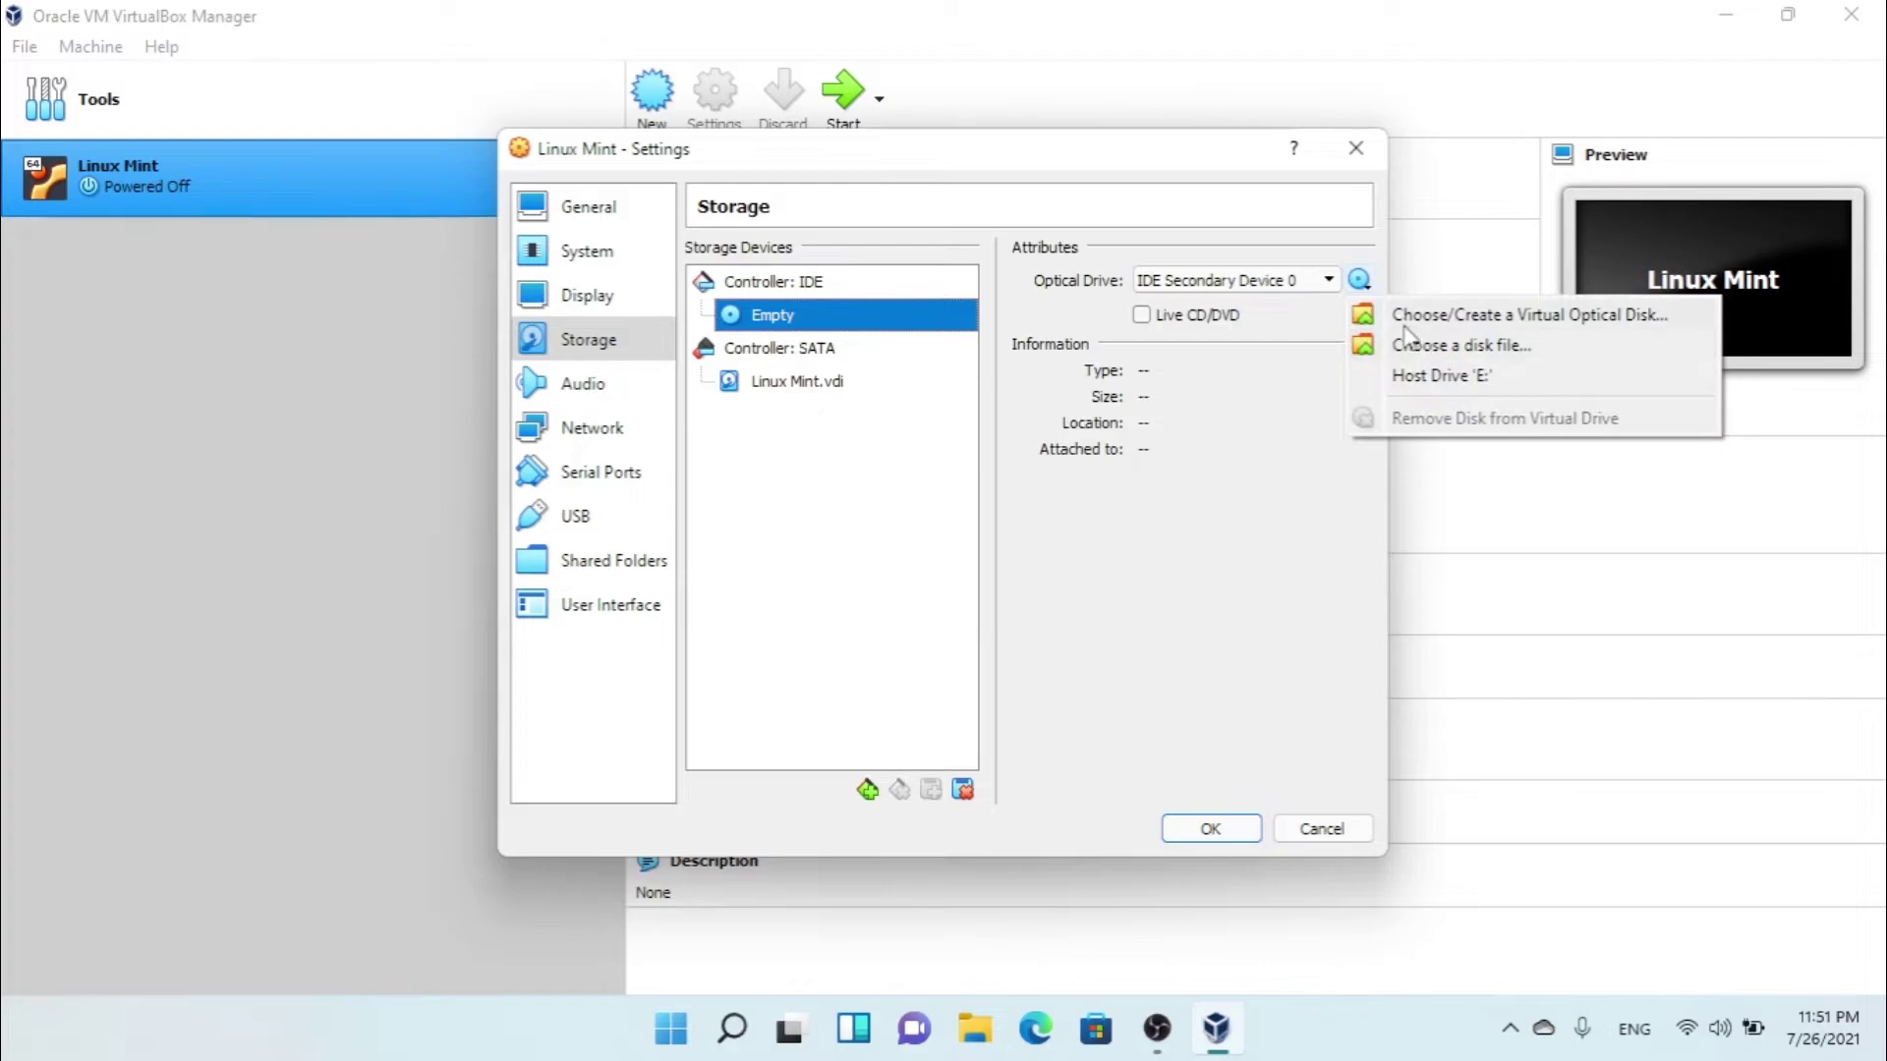
{"action": "left_click", "coordinate": [1359, 282]}
{"action": "left_click", "coordinate": [1356, 282]}
{"action": "left_click", "coordinate": [1361, 281]}
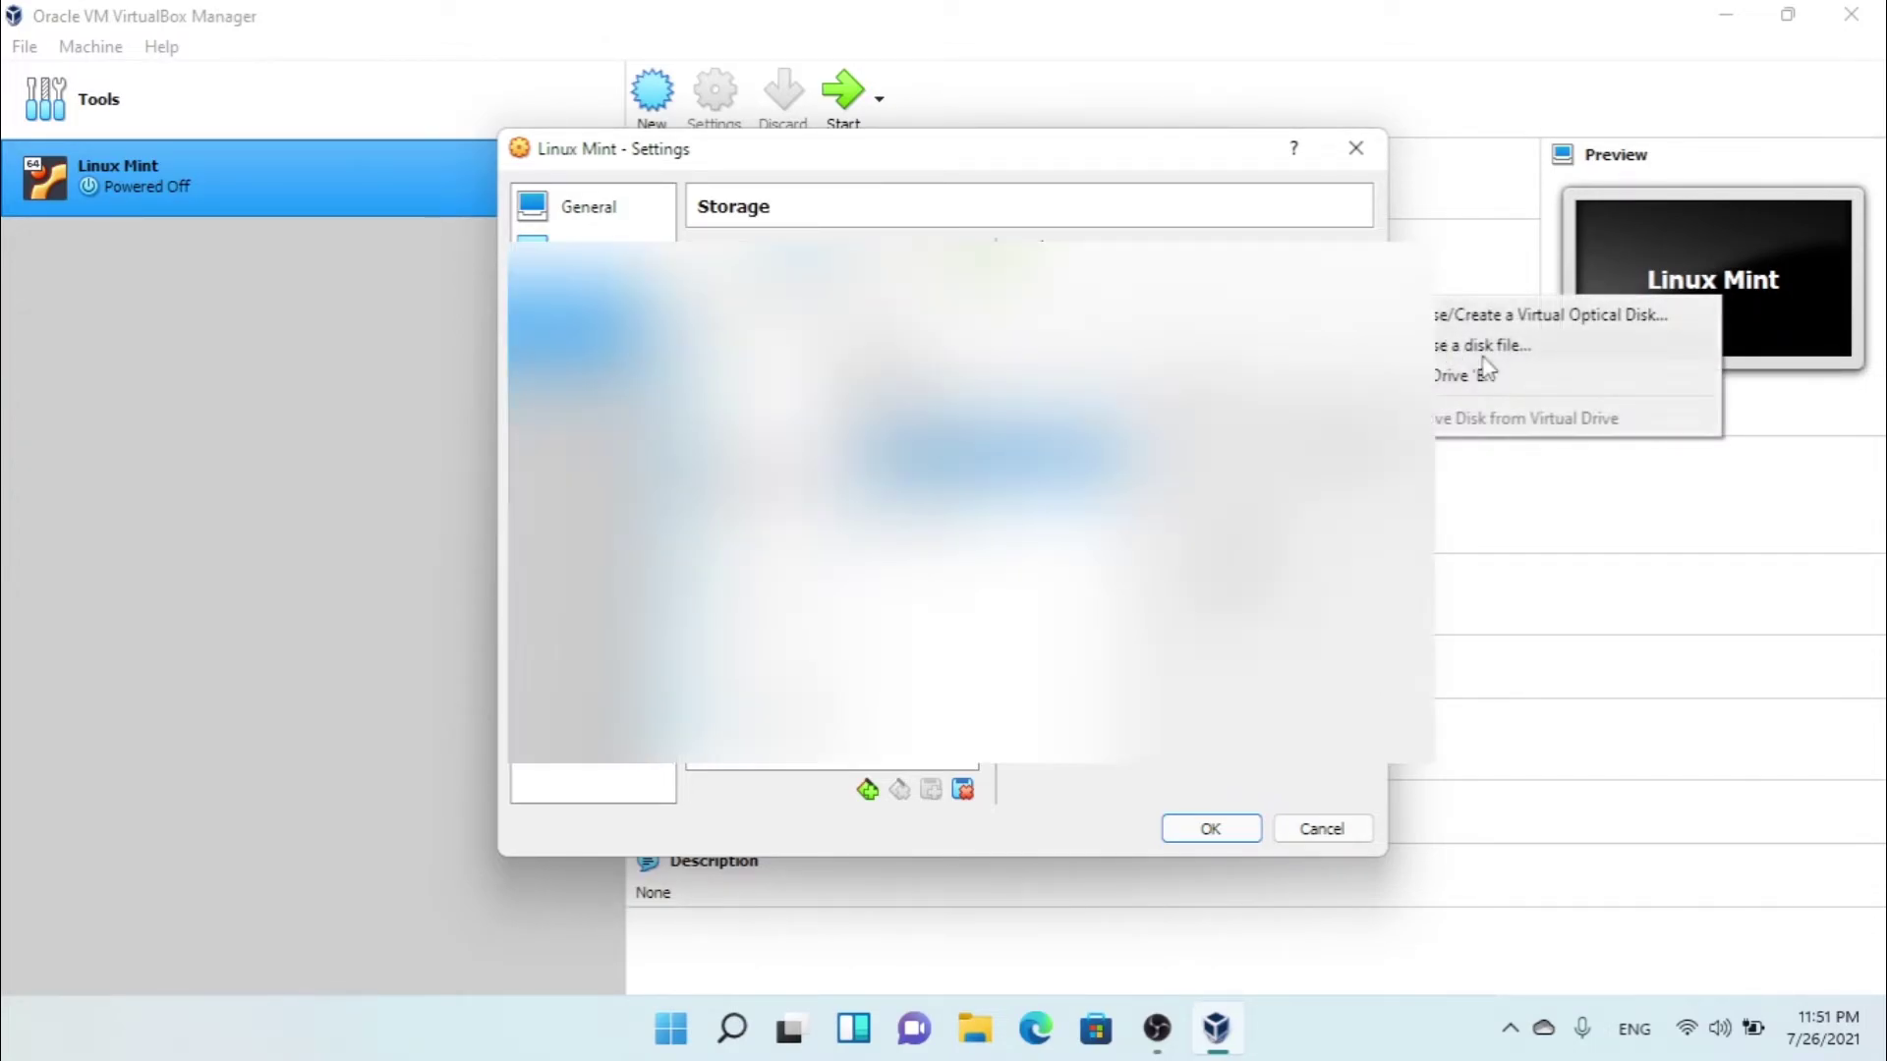
{"action": "left_click", "coordinate": [1516, 348]}
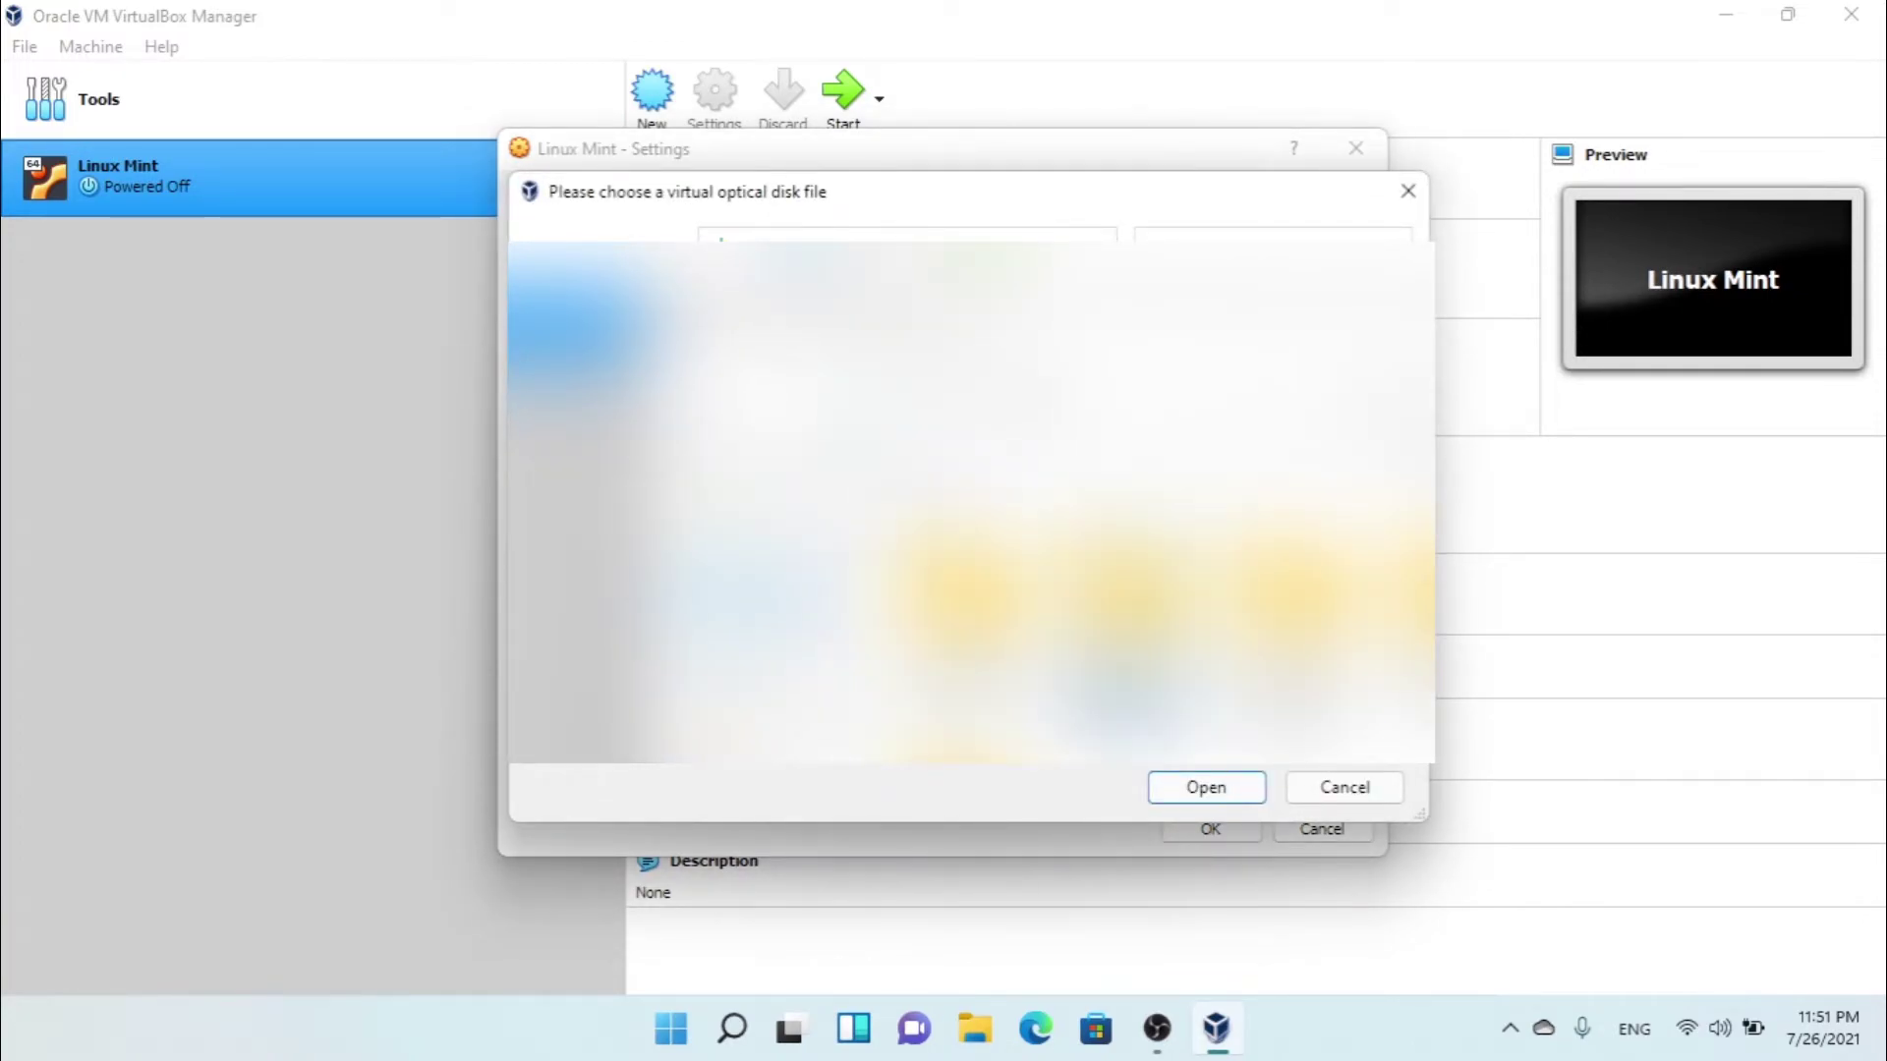
{"action": "double_click", "coordinate": [968, 530]}
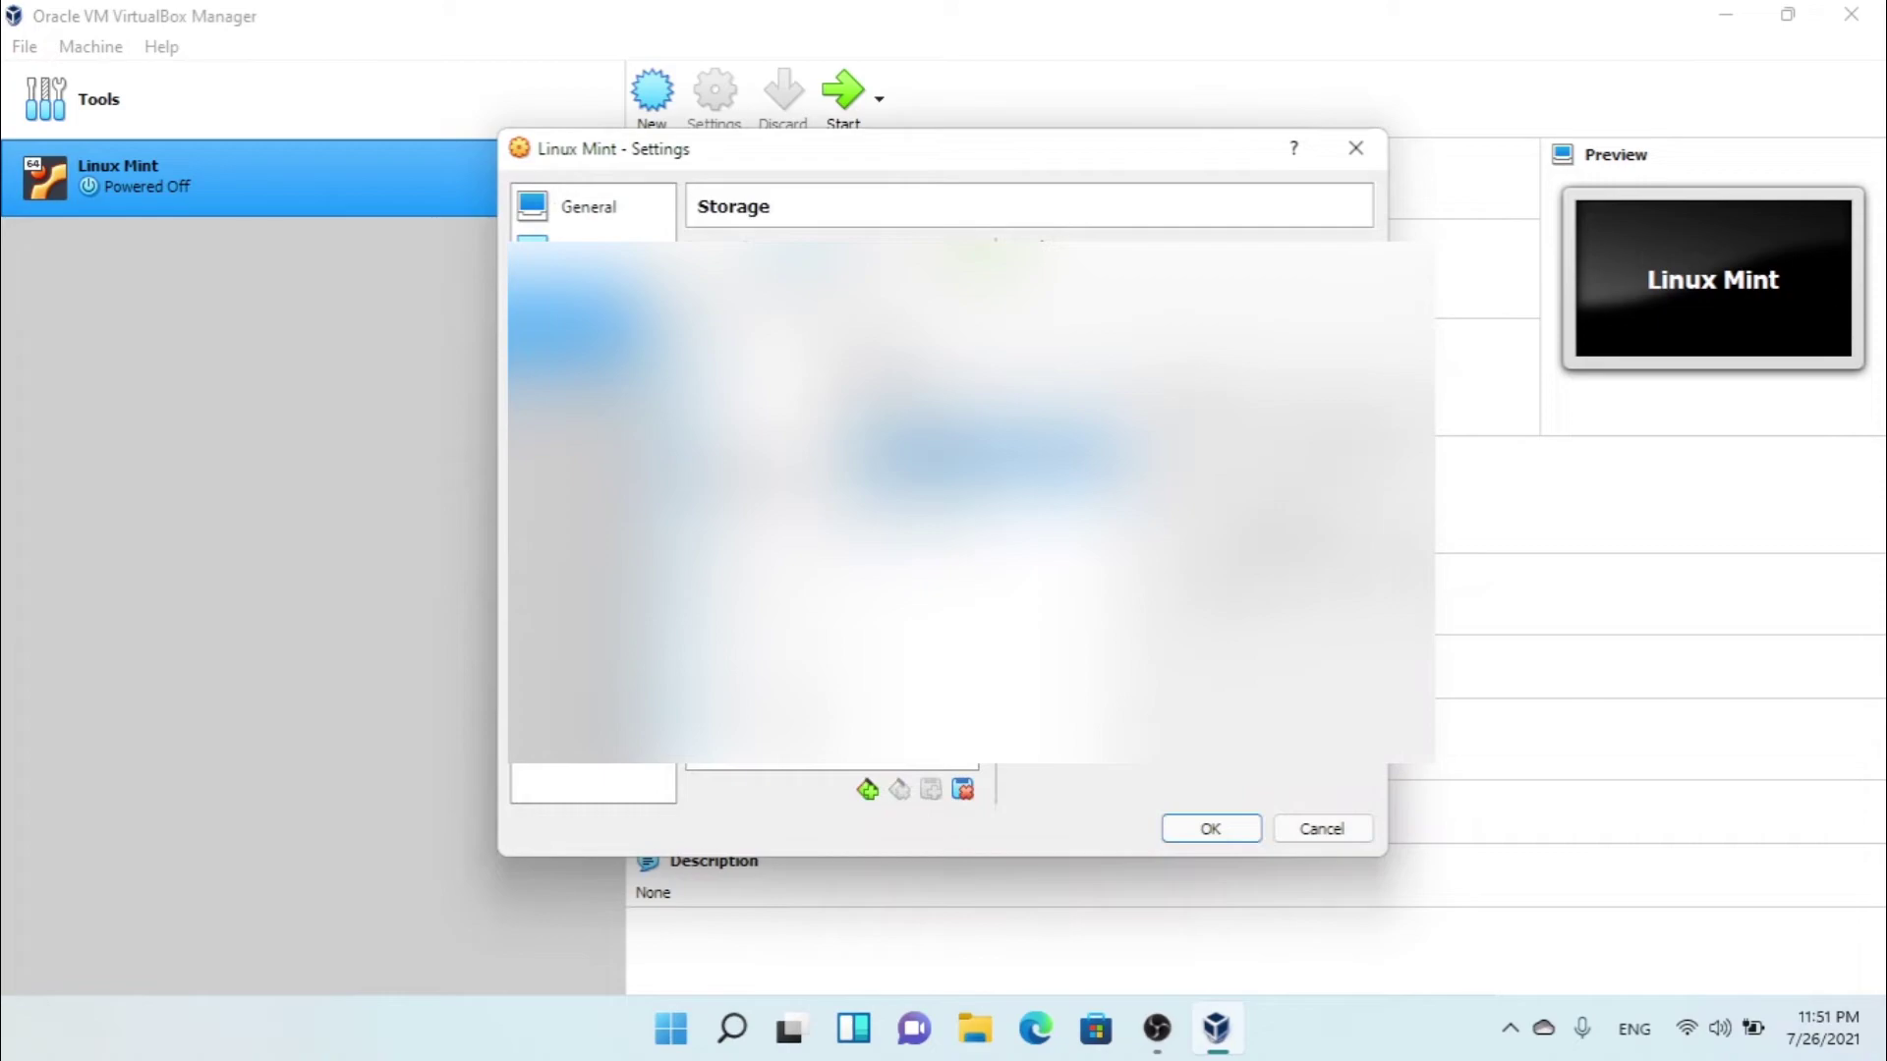
Review the available audio controllers in the machine's audio settings, keeping ICH AC97 selected
{"action": "left_click", "coordinate": [583, 385]}
{"action": "left_click", "coordinate": [887, 322]}
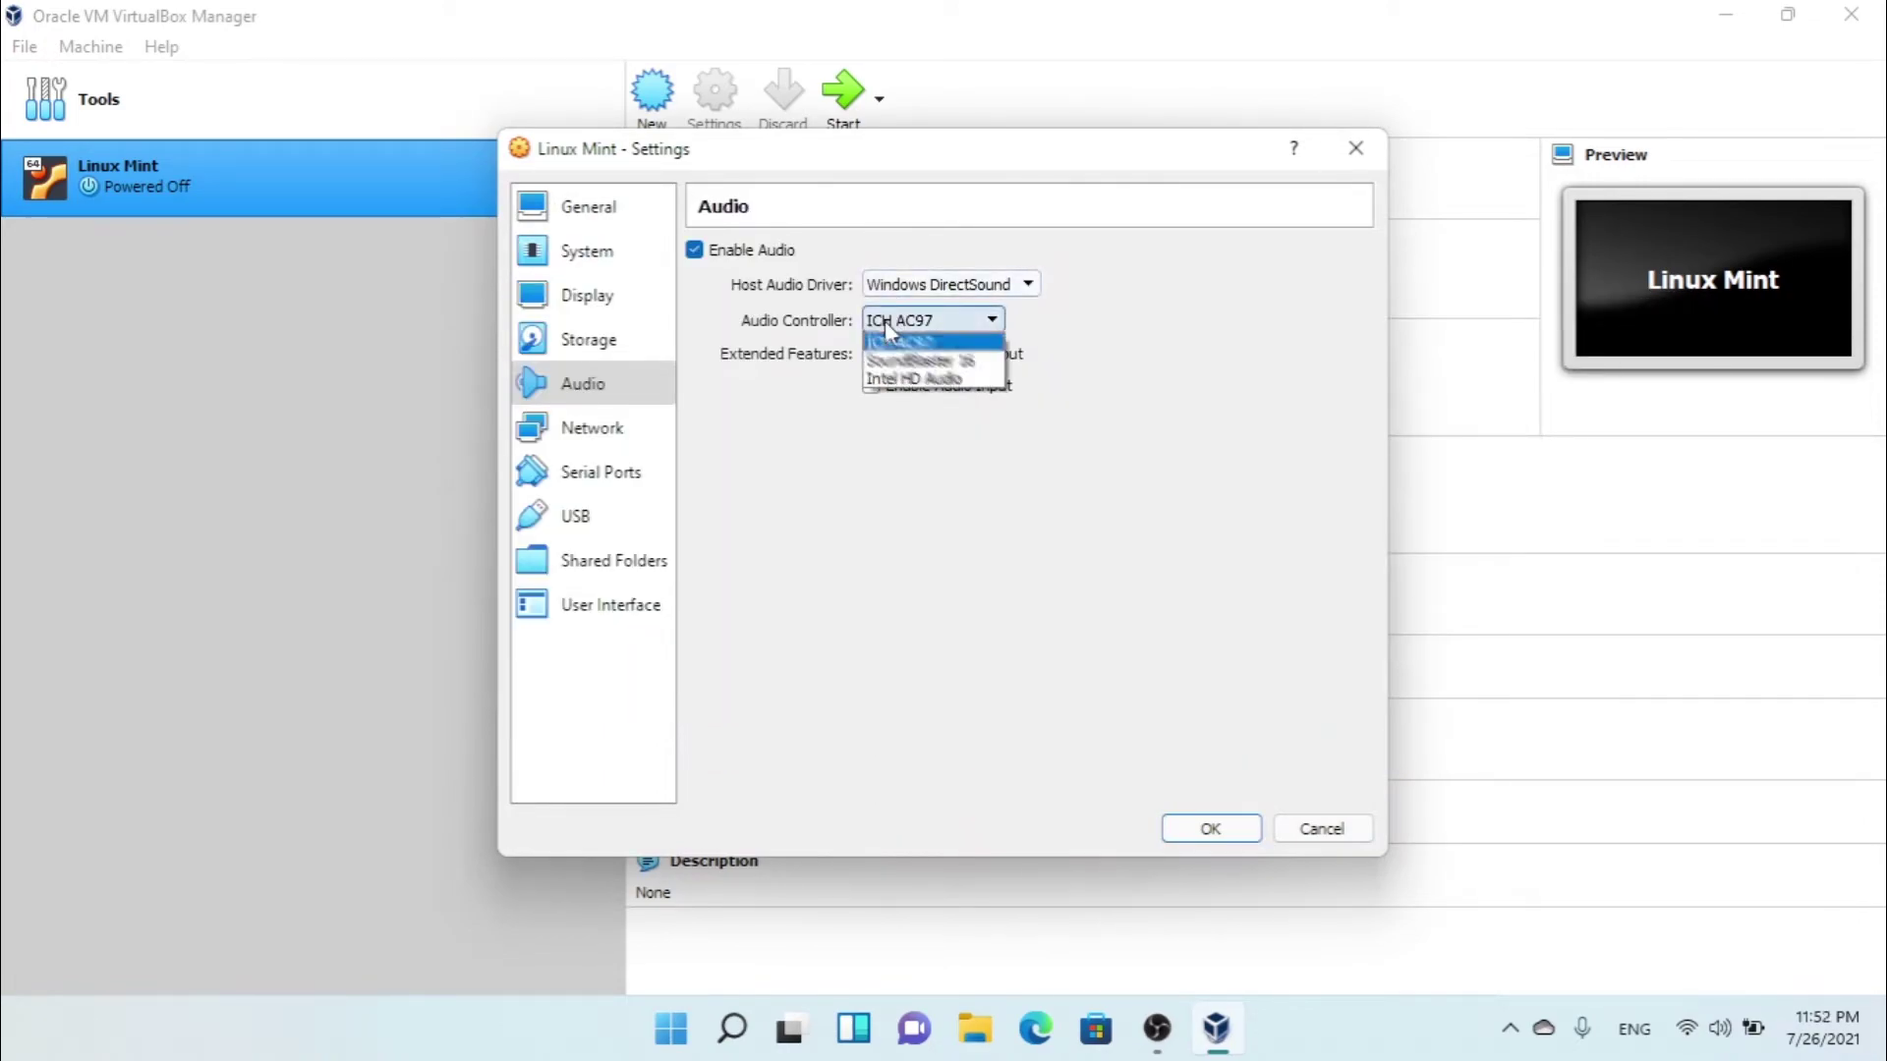
{"action": "left_click", "coordinate": [1098, 368]}
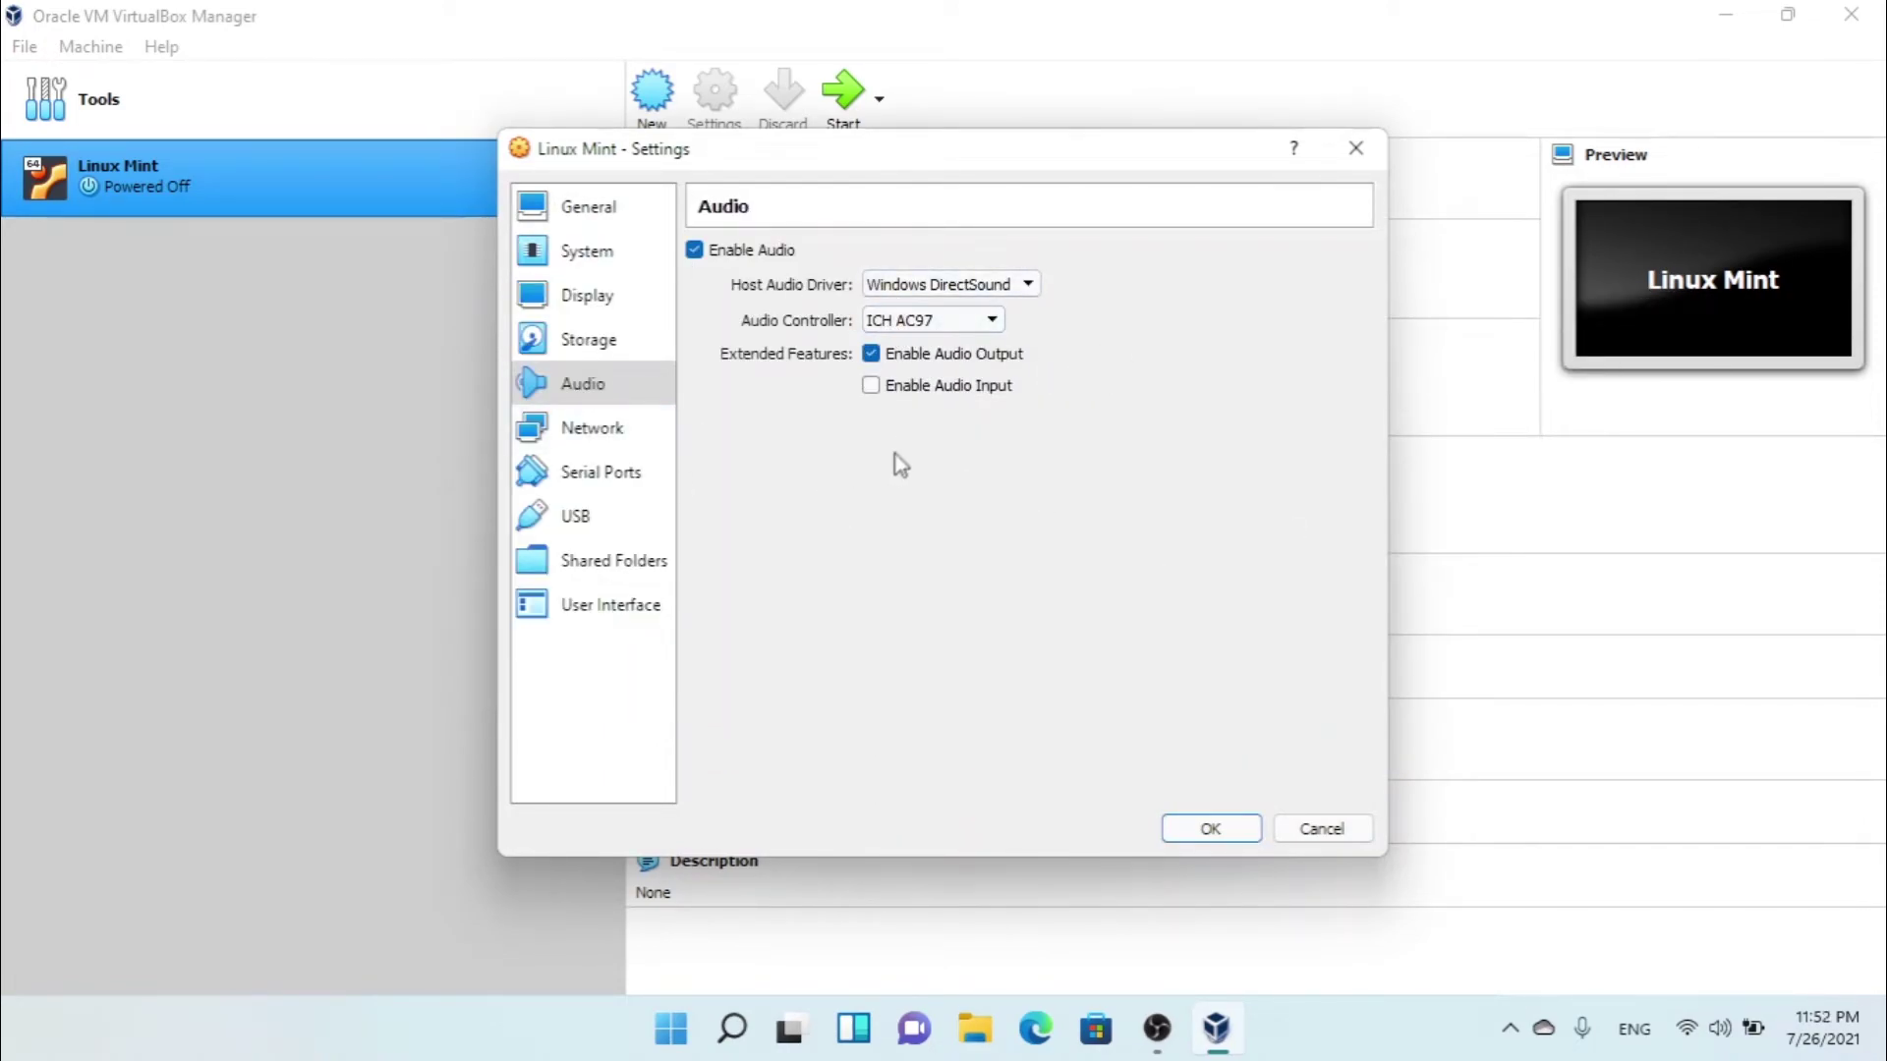
{"action": "left_click", "coordinate": [892, 321]}
{"action": "left_click", "coordinate": [892, 322]}
{"action": "left_click", "coordinate": [897, 324]}
{"action": "left_click", "coordinate": [895, 324]}
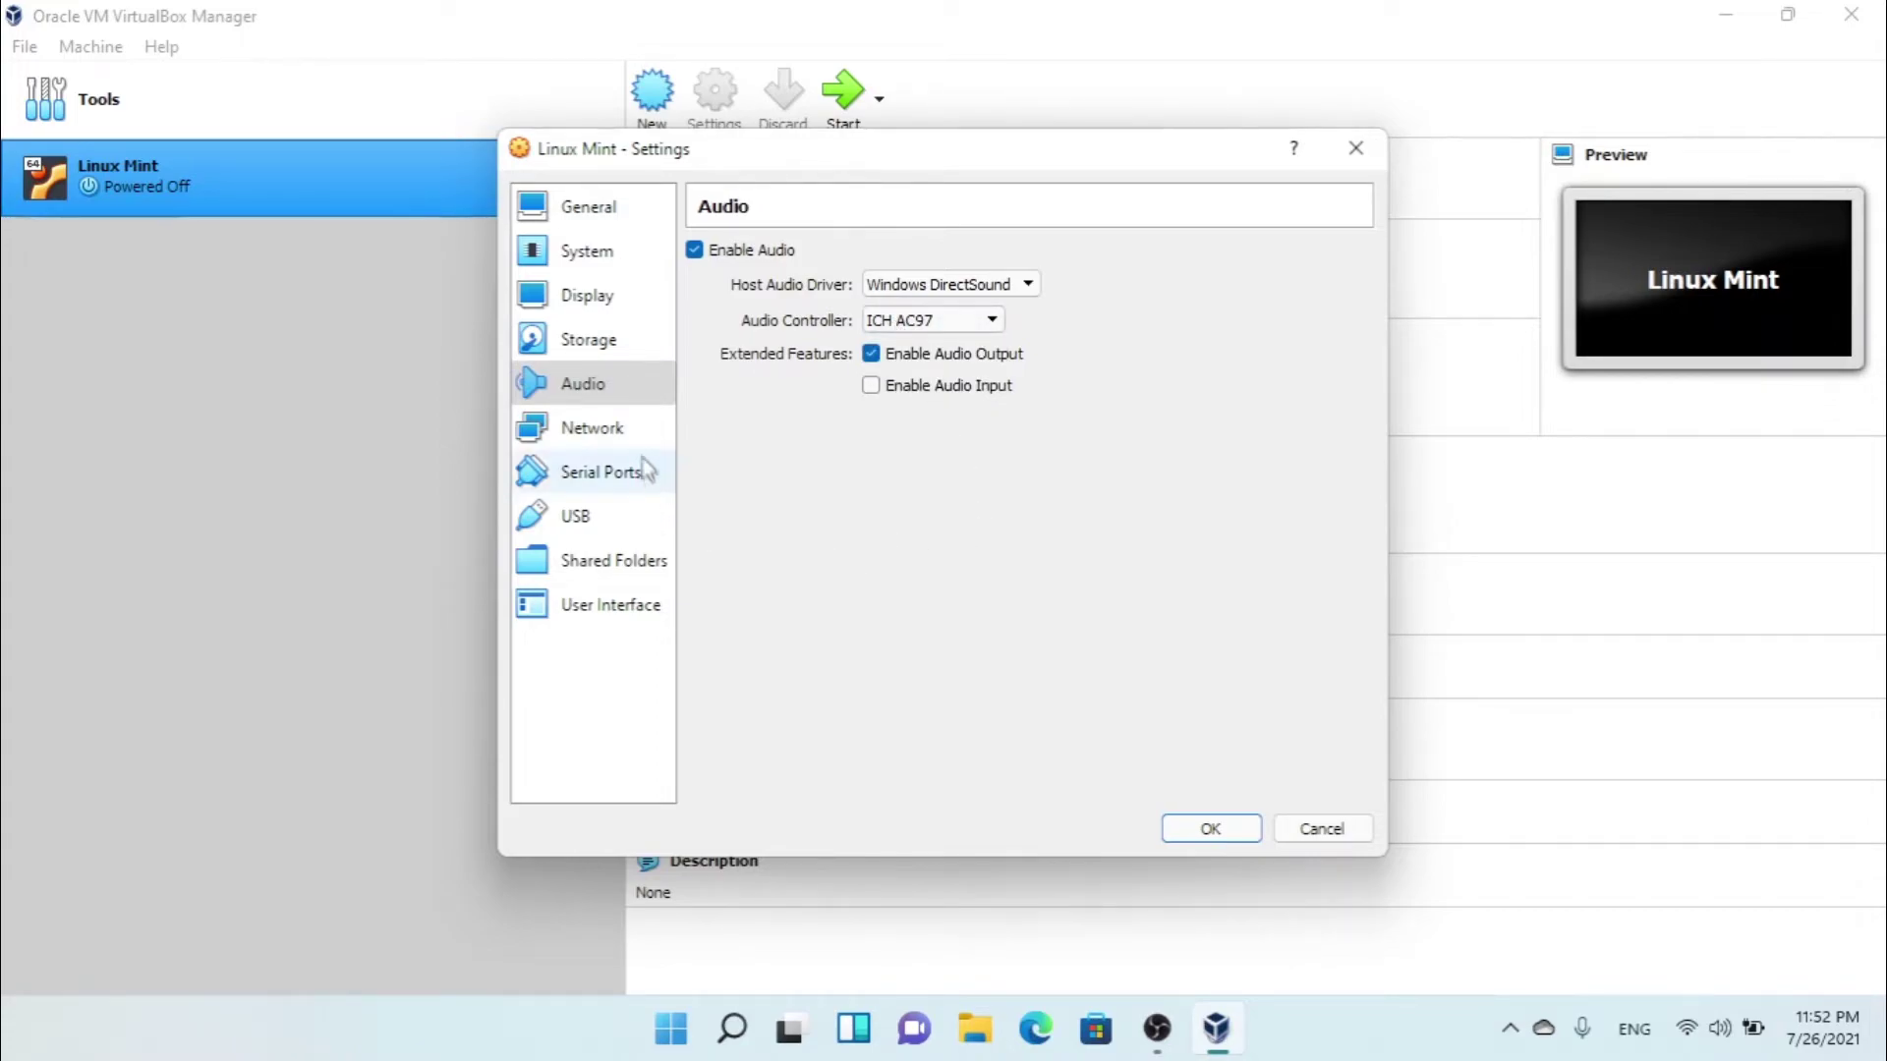
Attach network adapter 1 to Bridged Adapter, save the settings and start the Linux Mint virtual machine
{"action": "left_click", "coordinate": [639, 430]}
{"action": "left_click", "coordinate": [858, 327]}
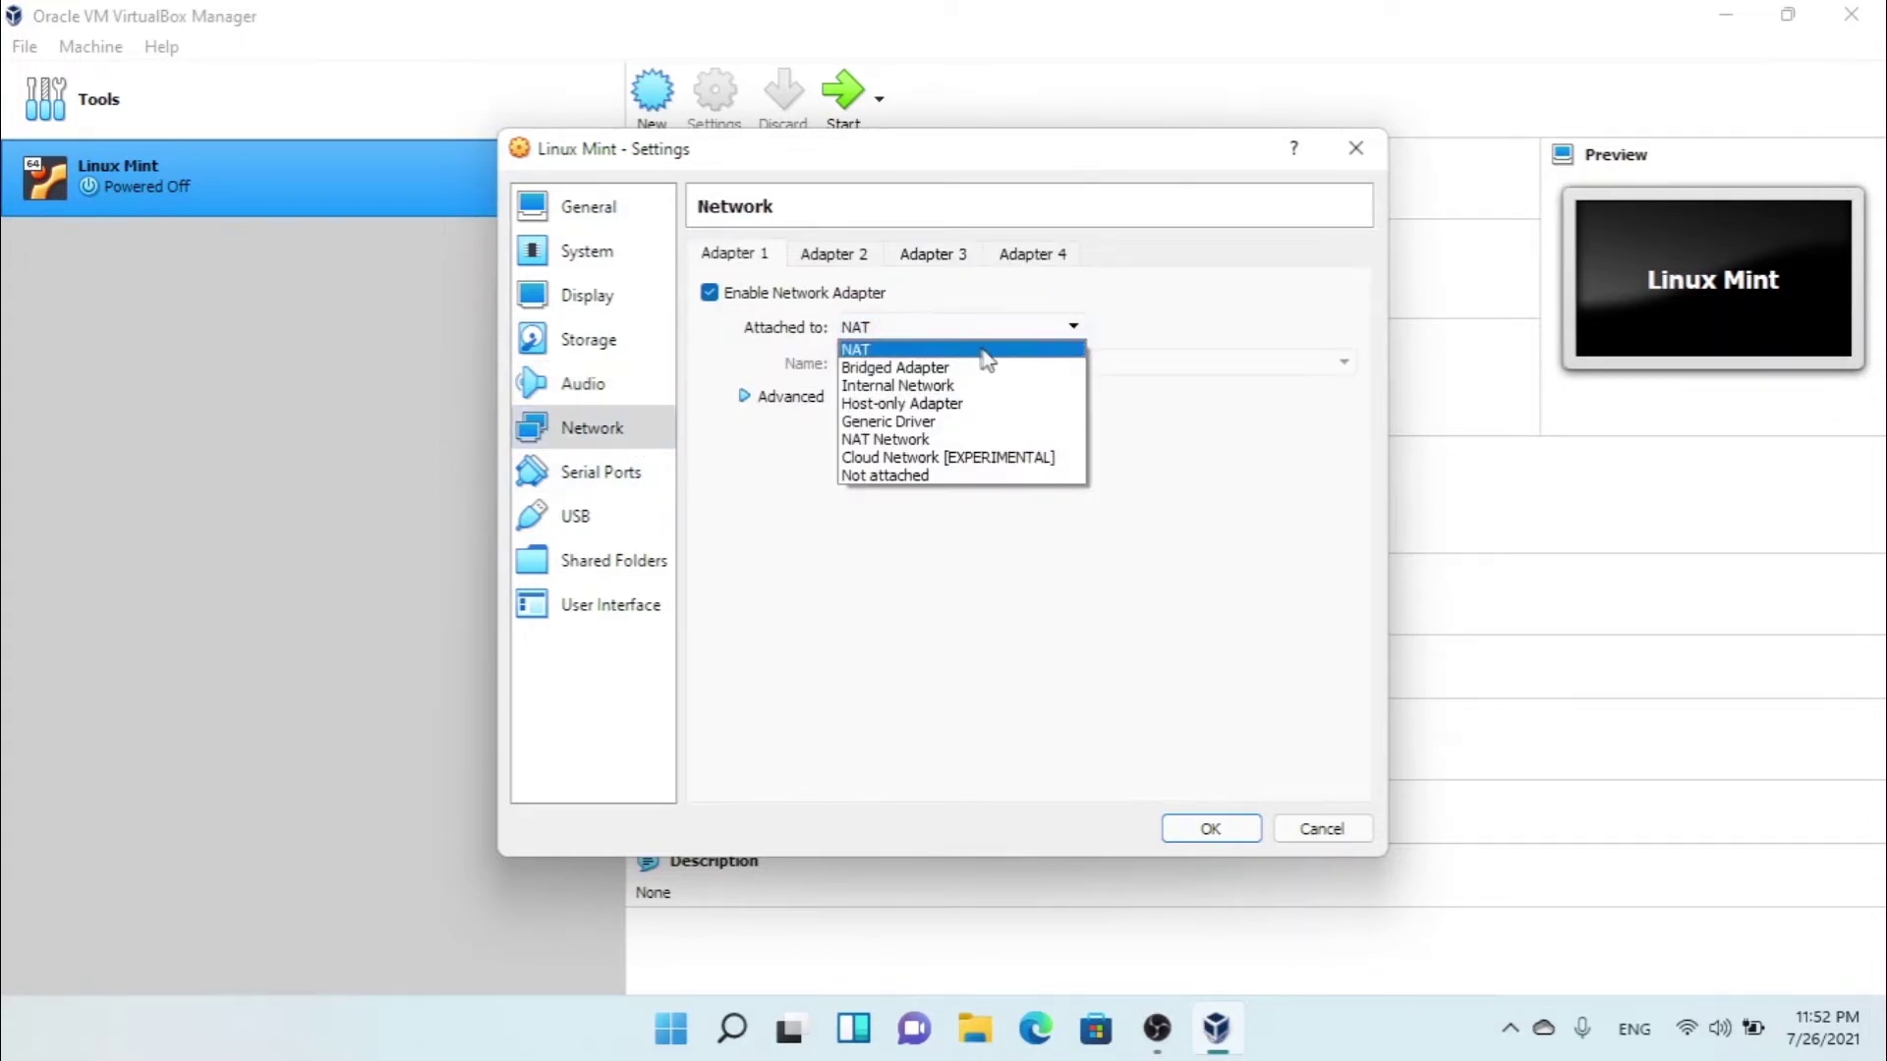
{"action": "left_click", "coordinate": [909, 385]}
{"action": "left_click", "coordinate": [889, 331]}
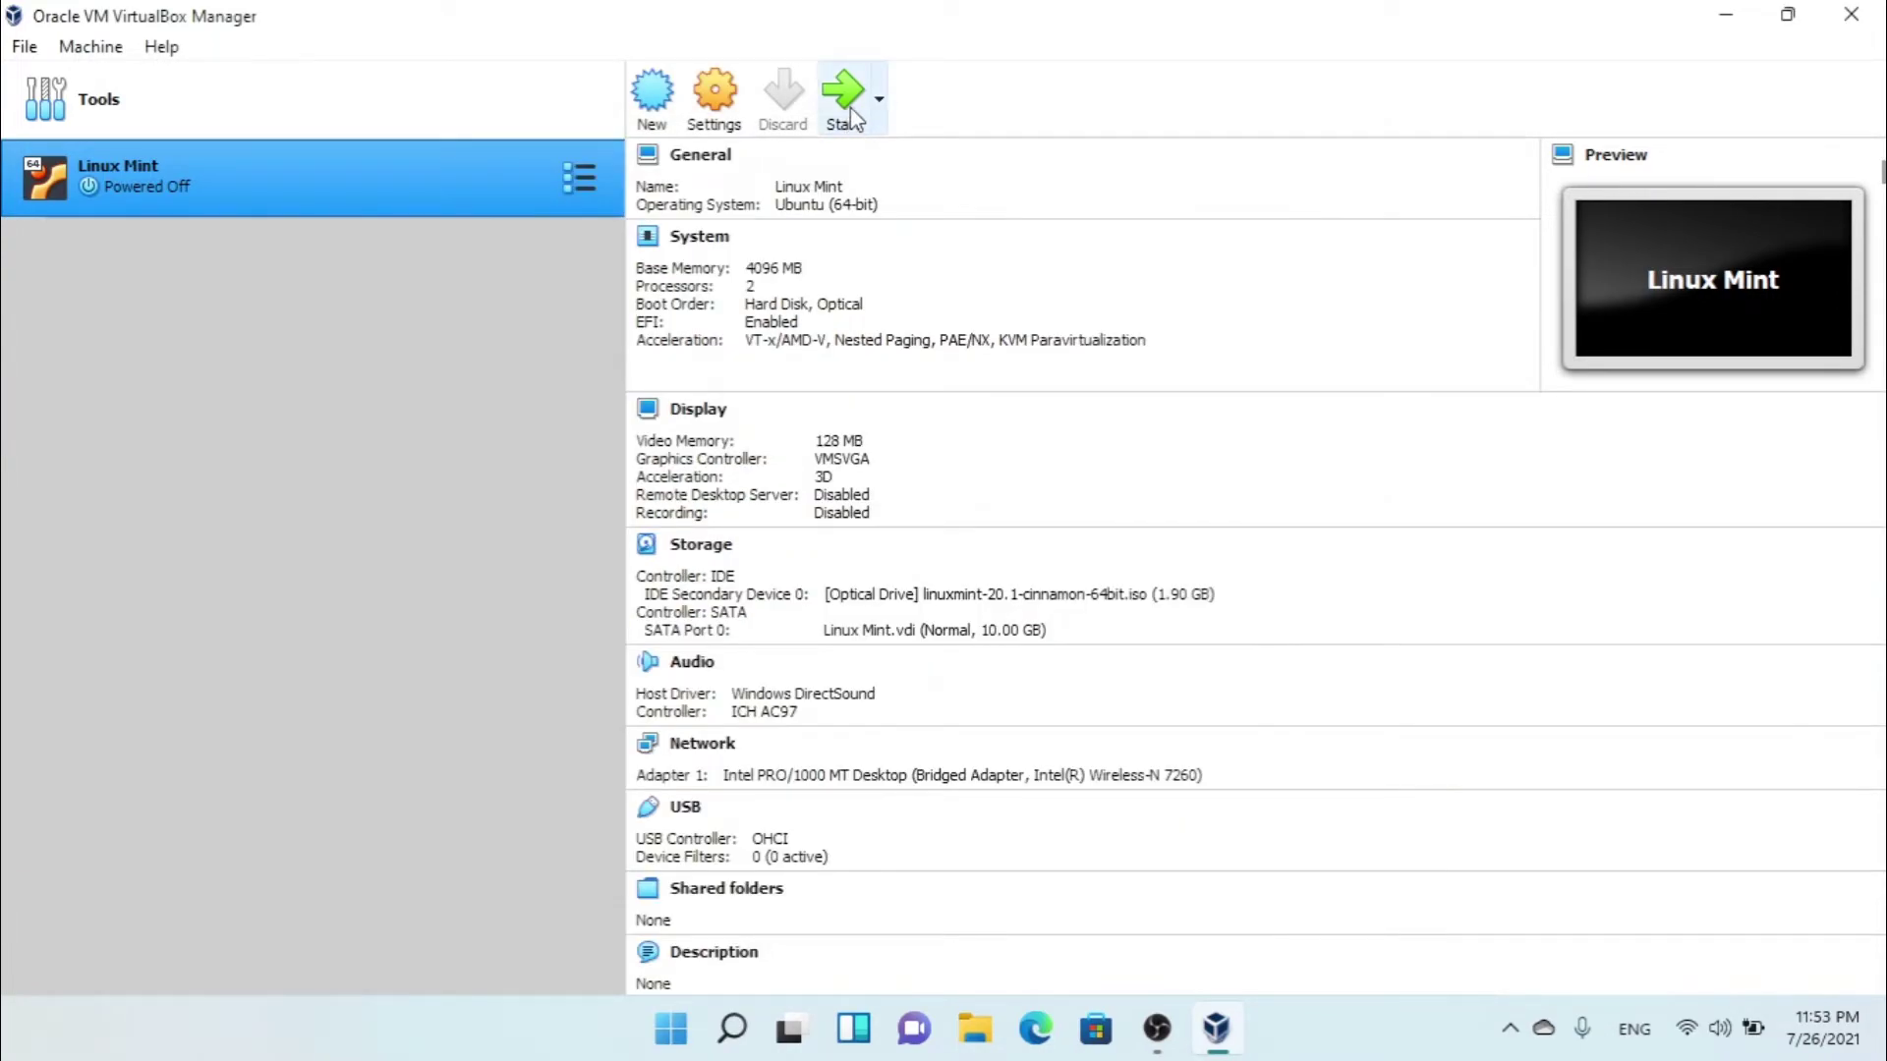
{"action": "left_click", "coordinate": [851, 118]}
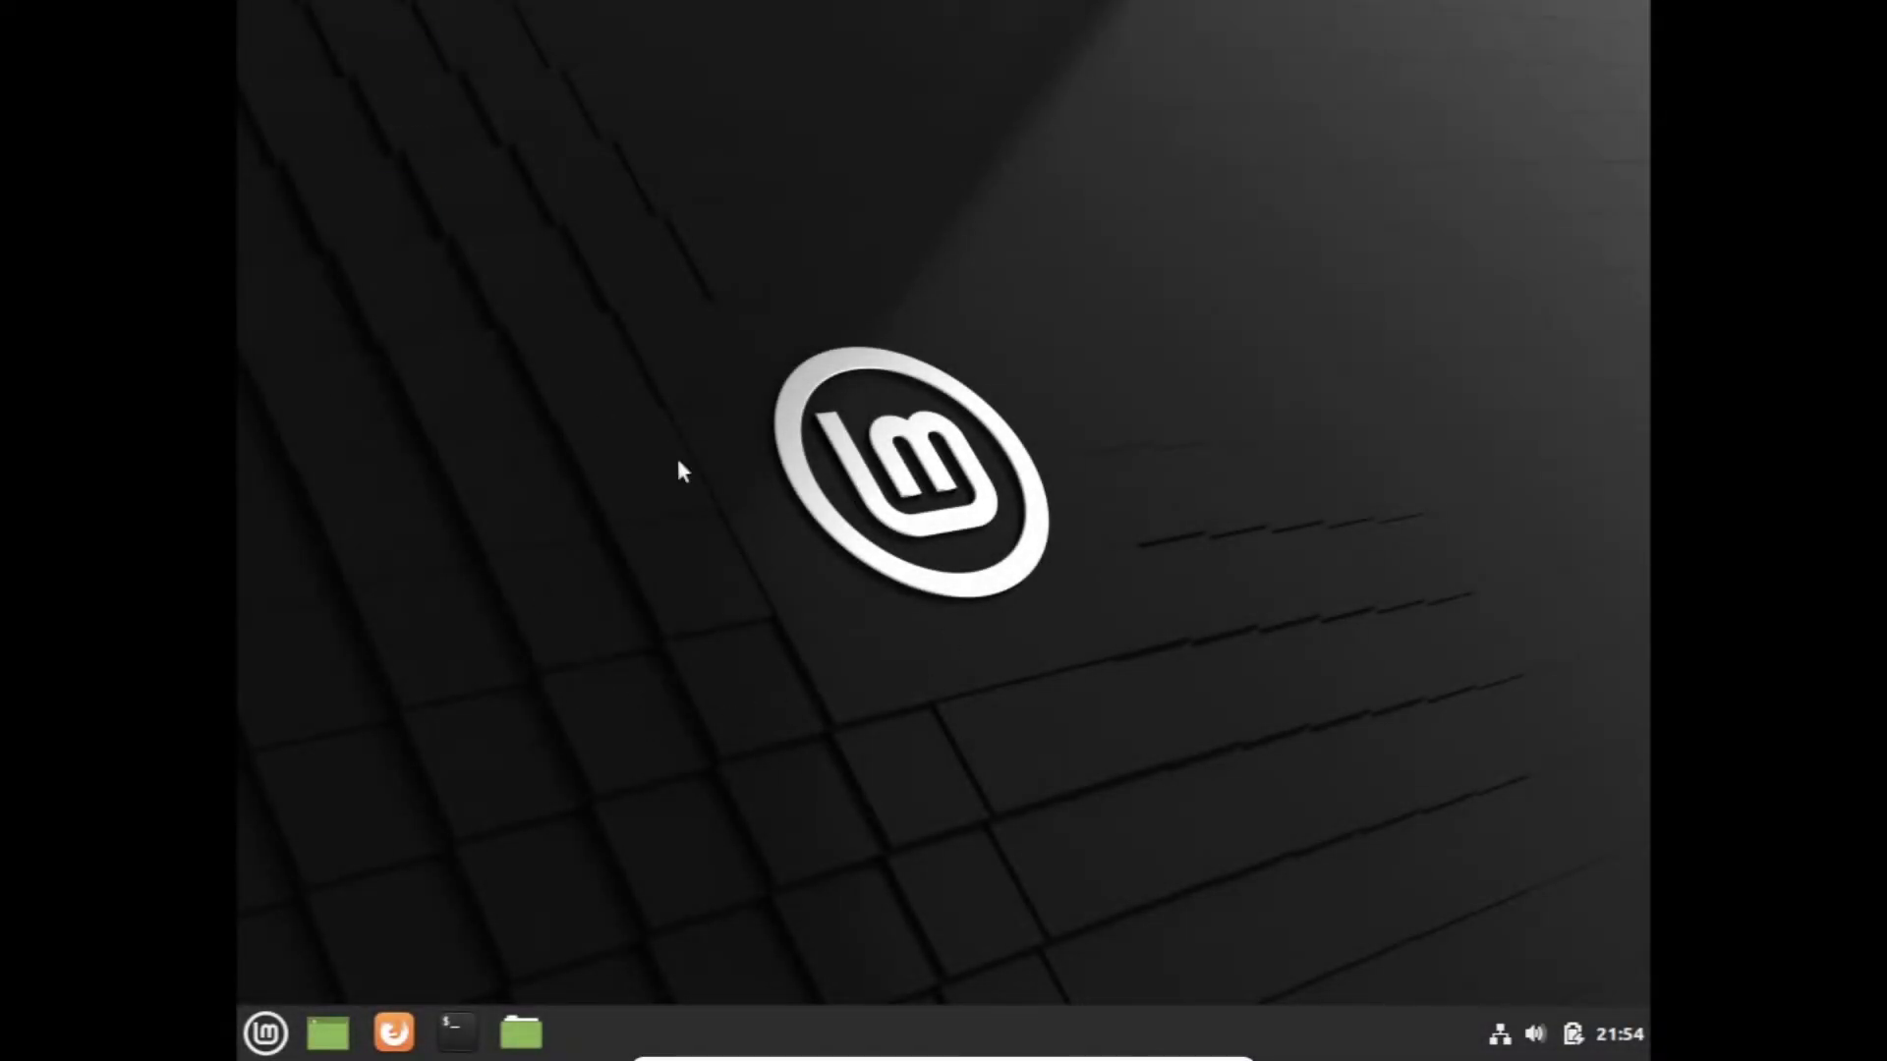
Try out the live Linux Mint desktop and look through the application categories in its main menu
{"action": "left_click_drag", "start_coordinate": [589, 282], "coordinate": [1212, 640]}
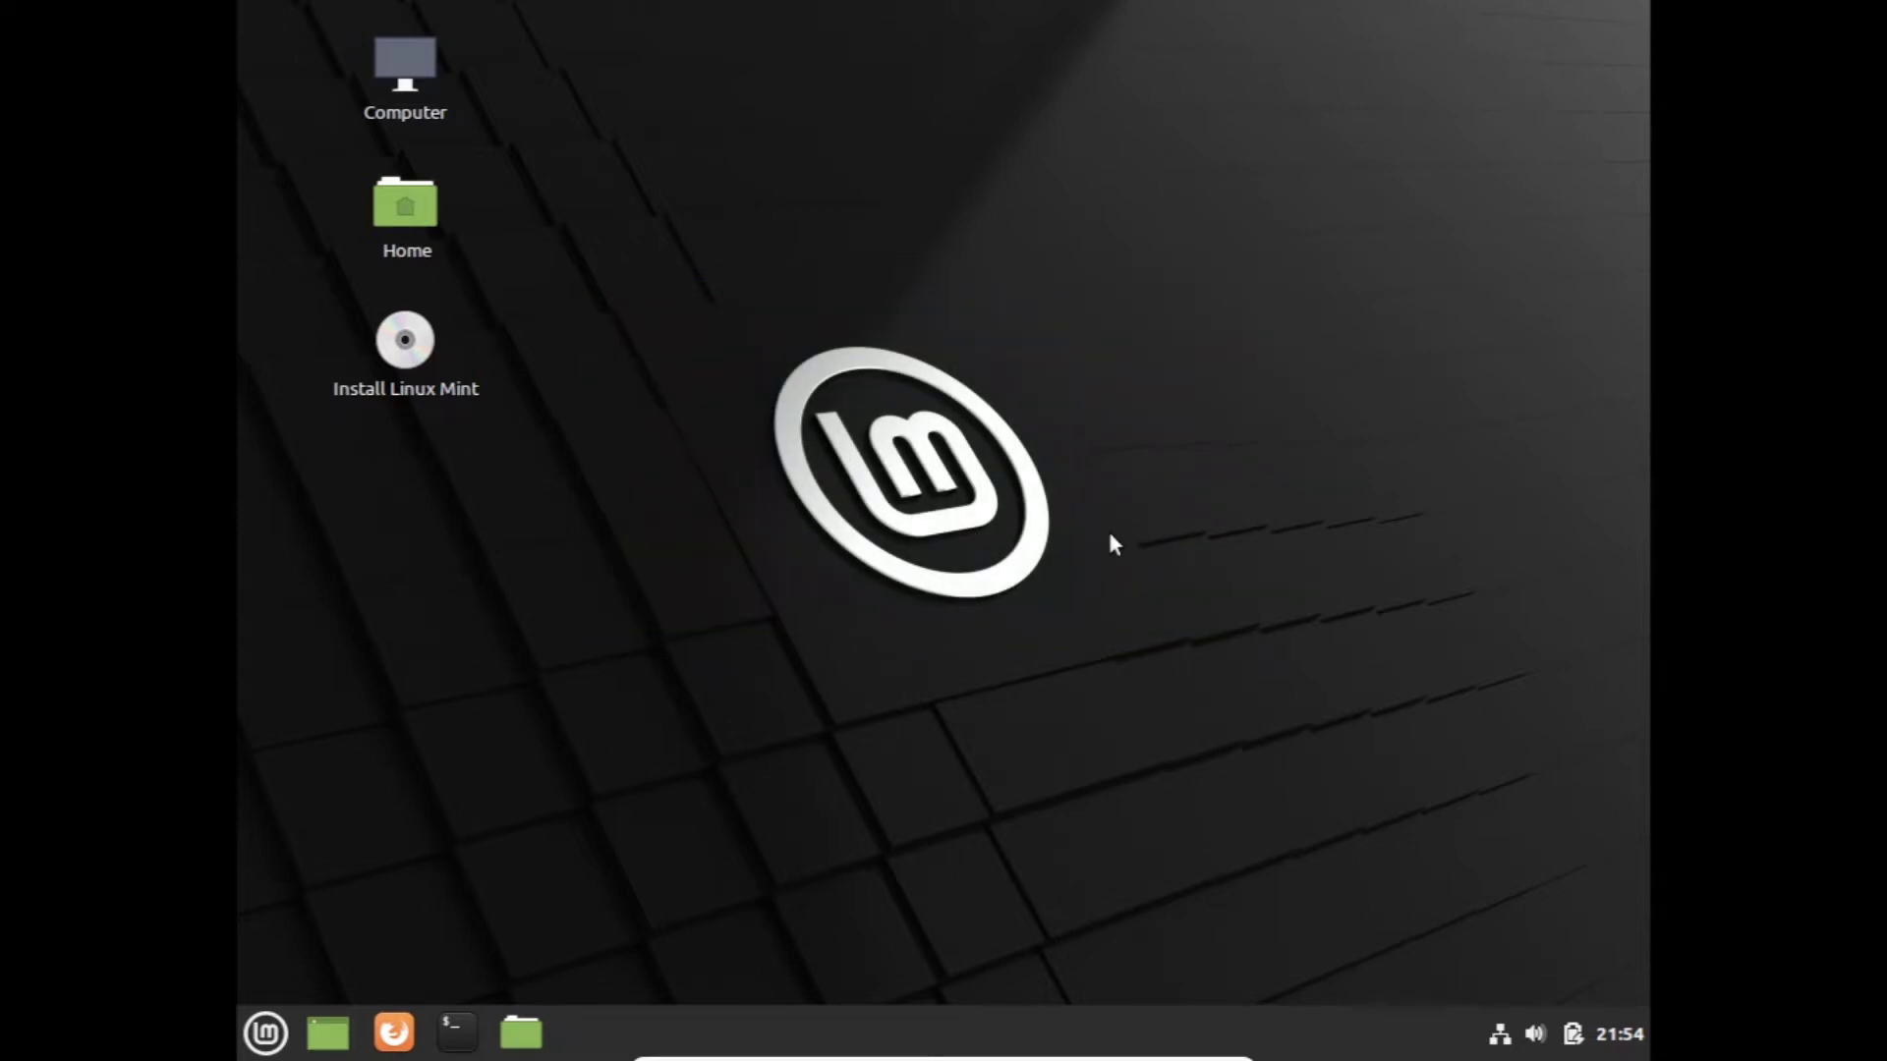
{"action": "left_click_drag", "start_coordinate": [712, 335], "coordinate": [1514, 804]}
{"action": "left_click", "coordinate": [265, 1032]}
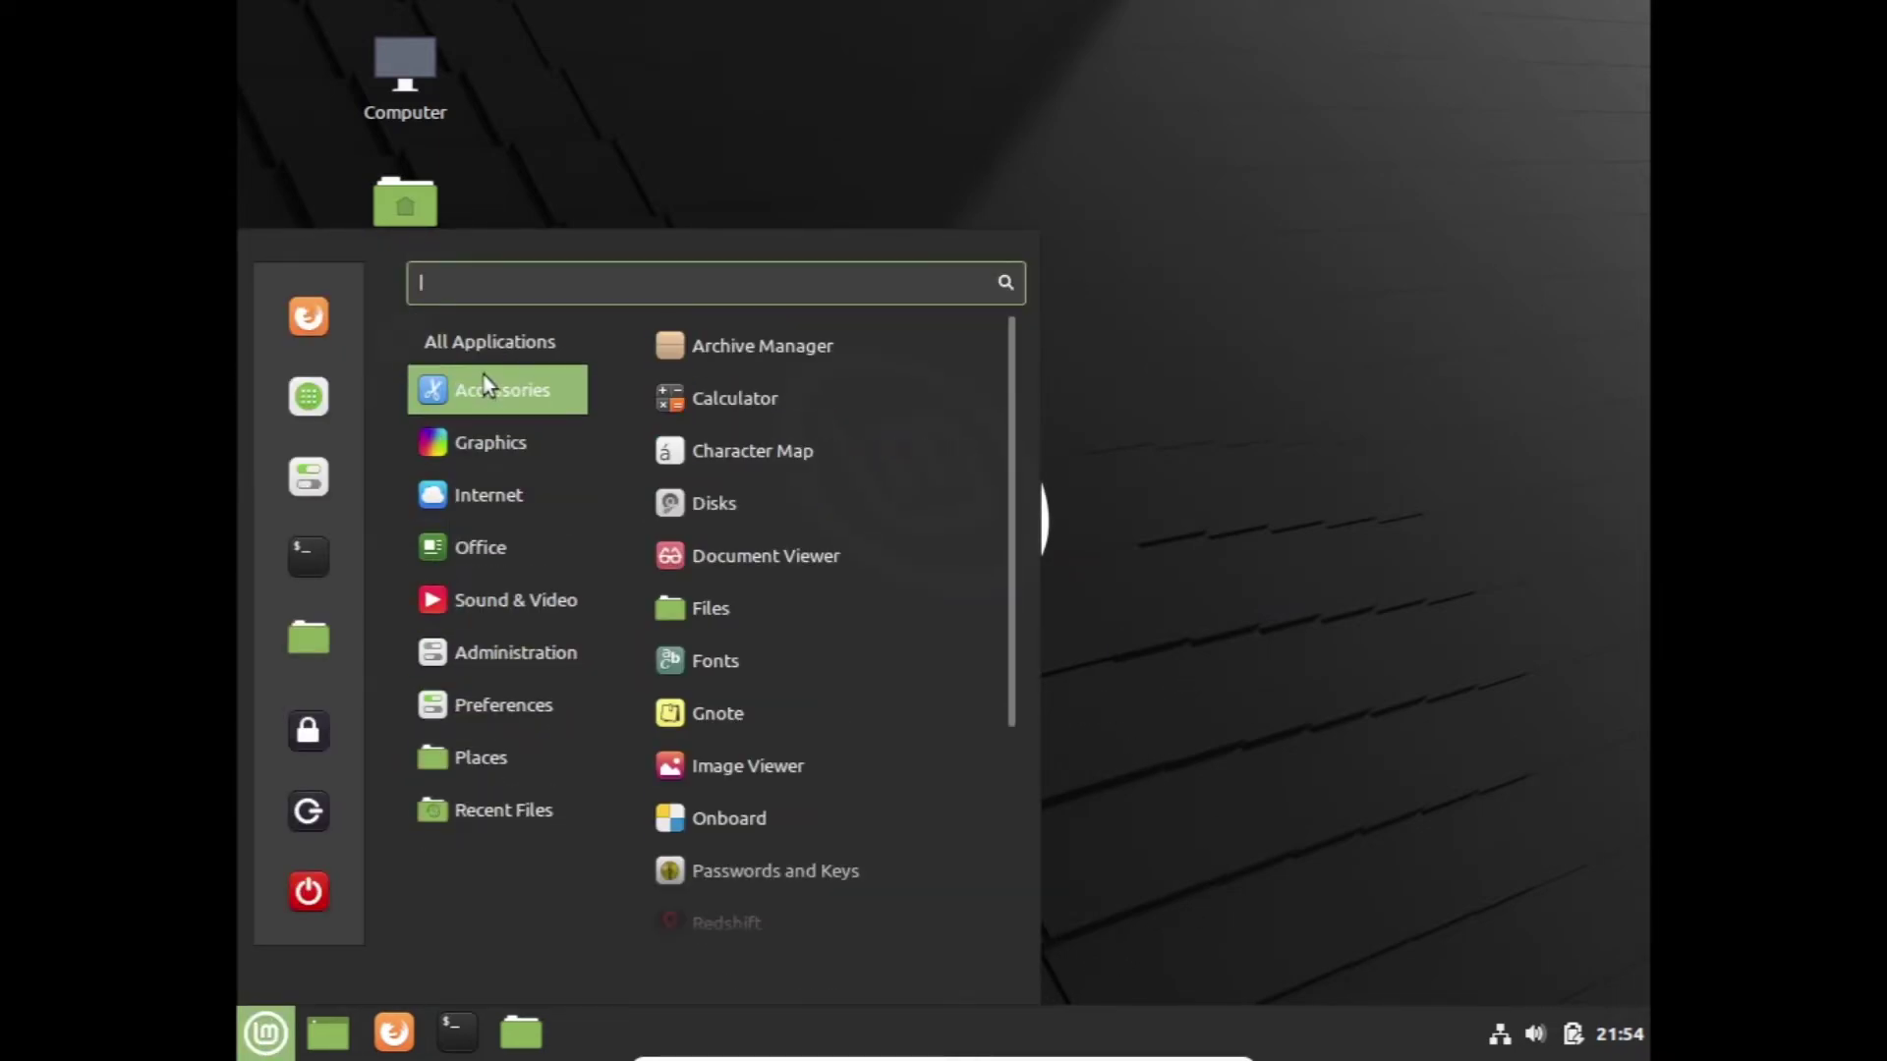
{"action": "left_click", "coordinate": [389, 1027]}
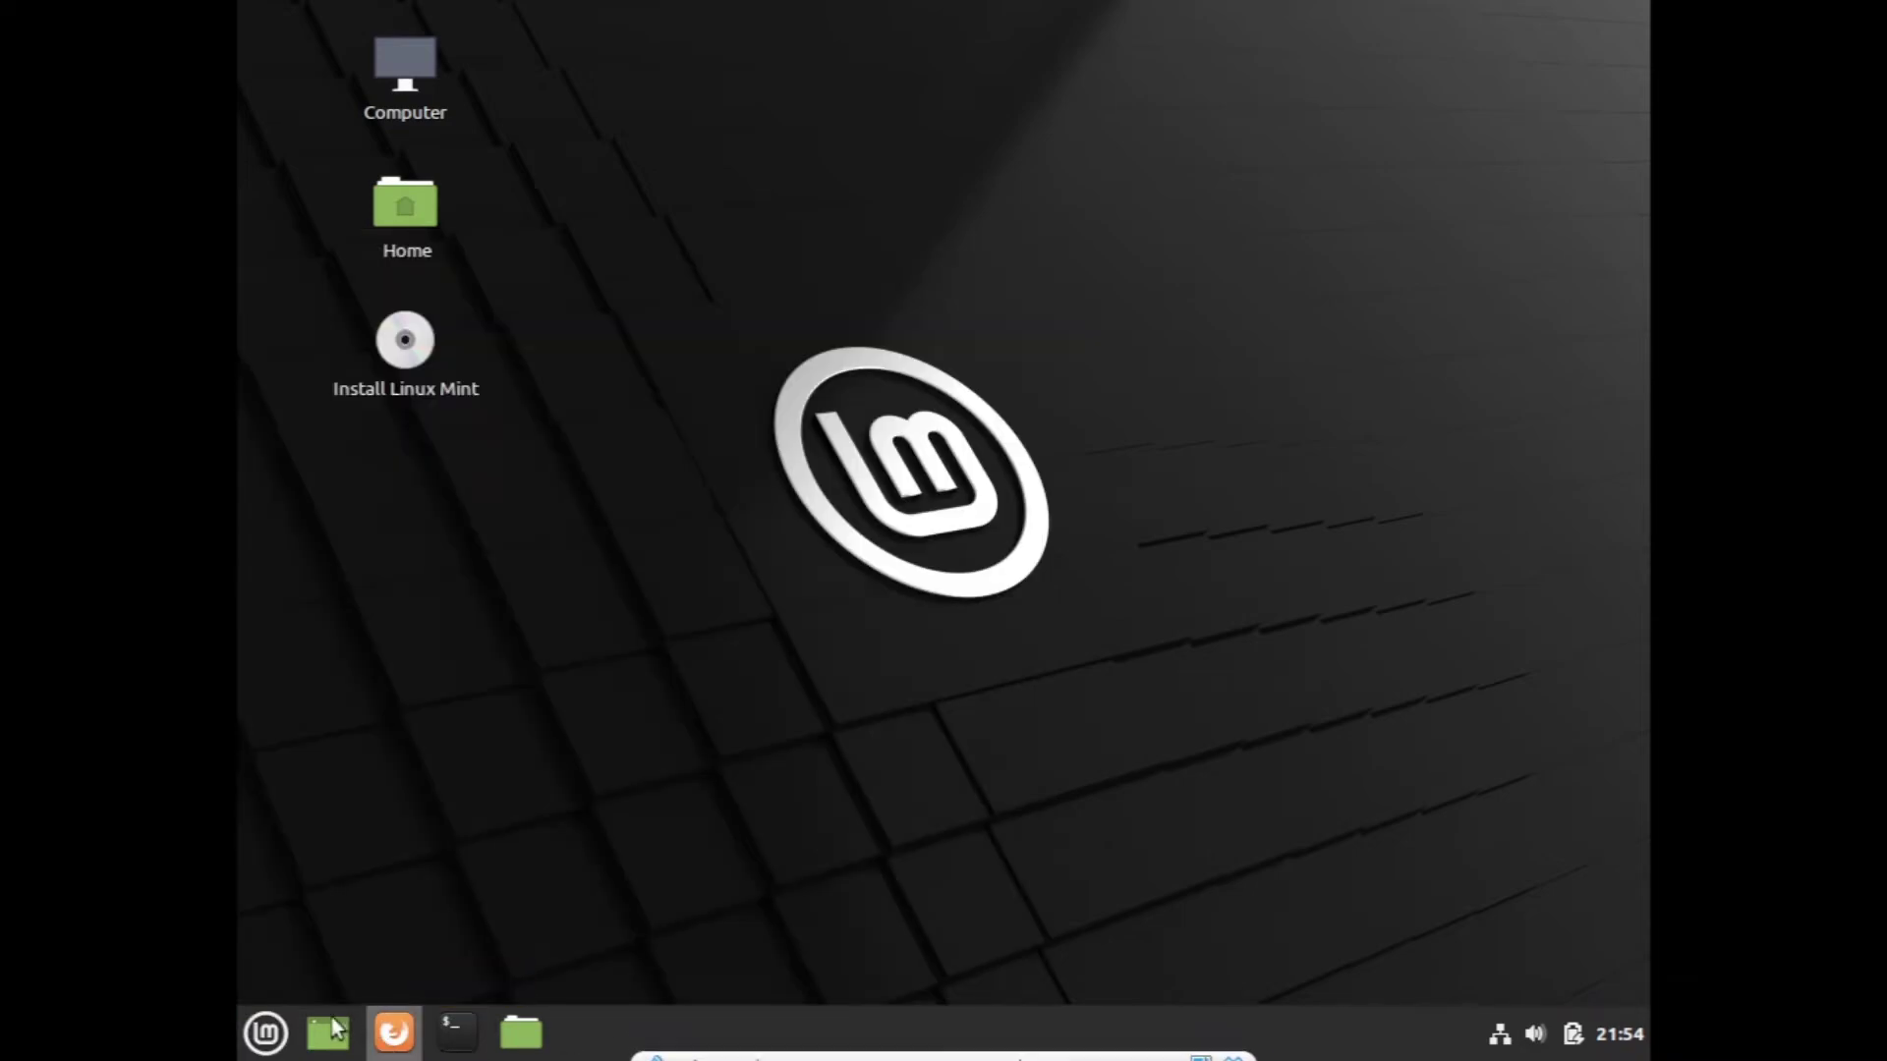
{"action": "left_click", "coordinate": [283, 1042]}
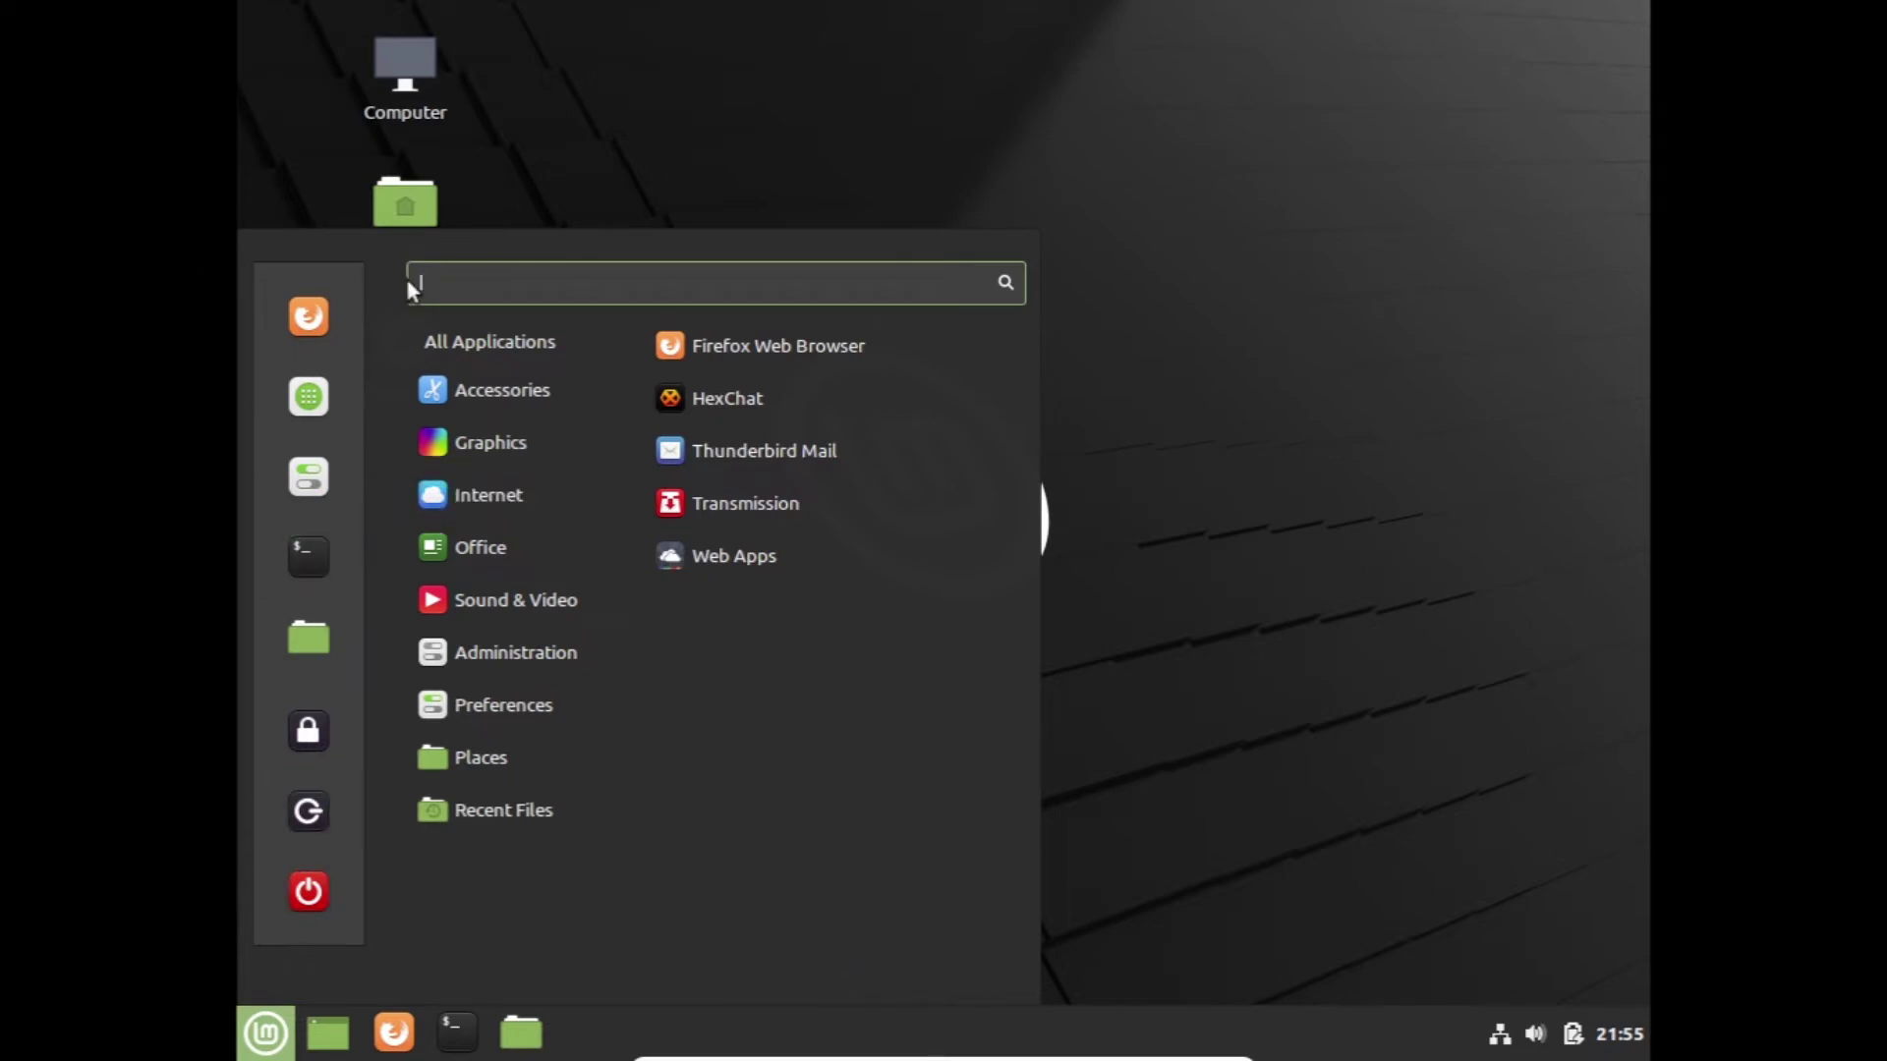
{"action": "left_click", "coordinate": [1612, 424]}
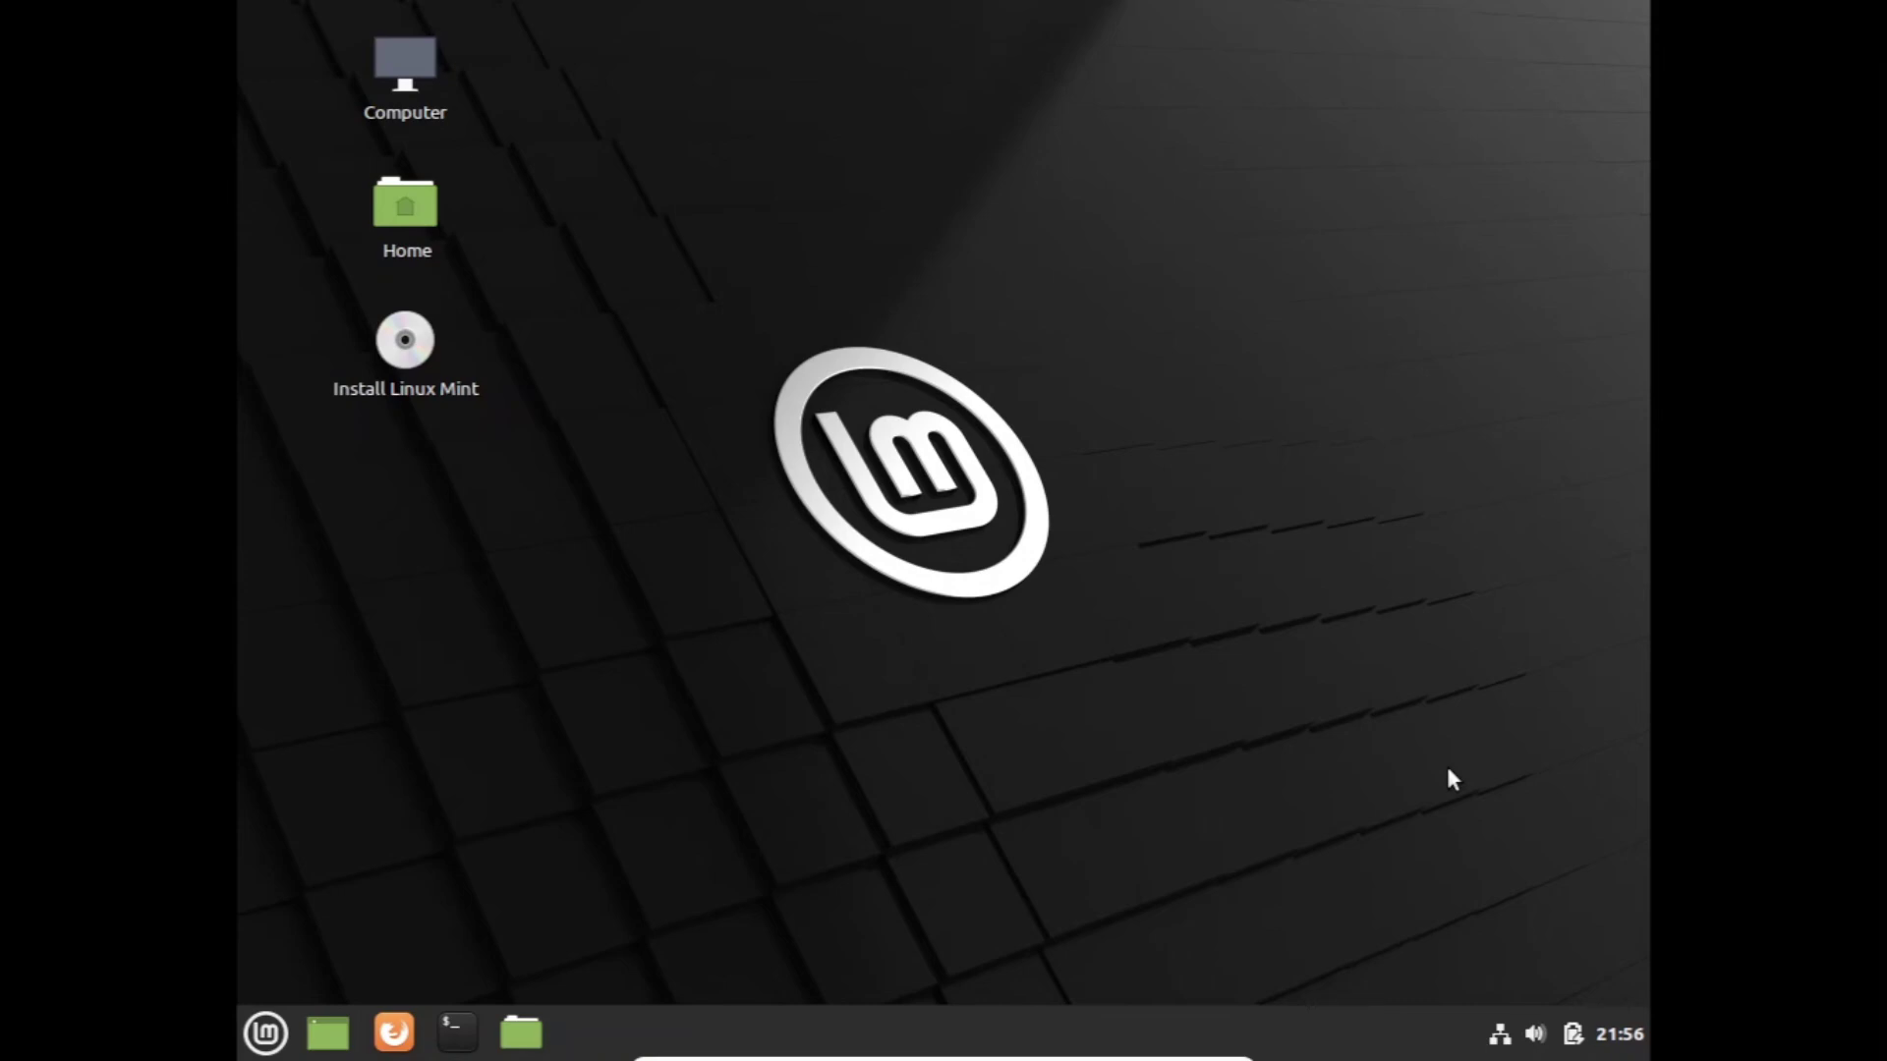
Request a shutdown of the Linux Mint live session
{"action": "left_click", "coordinate": [265, 1032]}
{"action": "left_click", "coordinate": [307, 892]}
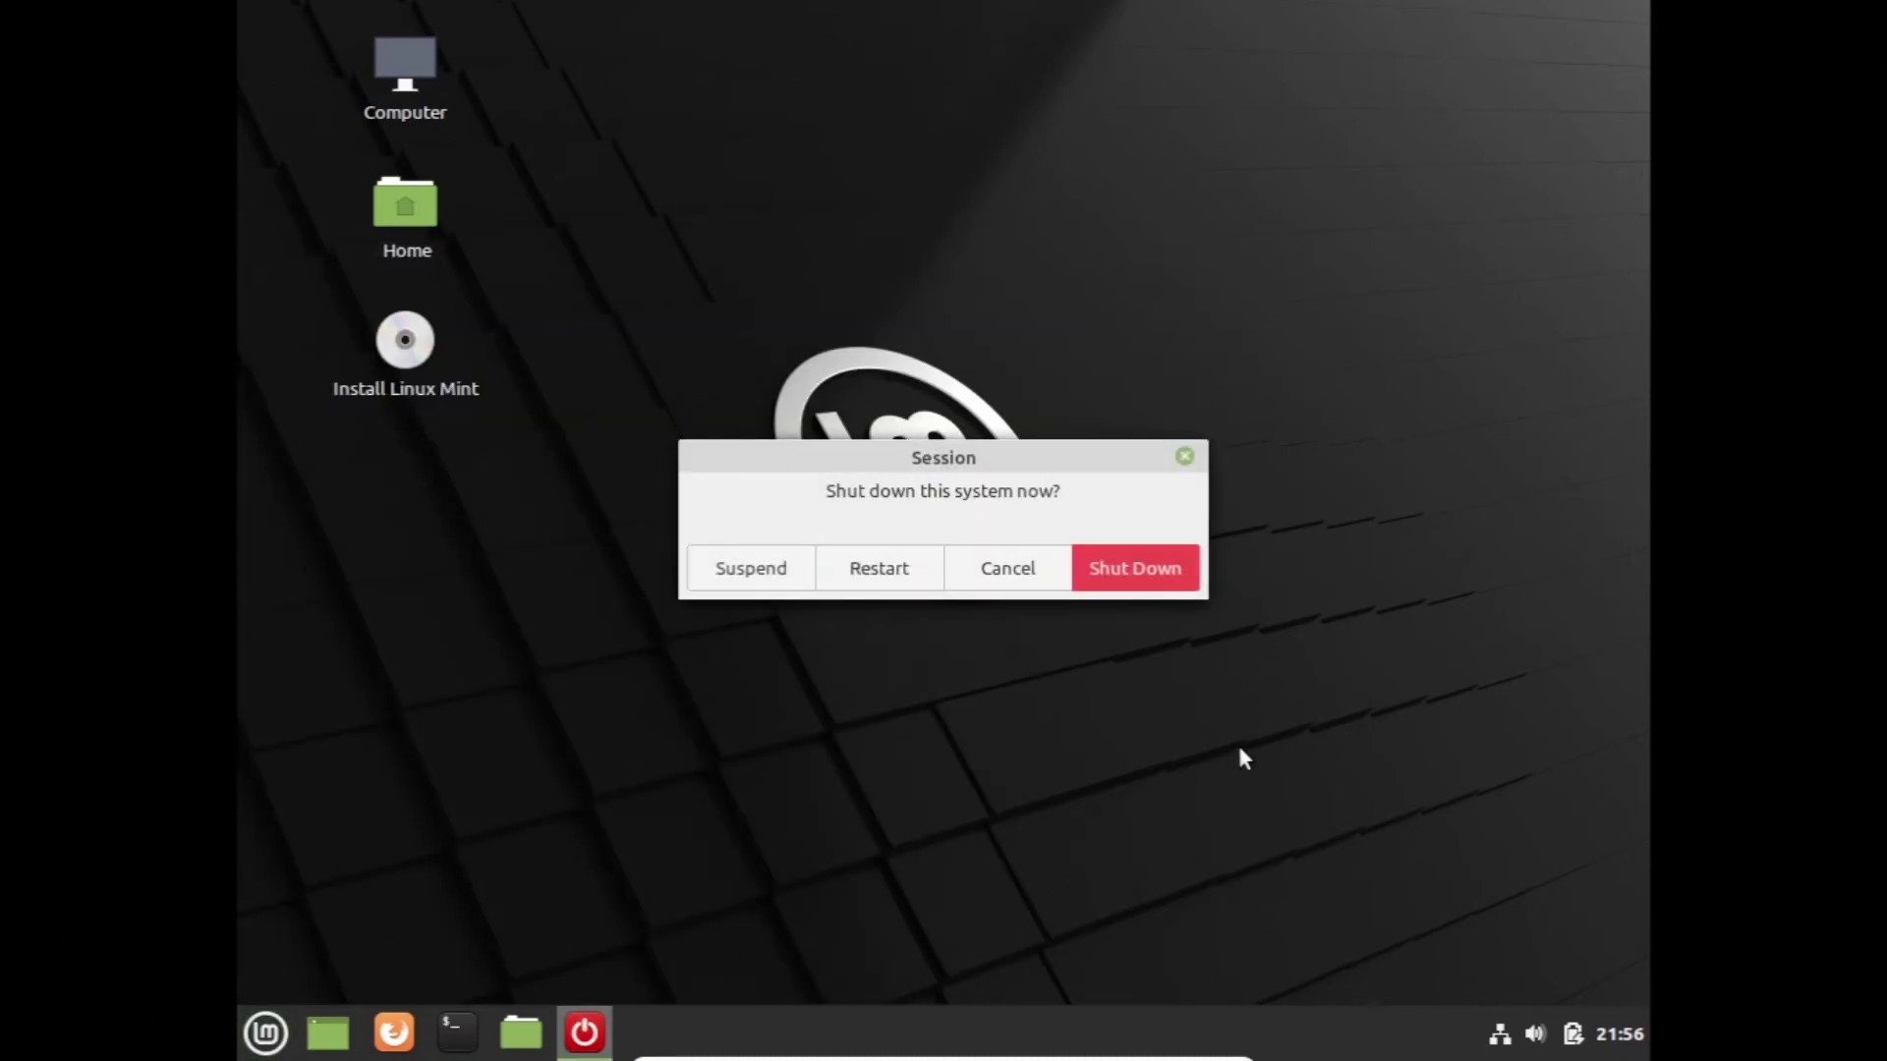